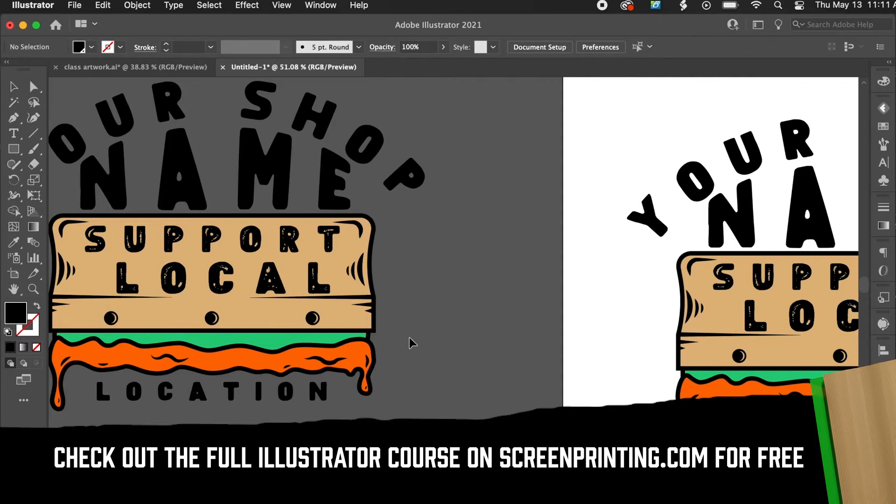
{"action": "scroll", "coordinate": [364, 388], "scroll_direction": "left", "scroll_amount": 3}
{"action": "scroll", "coordinate": [364, 388], "scroll_direction": "up", "scroll_amount": 1}
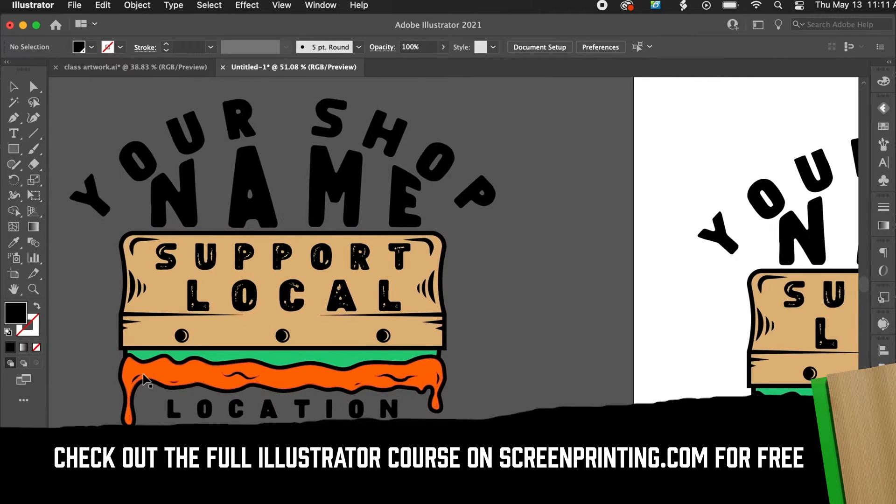
{"action": "scroll", "coordinate": [357, 379], "scroll_direction": "right", "scroll_amount": 10}
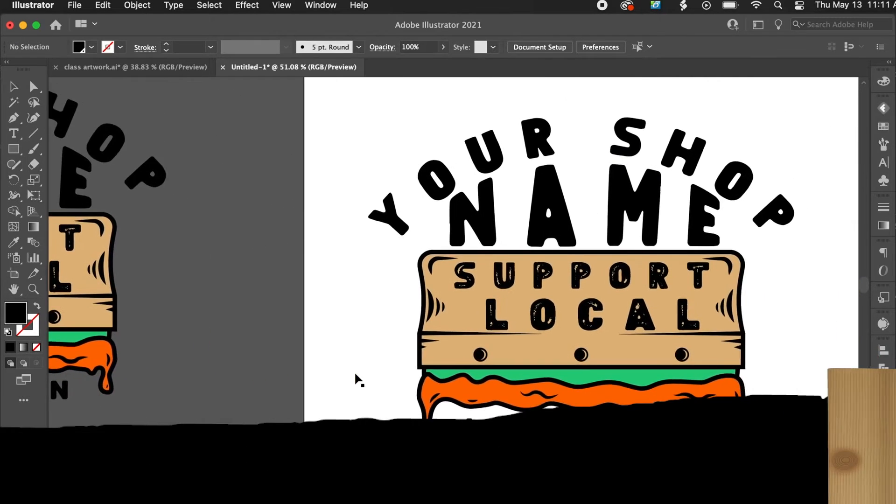
{"action": "scroll", "coordinate": [355, 373], "scroll_direction": "right", "scroll_amount": 2}
{"action": "scroll", "coordinate": [353, 372], "scroll_direction": "right", "scroll_amount": 1}
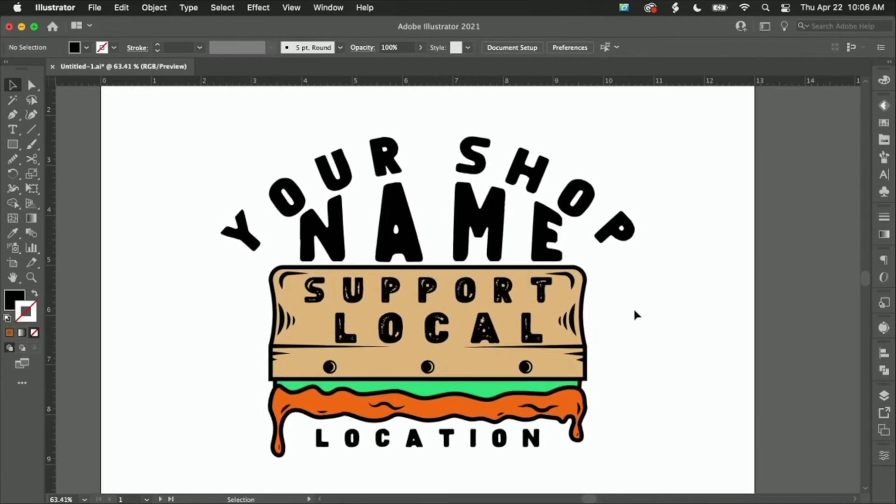
- Group all of the shop artwork and align the group with the artboard's upper-left corner
{"action": "scroll", "coordinate": [631, 317], "scroll_direction": "down", "scroll_amount": 5}
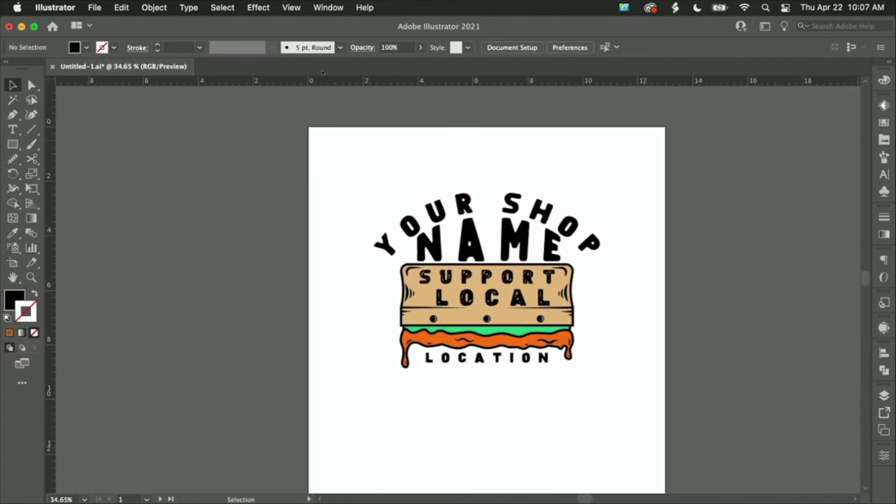
{"action": "left_click_drag", "start_coordinate": [644, 140], "coordinate": [321, 450]}
{"action": "key", "text": "super+g"}
{"action": "left_click_drag", "start_coordinate": [502, 293], "coordinate": [422, 243]}
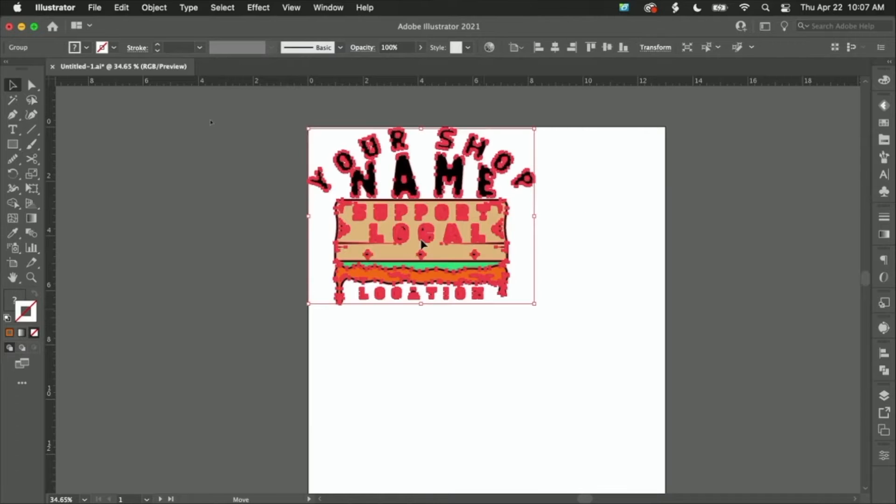
- Scale the grouped artwork up proportionally to about 10 in wide, keeping its upper-left corner in place
{"action": "scroll", "coordinate": [421, 243], "scroll_direction": "up", "scroll_amount": 5}
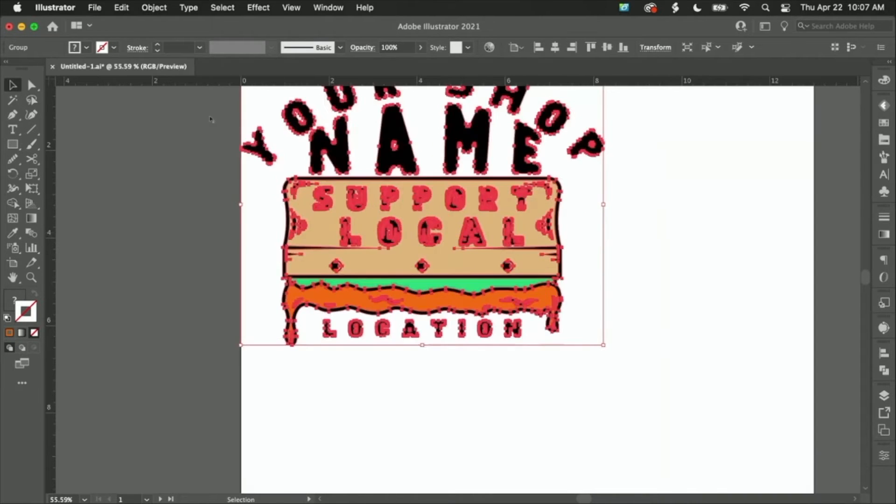
{"action": "scroll", "coordinate": [421, 237], "scroll_direction": "down", "scroll_amount": 3}
{"action": "scroll", "coordinate": [326, 186], "scroll_direction": "right", "scroll_amount": 4}
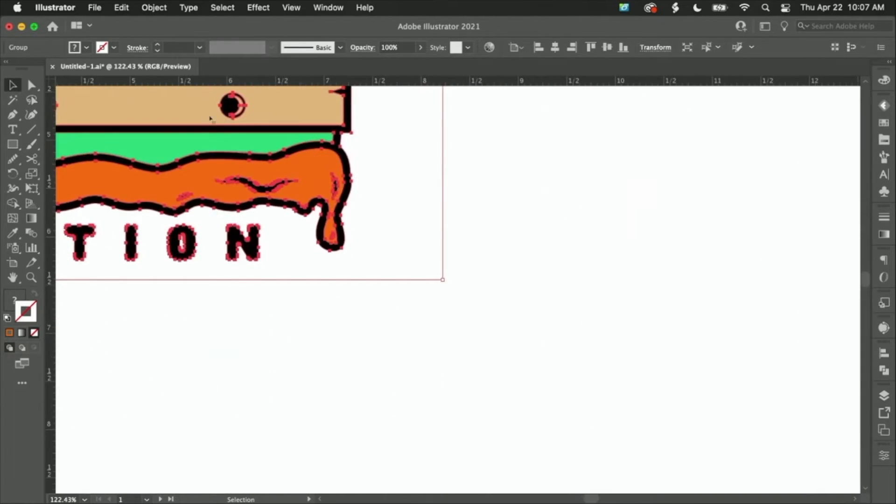
{"action": "scroll", "coordinate": [446, 310], "scroll_direction": "down", "scroll_amount": 3}
{"action": "scroll", "coordinate": [446, 310], "scroll_direction": "right", "scroll_amount": 2}
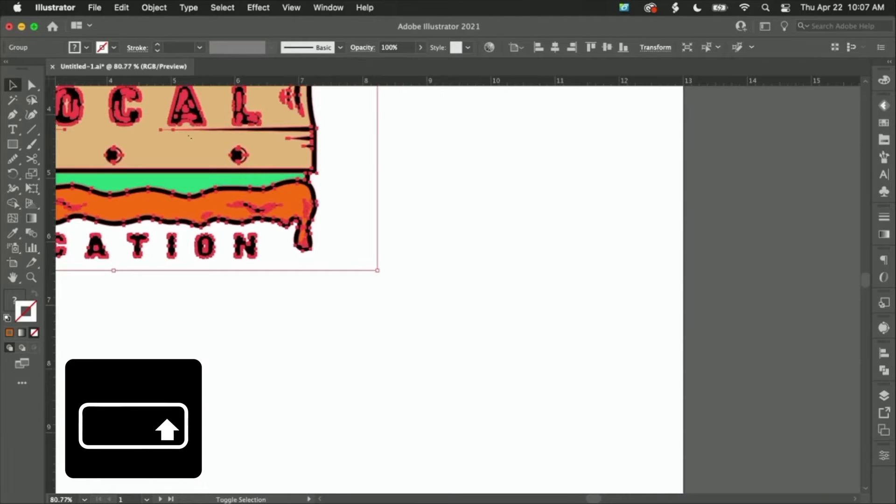
{"action": "left_click_drag", "start_coordinate": [378, 271], "coordinate": [511, 362]}
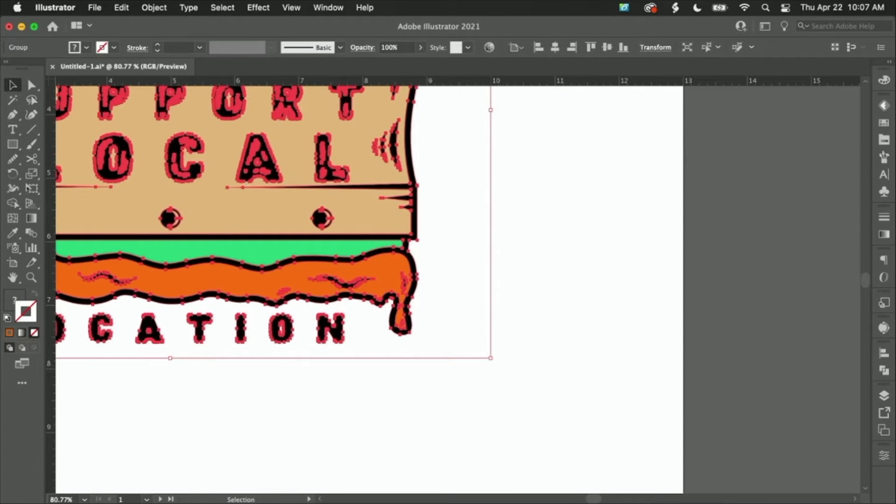
- Move the group down from the artboard's corner, centre it horizontally on the artboard, and deselect it
{"action": "scroll", "coordinate": [97, 199], "scroll_direction": "left", "scroll_amount": 5}
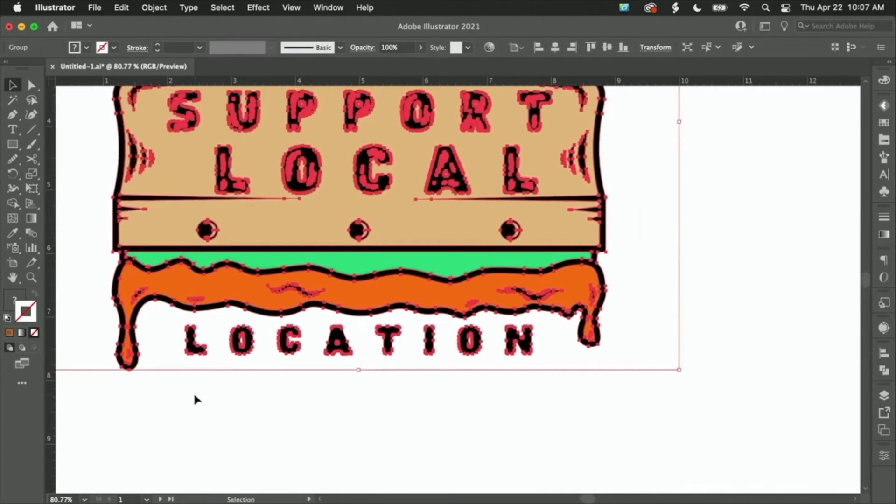
{"action": "scroll", "coordinate": [194, 395], "scroll_direction": "down", "scroll_amount": 5}
{"action": "scroll", "coordinate": [194, 396], "scroll_direction": "down", "scroll_amount": 2}
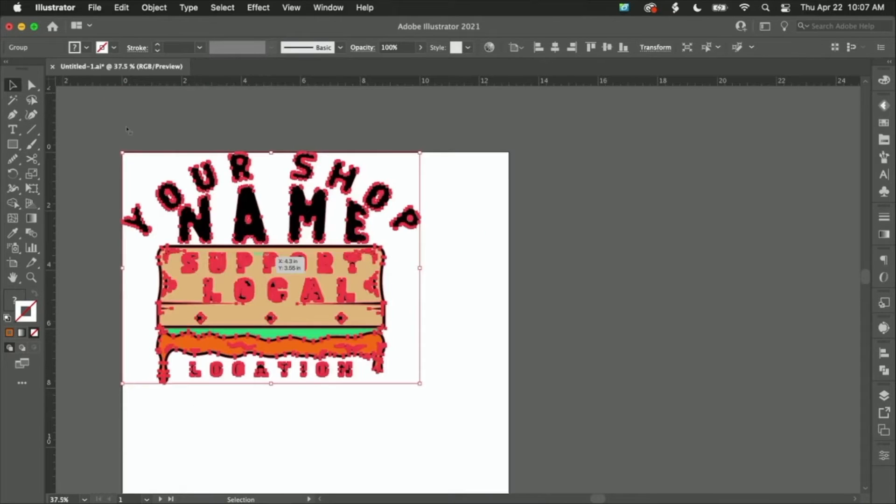
{"action": "left_click_drag", "start_coordinate": [250, 232], "coordinate": [301, 272]}
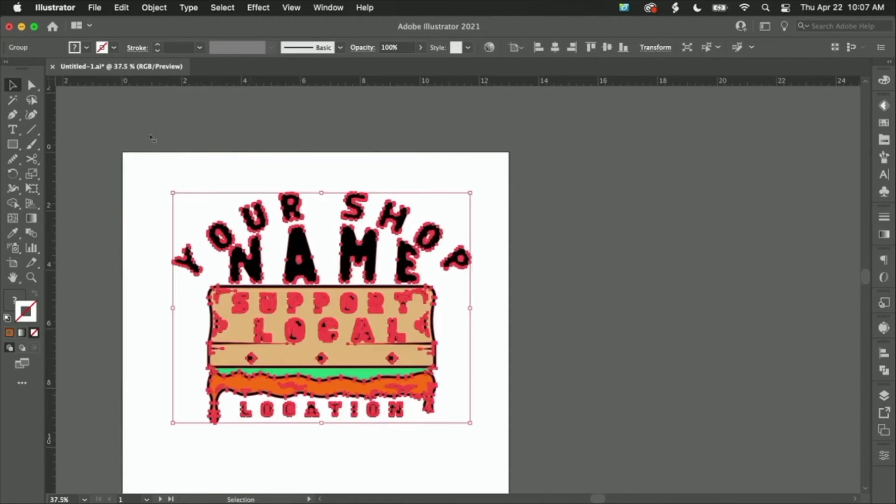
{"action": "left_click", "coordinate": [555, 47]}
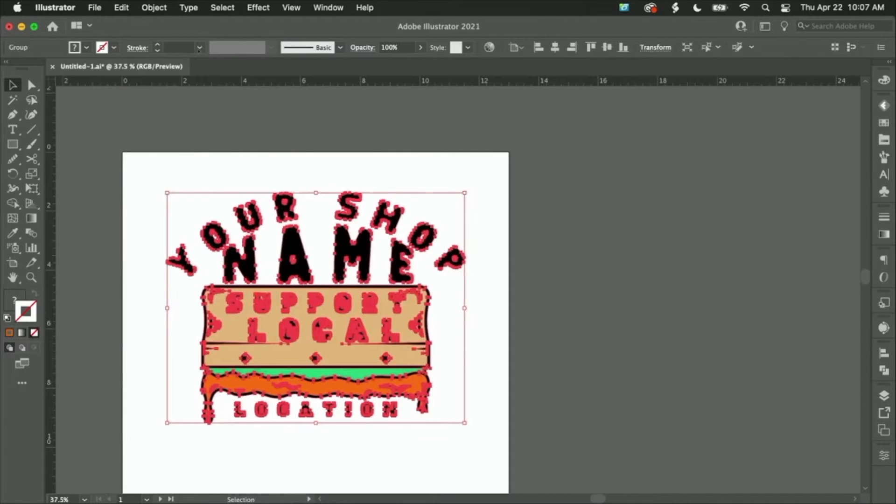
{"action": "left_click", "coordinate": [182, 112]}
- Ungroup the complete shop artwork and clear the selection
{"action": "scroll", "coordinate": [357, 135], "scroll_direction": "down", "scroll_amount": 3}
{"action": "scroll", "coordinate": [315, 266], "scroll_direction": "down", "scroll_amount": 3}
{"action": "scroll", "coordinate": [316, 269], "scroll_direction": "up", "scroll_amount": 2}
{"action": "scroll", "coordinate": [316, 270], "scroll_direction": "up", "scroll_amount": 2}
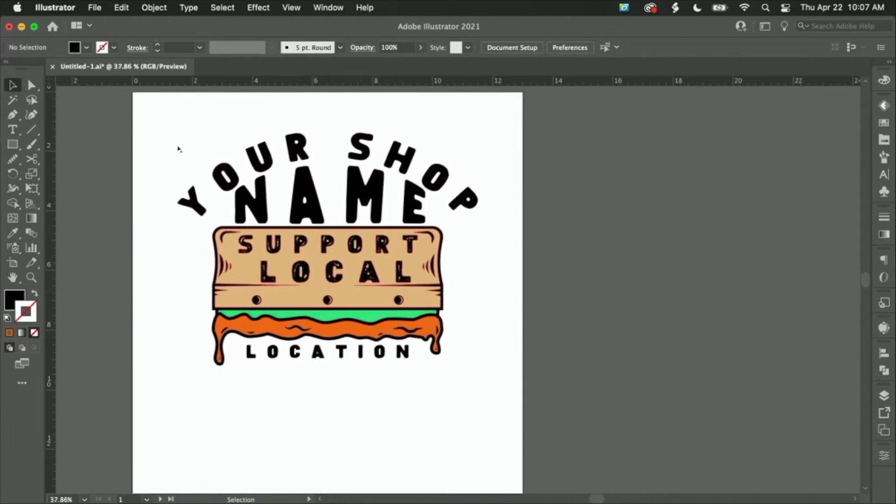
{"action": "key", "text": "super+a"}
{"action": "right_click", "coordinate": [355, 290]}
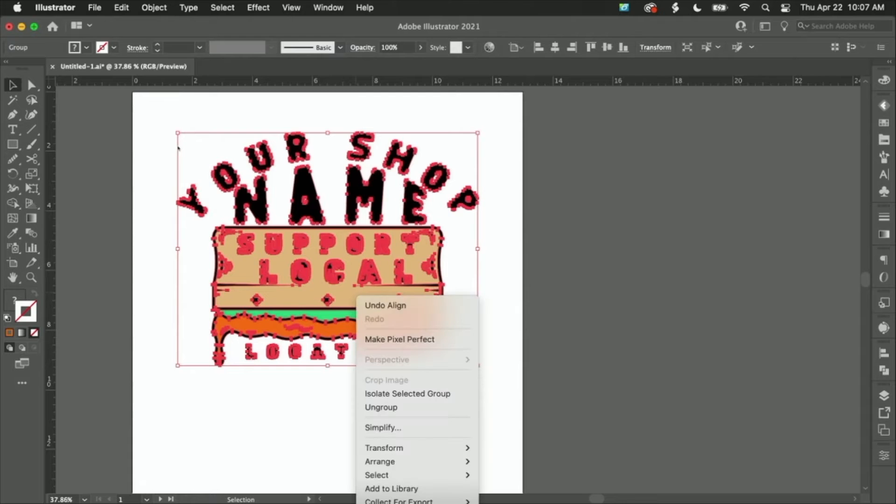
{"action": "left_click", "coordinate": [397, 409]}
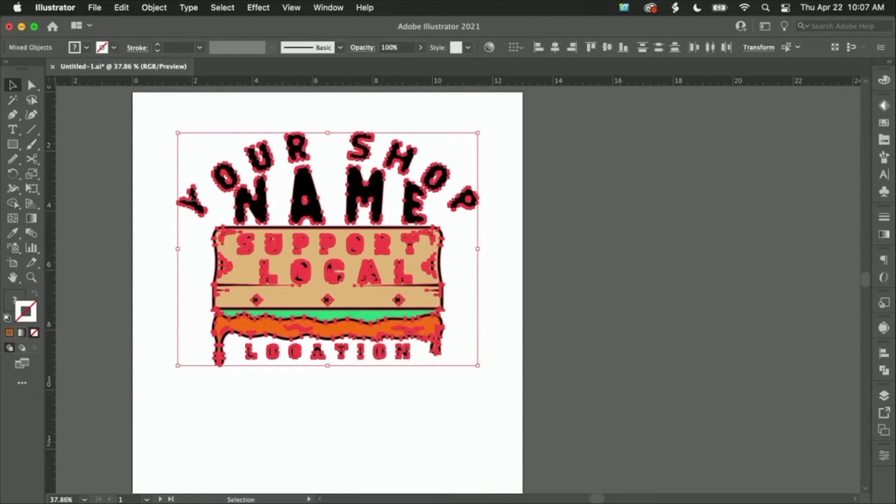
{"action": "left_click", "coordinate": [382, 391]}
{"action": "scroll", "coordinate": [382, 391], "scroll_direction": "up", "scroll_amount": 3}
{"action": "scroll", "coordinate": [382, 391], "scroll_direction": "up", "scroll_amount": 2}
{"action": "scroll", "coordinate": [382, 391], "scroll_direction": "left", "scroll_amount": 2}
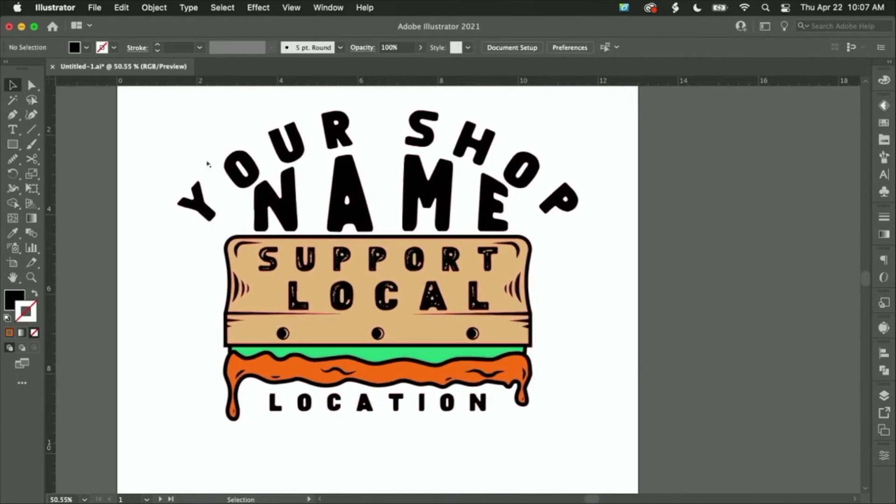
{"action": "scroll", "coordinate": [565, 242], "scroll_direction": "up", "scroll_amount": 3}
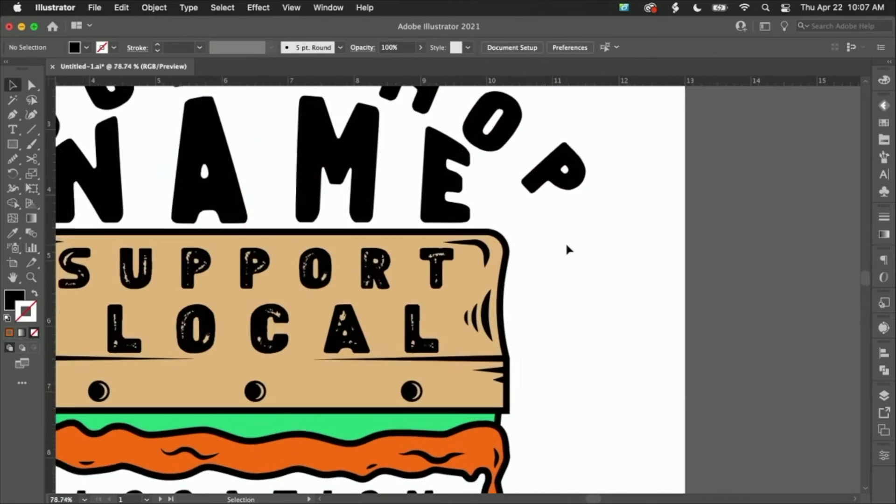
{"action": "scroll", "coordinate": [565, 242], "scroll_direction": "up", "scroll_amount": 2}
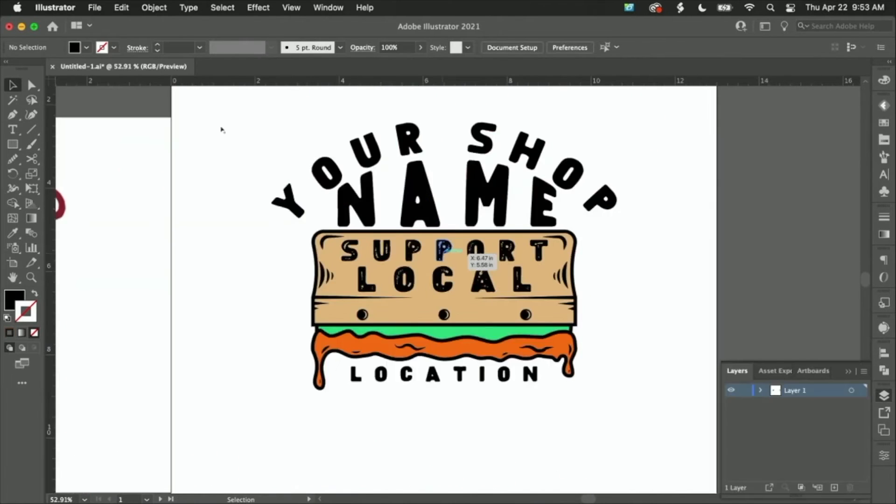
- Select the squeegee, "SUPPORT", "NAME" and "YOUR SHOP" in turn to examine how the artwork is grouped
{"action": "scroll", "coordinate": [443, 255], "scroll_direction": "up", "scroll_amount": 2}
{"action": "scroll", "coordinate": [442, 256], "scroll_direction": "down", "scroll_amount": 2}
{"action": "left_click", "coordinate": [442, 256]}
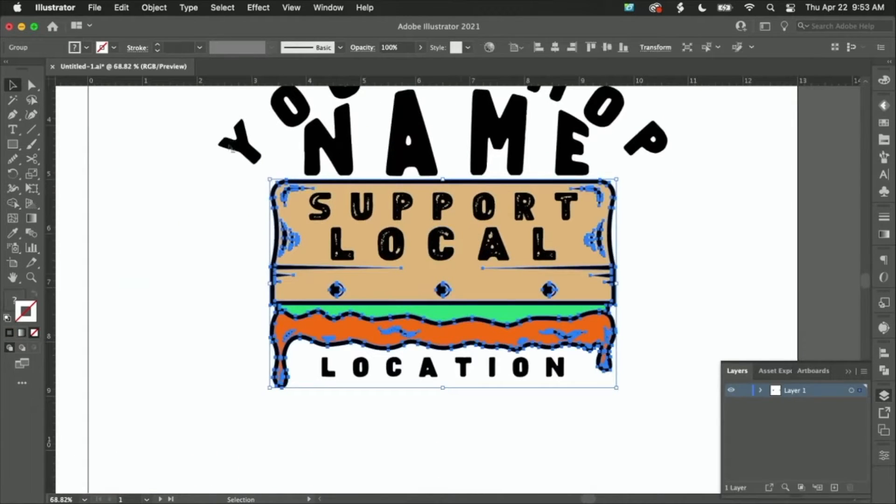
{"action": "left_click", "coordinate": [440, 254]}
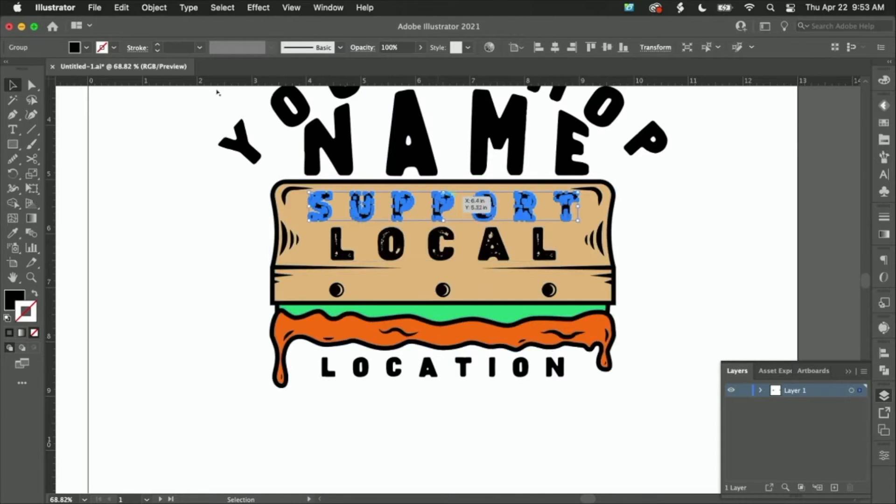
{"action": "left_click", "coordinate": [420, 121]}
{"action": "left_click", "coordinate": [292, 114]}
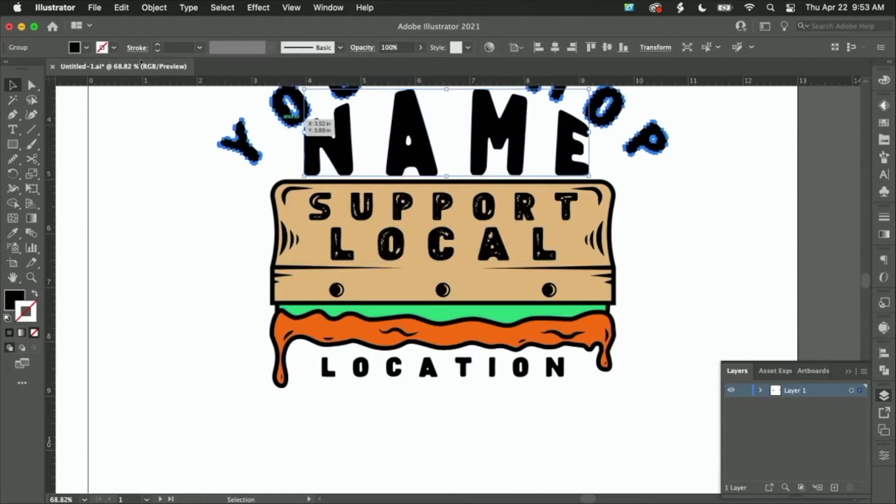
{"action": "left_click", "coordinate": [107, 127]}
- Shift the word "LOCAL" slightly to the right on the wooden board
{"action": "scroll", "coordinate": [203, 248], "scroll_direction": "right", "scroll_amount": 5}
{"action": "scroll", "coordinate": [203, 248], "scroll_direction": "down", "scroll_amount": 4}
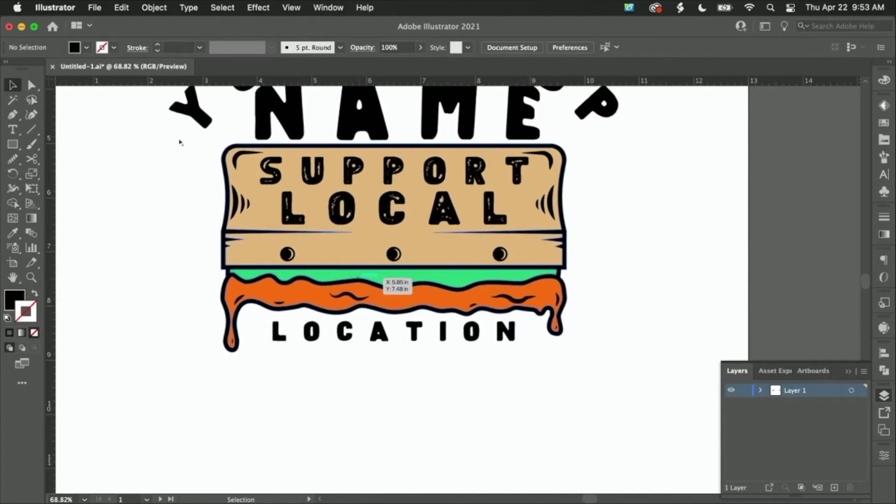
{"action": "scroll", "coordinate": [361, 273], "scroll_direction": "up", "scroll_amount": 3}
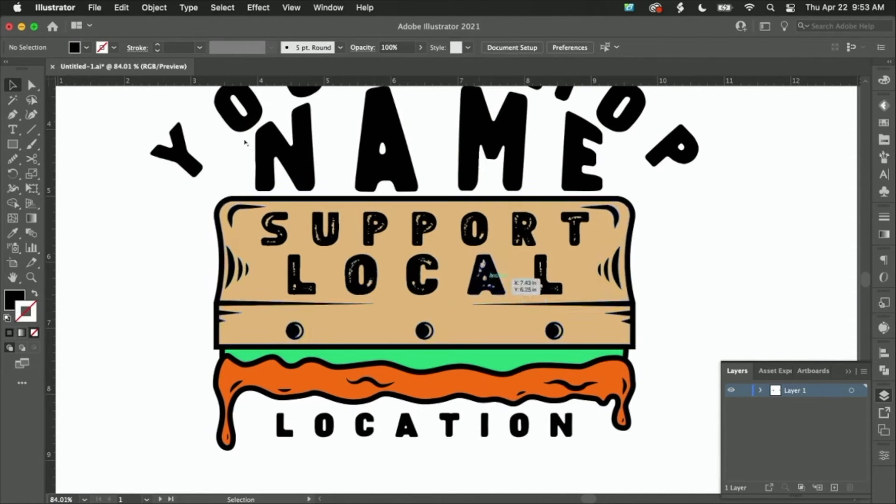
{"action": "left_click", "coordinate": [490, 275]}
{"action": "mouse_move", "coordinate": [425, 272]}
{"action": "left_mouse_down"}
{"action": "mouse_move", "coordinate": [672, 258]}
{"action": "mouse_move", "coordinate": [437, 275]}
{"action": "left_mouse_up"}
- Ungroup the squeegee illustration into its separate coloured pieces and clear the selection
{"action": "left_click", "coordinate": [523, 328]}
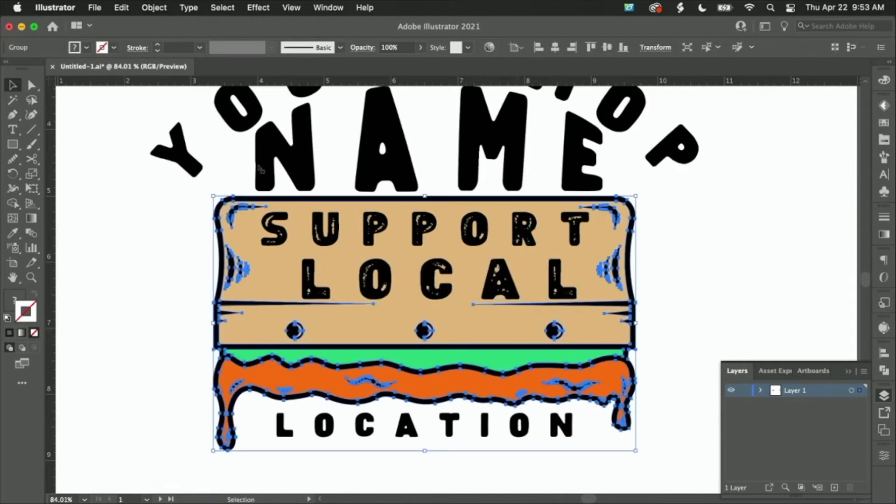
{"action": "left_click_drag", "start_coordinate": [522, 327], "coordinate": [628, 328]}
{"action": "key", "text": "super+z"}
{"action": "right_click", "coordinate": [522, 321]}
{"action": "left_click", "coordinate": [550, 433]}
{"action": "left_click", "coordinate": [341, 172]}
- Try moving the tan board piece away from its black outline, undo the move, and deselect it
{"action": "left_click_drag", "start_coordinate": [488, 328], "coordinate": [397, 354]}
{"action": "key", "text": "super+z"}
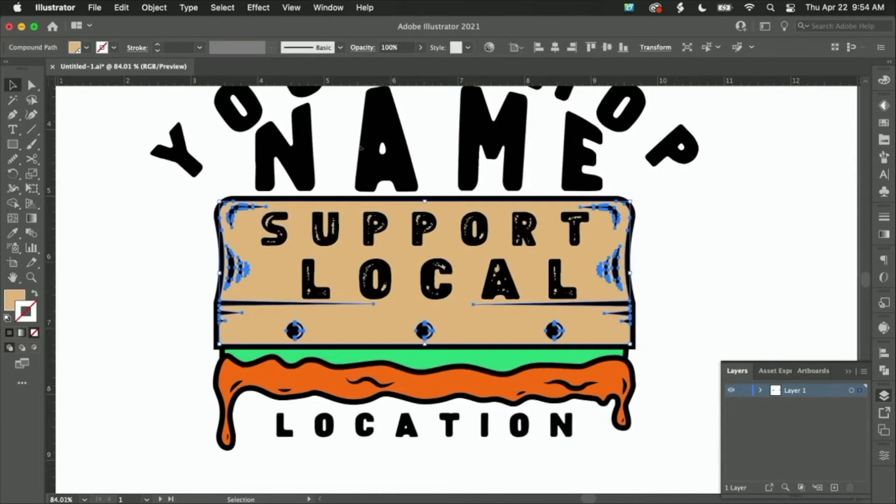
{"action": "left_click", "coordinate": [718, 292]}
- Select the words "SUPPORT" and "LOCAL" together and ungroup them into individual letters
{"action": "scroll", "coordinate": [479, 291], "scroll_direction": "up", "scroll_amount": 3}
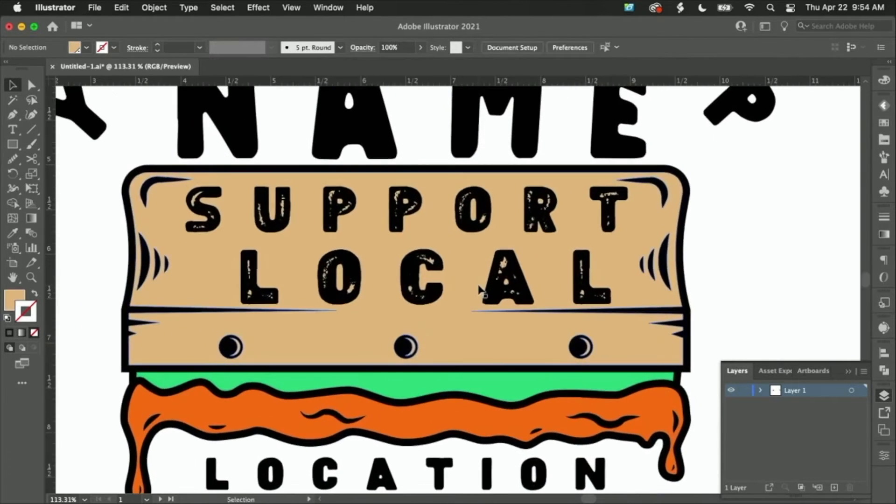
{"action": "scroll", "coordinate": [480, 290], "scroll_direction": "left", "scroll_amount": 2}
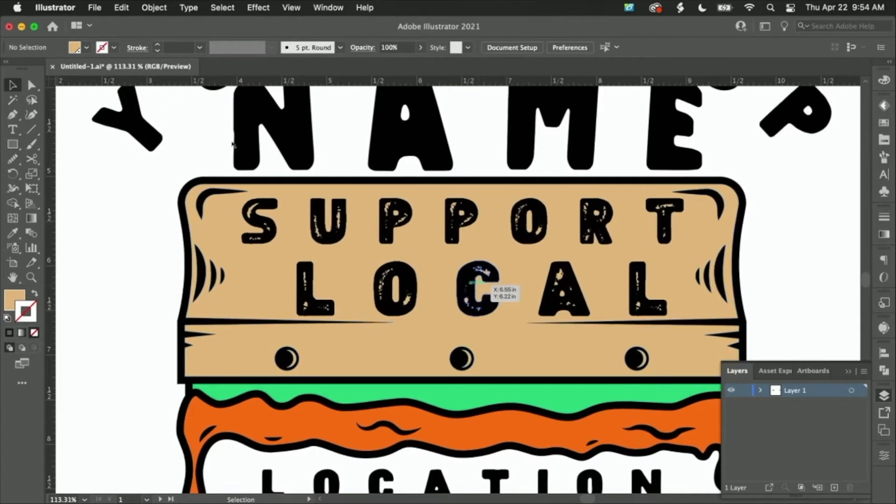
{"action": "scroll", "coordinate": [471, 288], "scroll_direction": "up", "scroll_amount": 3}
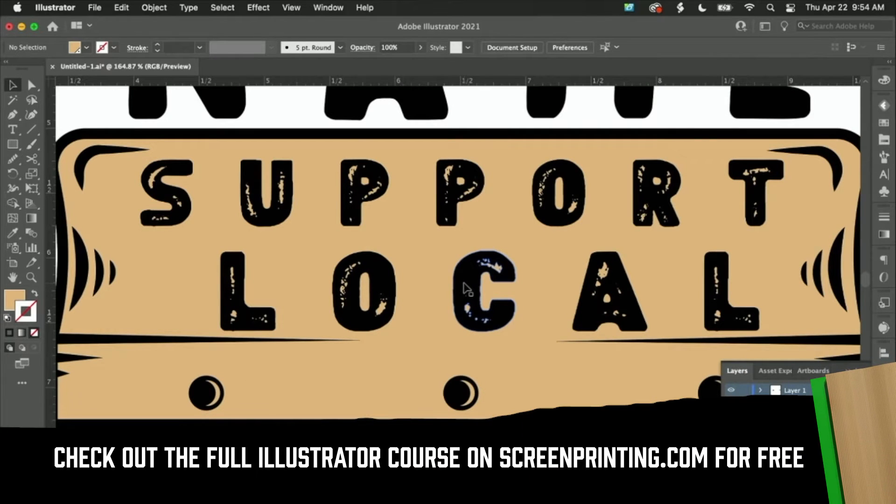
{"action": "left_click", "coordinate": [471, 285]}
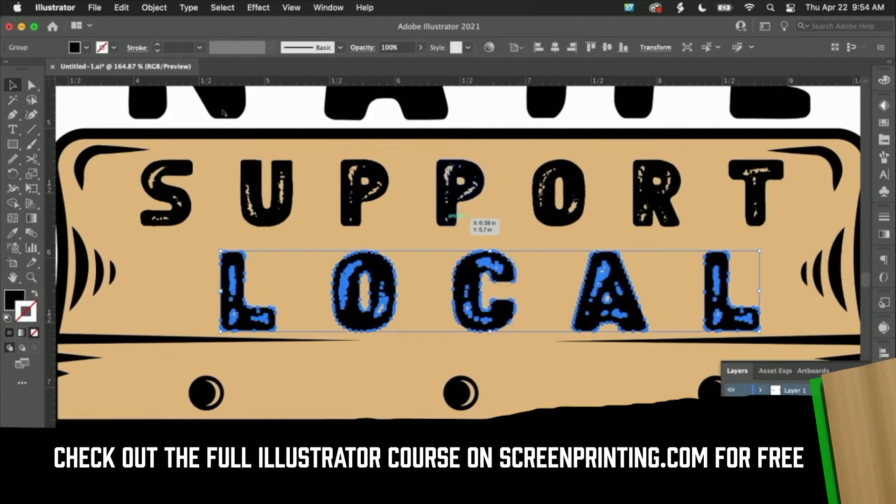
{"action": "left_click", "coordinate": [446, 219], "text": "shift"}
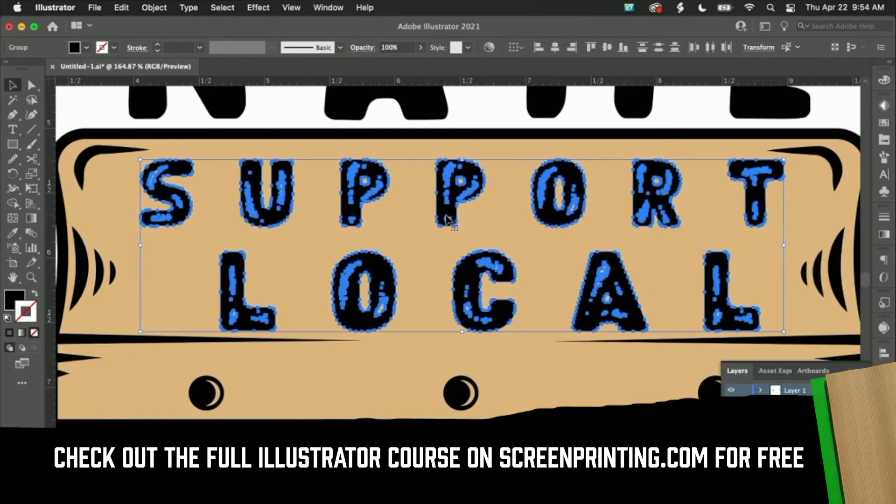
{"action": "right_click", "coordinate": [446, 219]}
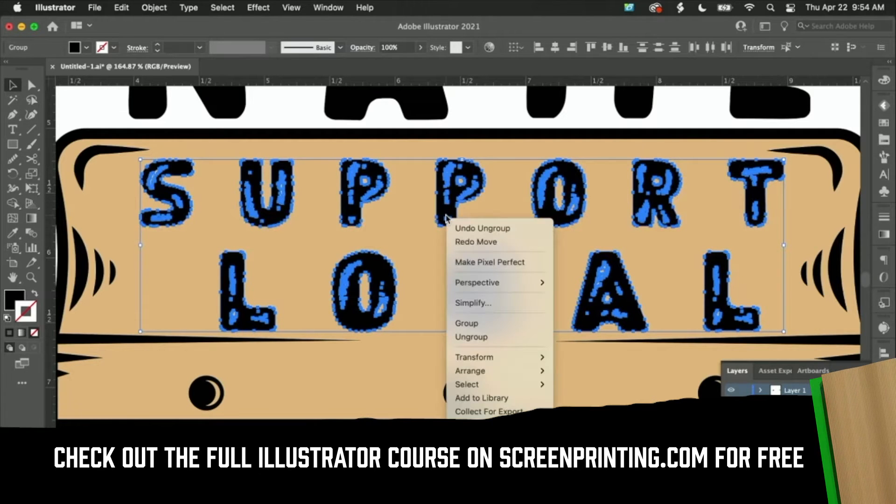
{"action": "left_click", "coordinate": [487, 338]}
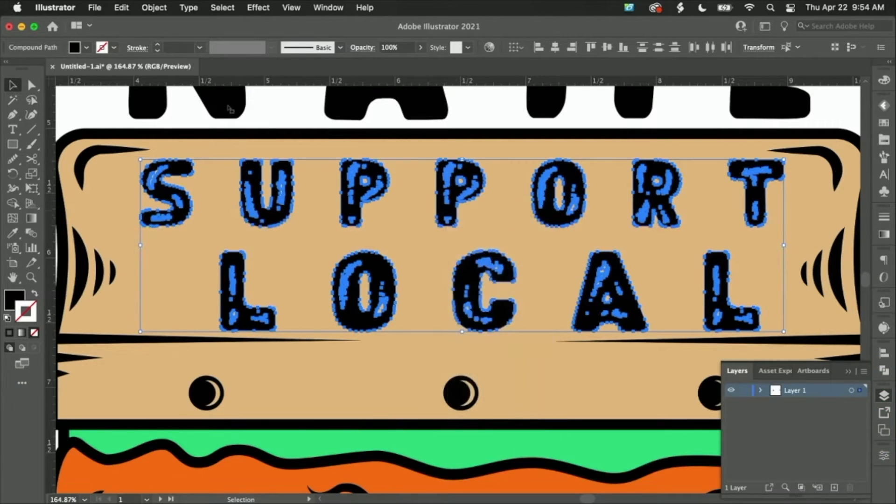
{"action": "right_click", "coordinate": [449, 210]}
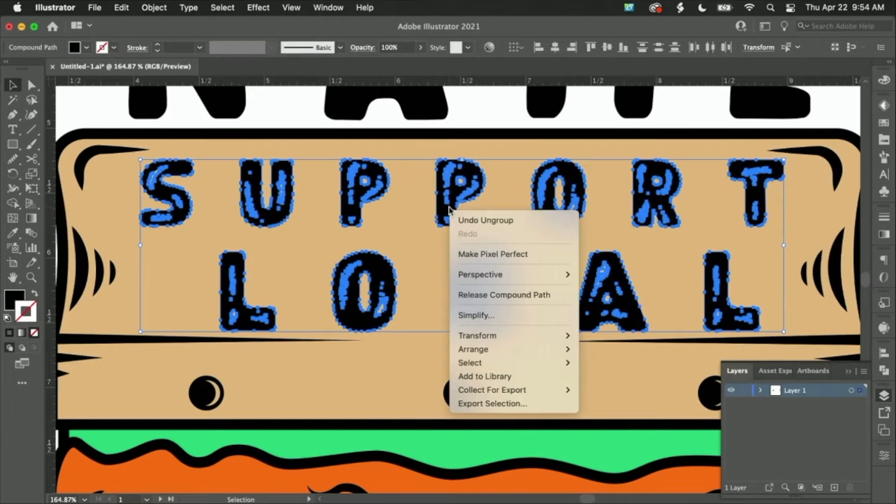
{"action": "left_click", "coordinate": [225, 104]}
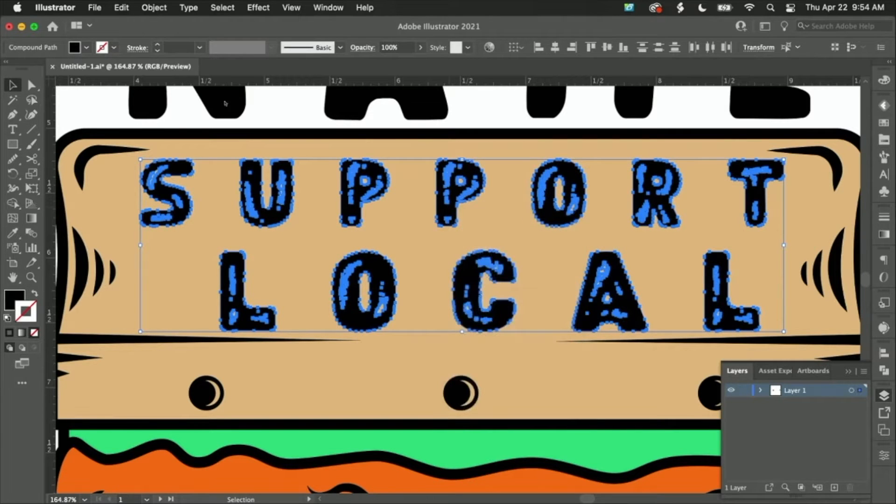
- Combine the selected "SUPPORT" and "LOCAL" letters into one compound path and clear the selection
{"action": "key", "text": "super+8"}
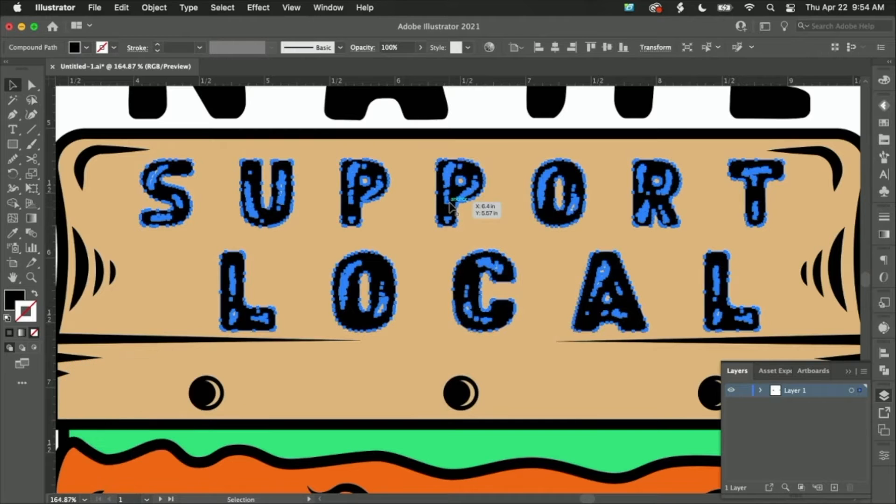
{"action": "key", "text": "super+shift+a"}
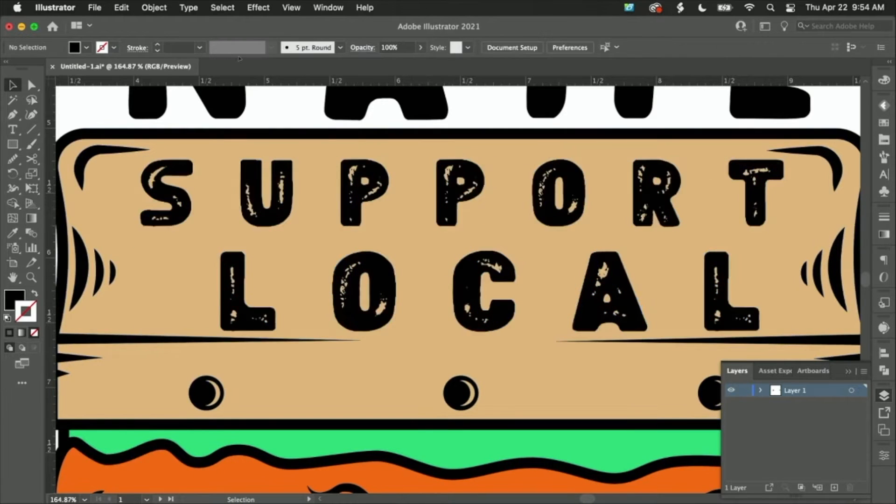
- Try moving the "SUPPORT LOCAL" lettering as a single object, undo the move, and deselect it
{"action": "left_click", "coordinate": [468, 196]}
{"action": "left_click_drag", "start_coordinate": [449, 213], "coordinate": [422, 220]}
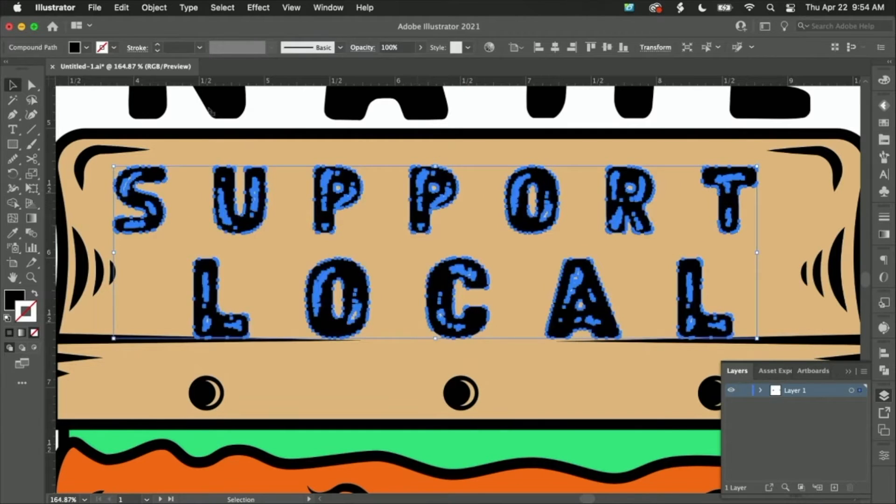
{"action": "key", "text": "super+z"}
{"action": "key", "text": "super+shift+a"}
- Copy the "SUPPORT LOCAL" compound path and paste the duplicate in front, exactly over the original
{"action": "left_click", "coordinate": [469, 281]}
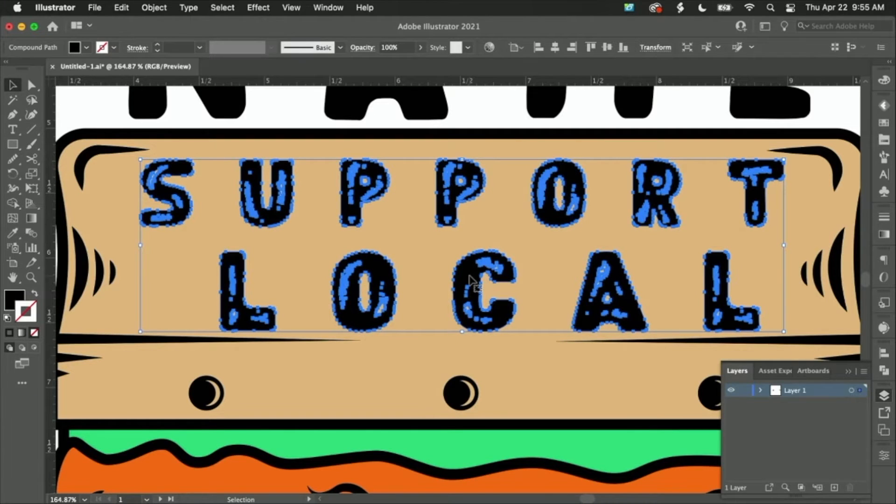
{"action": "key", "text": "super+c"}
{"action": "key", "text": "a"}
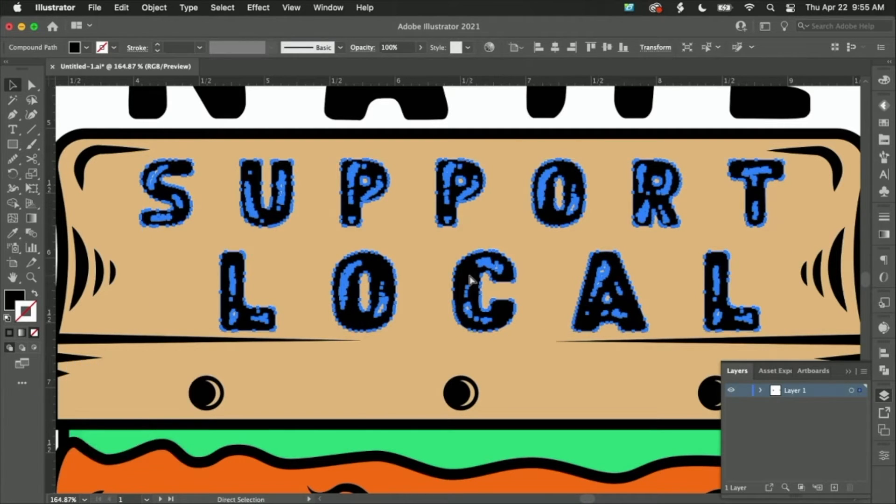
{"action": "key", "text": "super+f"}
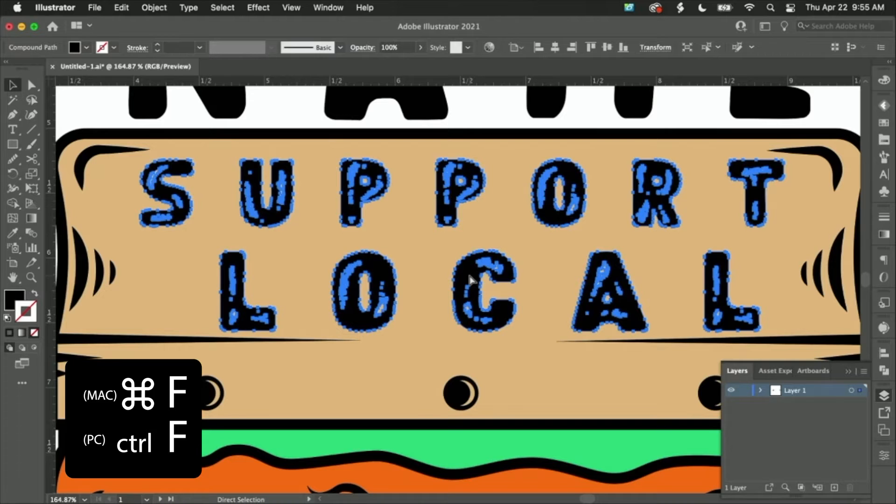
{"action": "key", "text": "v"}
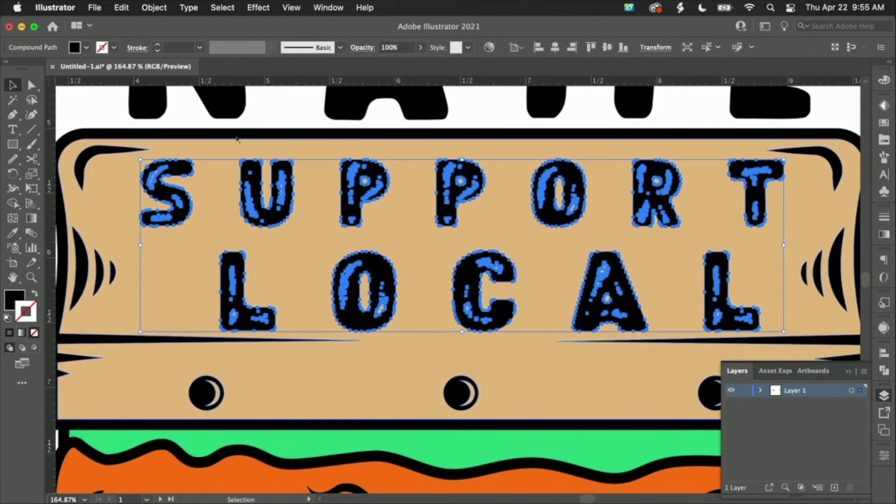
- Try moving the top copy of the lettering off the original and undo the move
{"action": "left_click", "coordinate": [247, 97]}
{"action": "left_click_drag", "start_coordinate": [470, 191], "coordinate": [516, 180]}
{"action": "key", "text": "super+z"}
{"action": "key", "text": "super+z"}
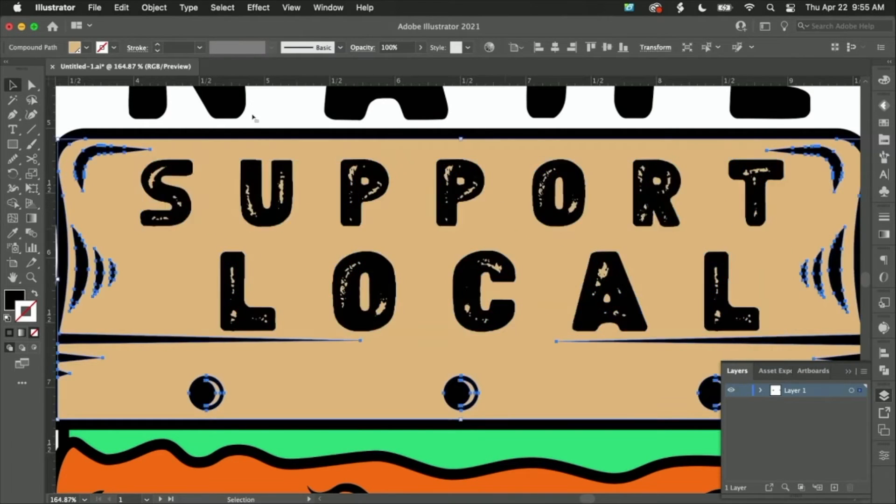
- Subtract the front lettering copy from the tan board with Pathfinder's Minus Front and test-move a piece to check the cutout
{"action": "left_click", "coordinate": [449, 214], "text": "shift"}
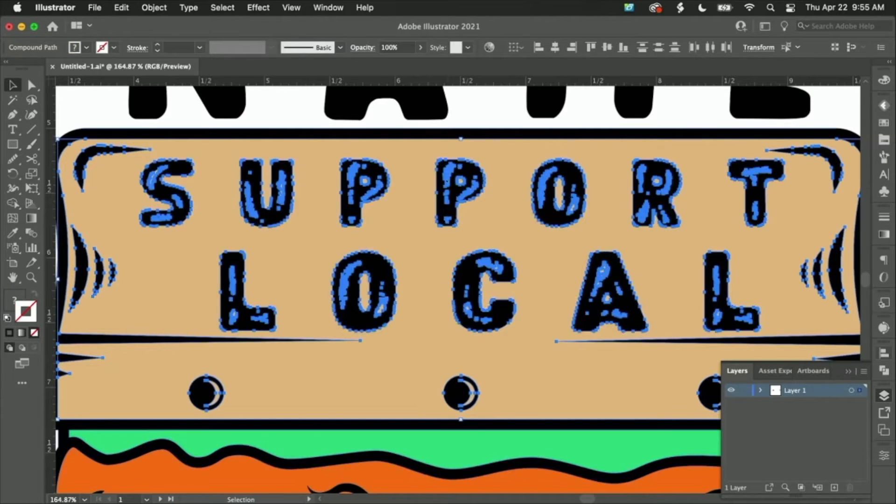
{"action": "key", "text": "super+shift+F9"}
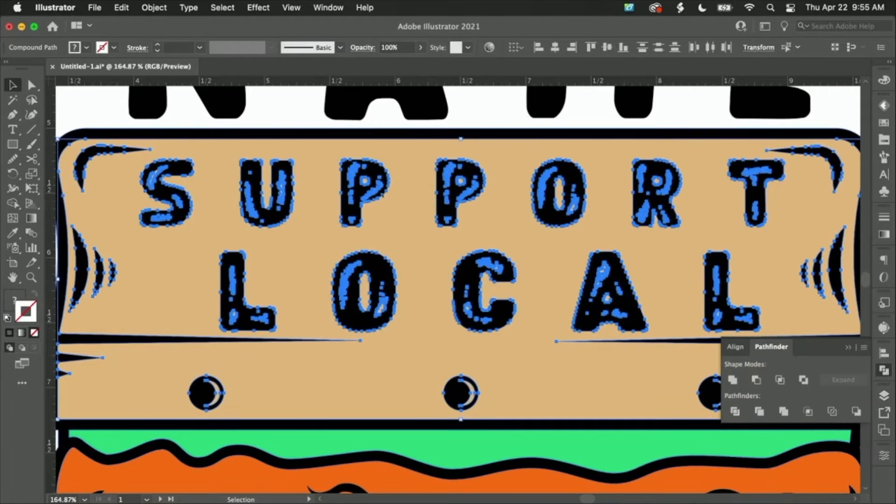
{"action": "left_click", "coordinate": [756, 380]}
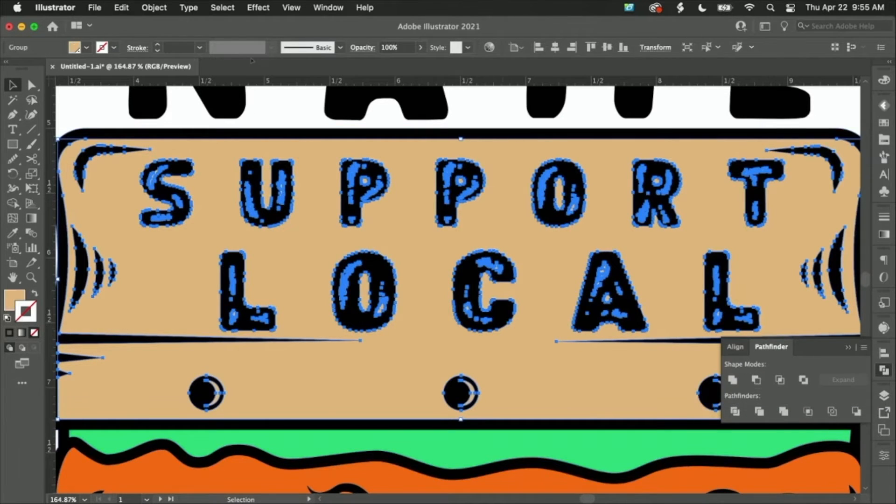
{"action": "left_click", "coordinate": [502, 119]}
{"action": "left_click_drag", "start_coordinate": [446, 205], "coordinate": [555, 159]}
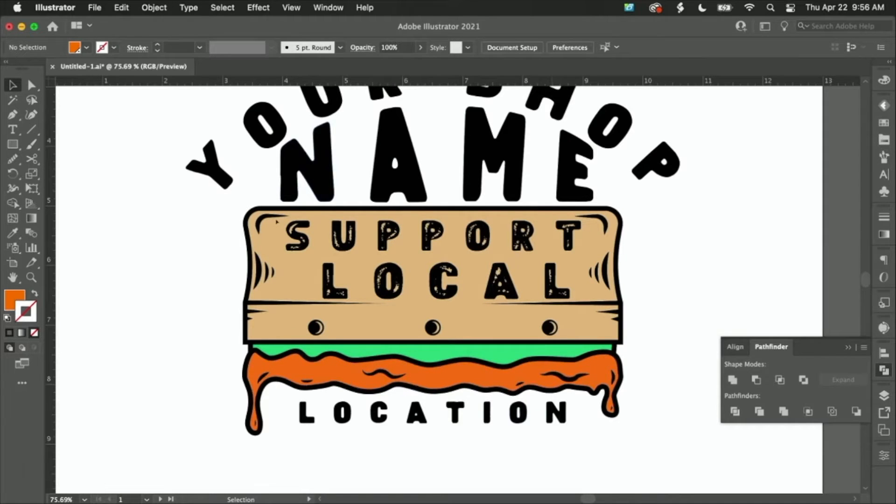
- Select all black artwork at once with the Magic Wand tool, group it, and clear the selection
{"action": "left_click", "coordinate": [12, 100]}
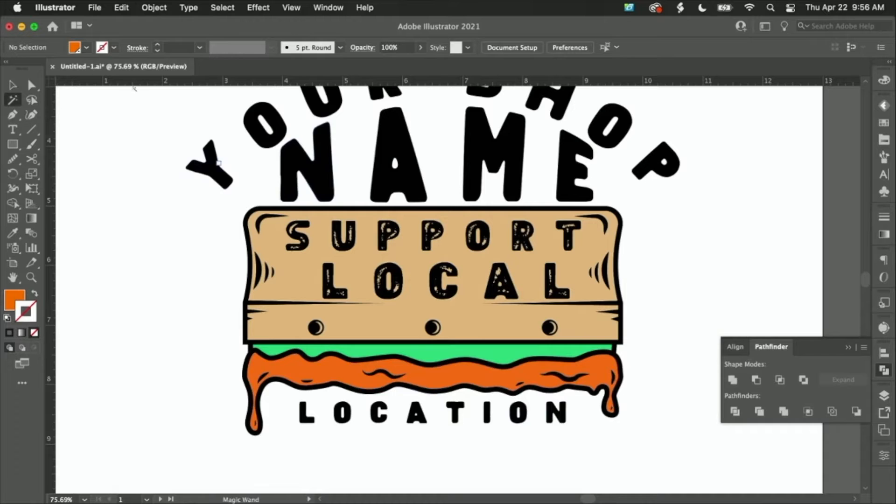
{"action": "left_click", "coordinate": [292, 164]}
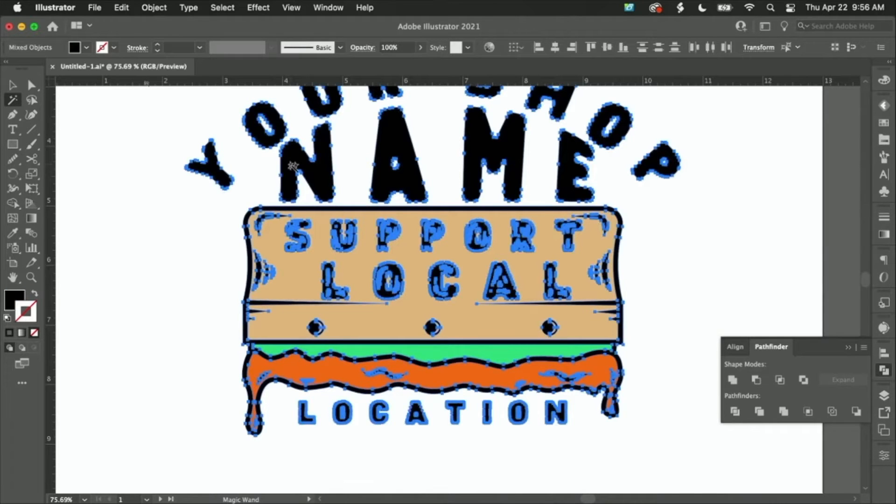
{"action": "key", "text": "super+g"}
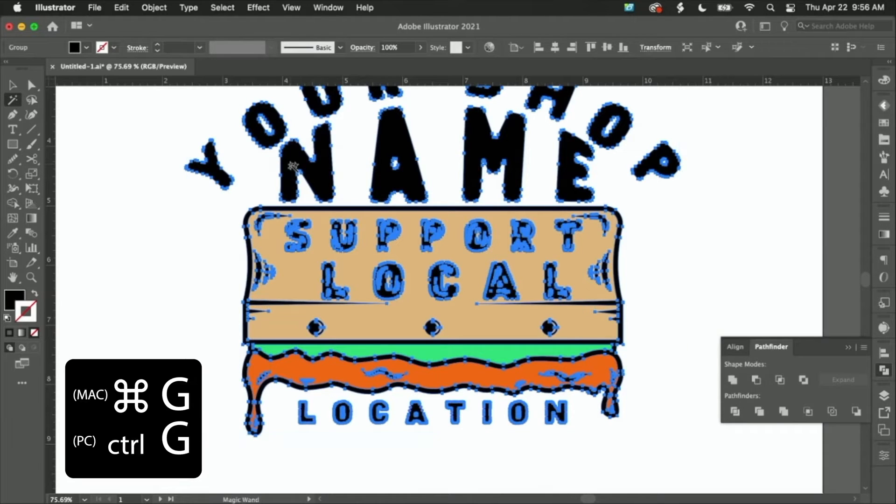
{"action": "key", "text": "v"}
{"action": "left_click", "coordinate": [224, 91]}
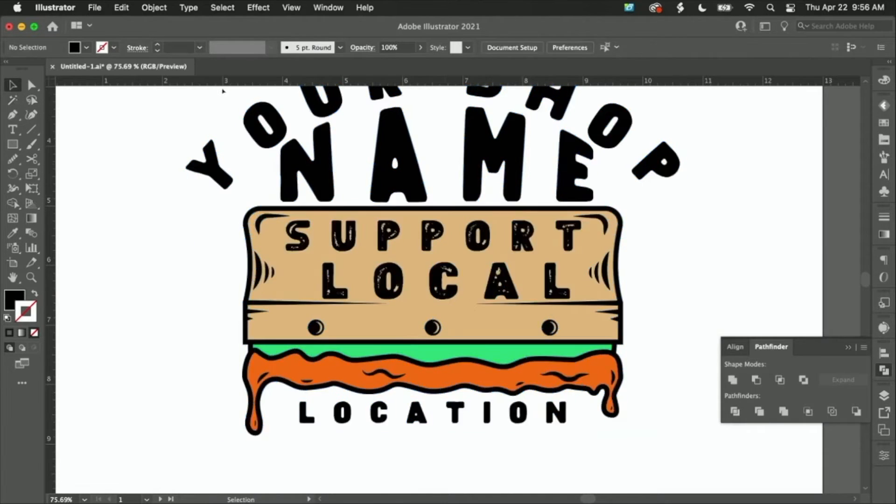
- Create a new empty layer above Layer 1 for the black artwork
{"action": "scroll", "coordinate": [535, 215], "scroll_direction": "down", "scroll_amount": 1}
{"action": "scroll", "coordinate": [536, 215], "scroll_direction": "right", "scroll_amount": 1}
{"action": "left_click", "coordinate": [884, 396]}
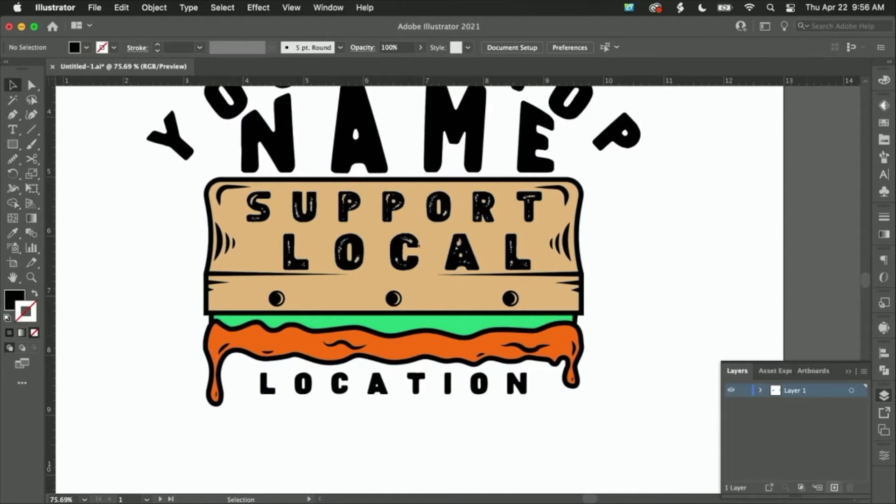
{"action": "left_click", "coordinate": [834, 487]}
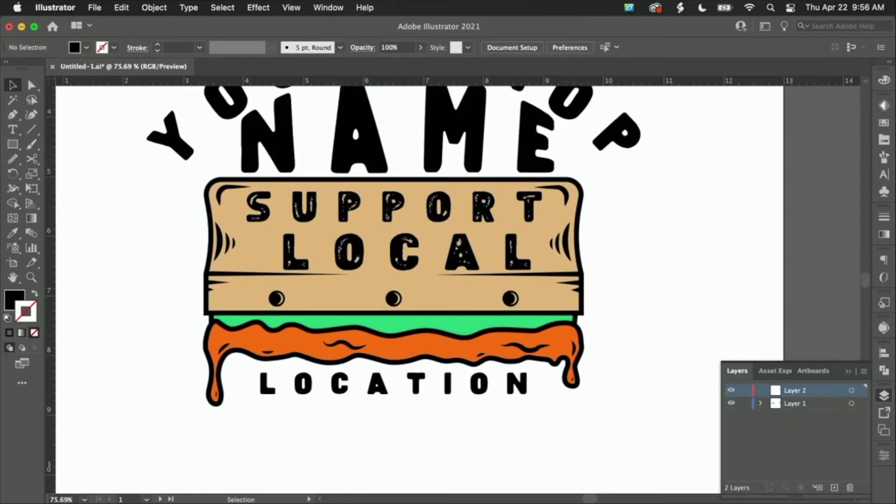
- Move the black artwork group from Layer 1 into Layer 2, deselect it, and toggle Layer 2's visibility off and on
{"action": "left_click", "coordinate": [761, 403]}
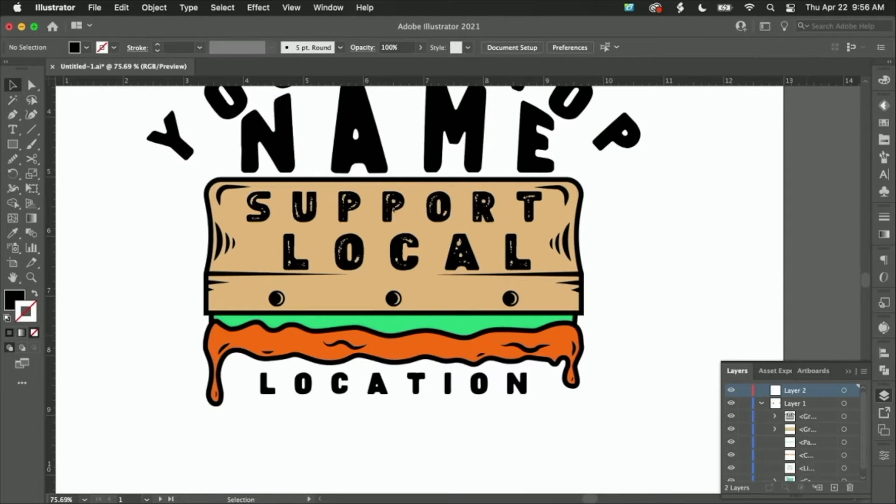
{"action": "left_click", "coordinate": [809, 416]}
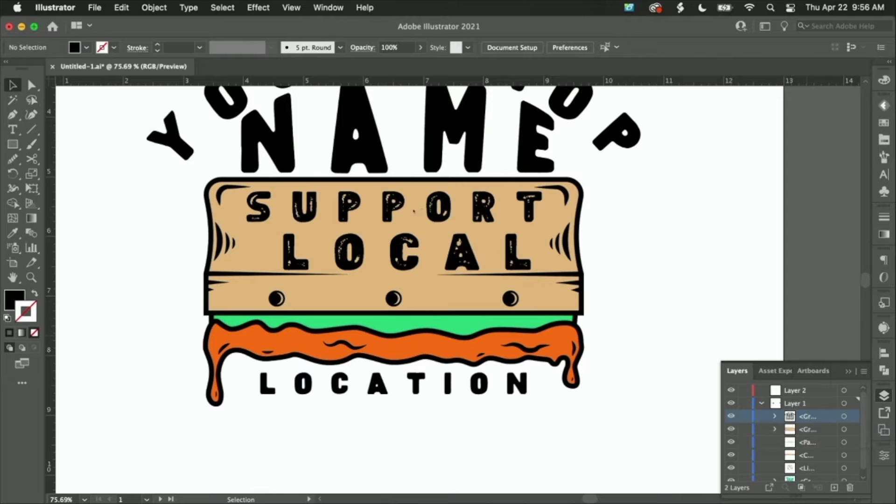
{"action": "left_click", "coordinate": [423, 211]}
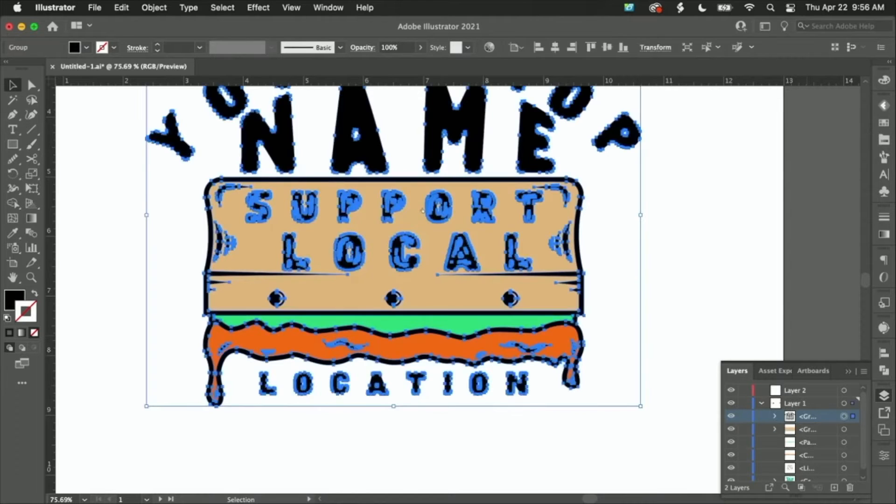
{"action": "left_click_drag", "start_coordinate": [824, 418], "coordinate": [818, 393]}
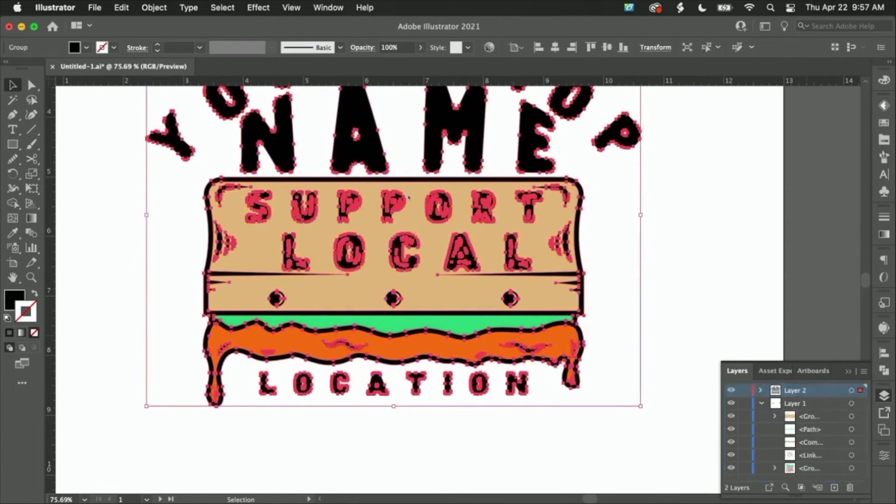
{"action": "key", "text": "shift+super+a"}
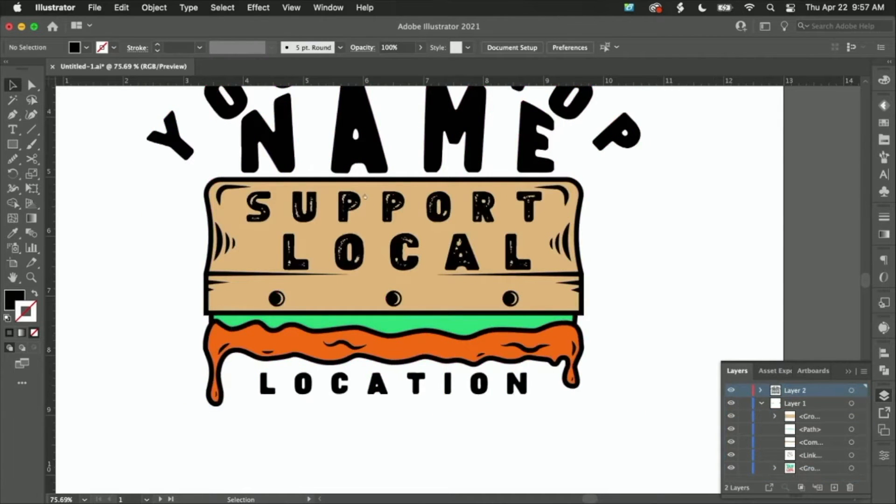
{"action": "left_click", "coordinate": [731, 390]}
{"action": "left_click", "coordinate": [731, 389]}
- Move the tan board group from Layer 1 into its own new layer beneath the black artwork, and deselect it
{"action": "left_click", "coordinate": [332, 191]}
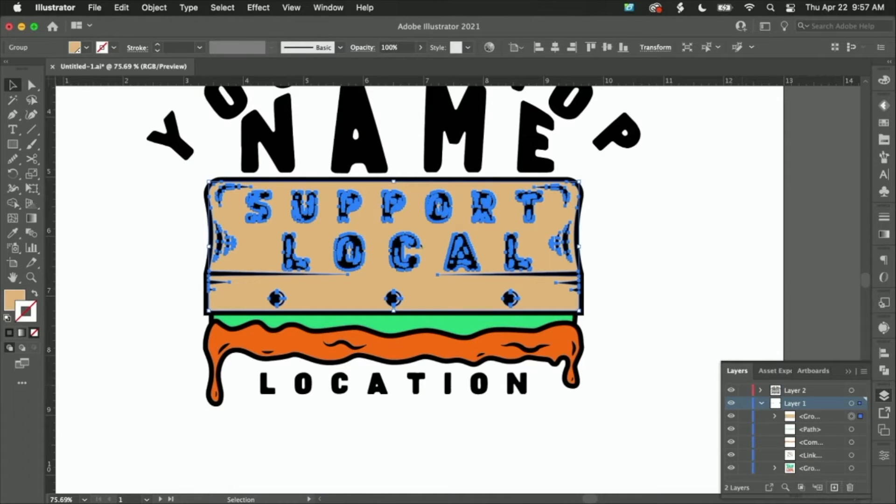
{"action": "key", "text": "super+l"}
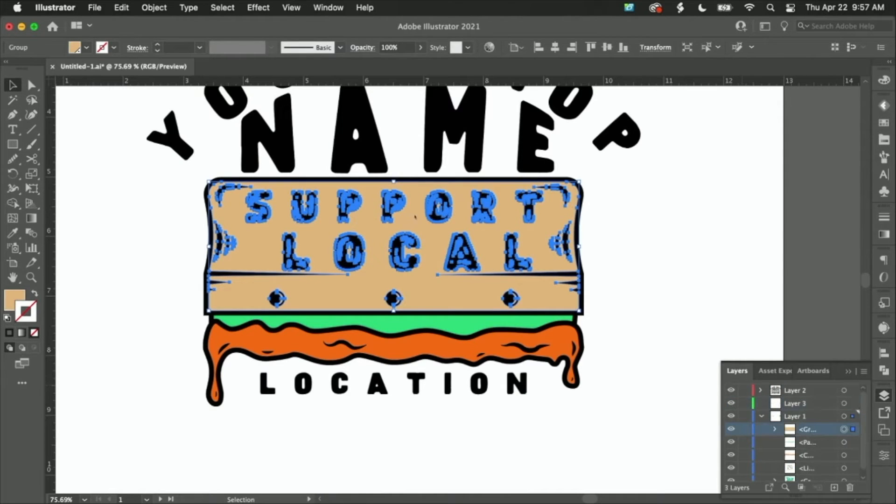
{"action": "left_click_drag", "start_coordinate": [807, 429], "coordinate": [808, 403]}
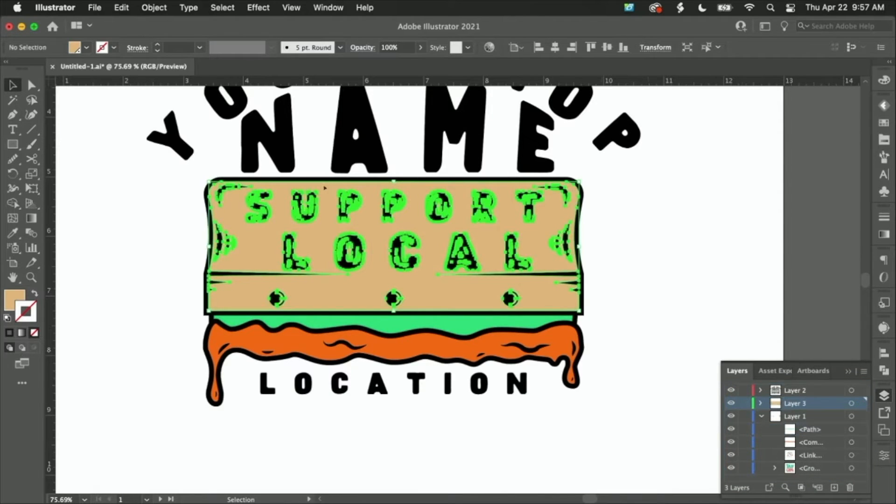
{"action": "left_click", "coordinate": [228, 164]}
- Create another layer above Layer 1 and move the green squeegee blade shape into it
{"action": "left_click", "coordinate": [493, 323]}
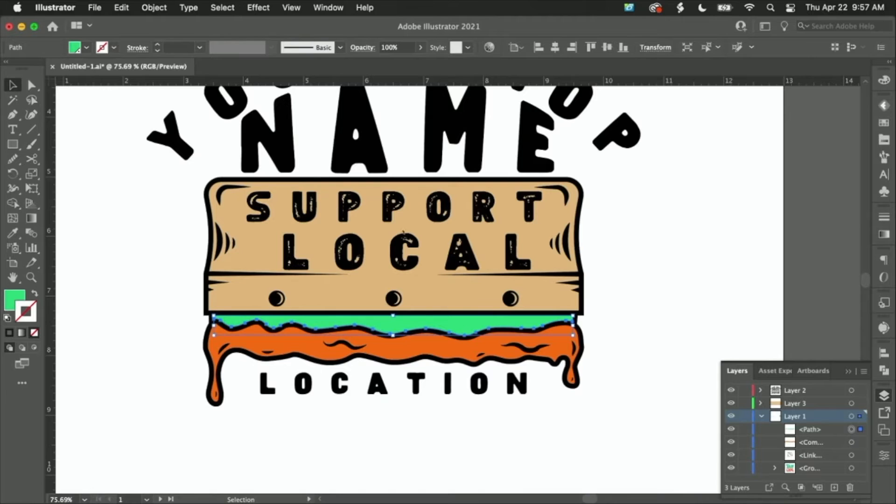
{"action": "key", "text": "super+l"}
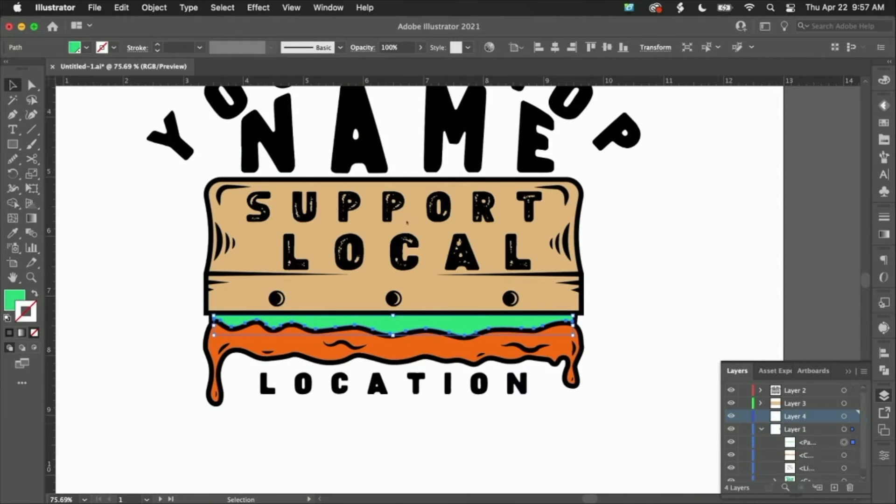
{"action": "left_click", "coordinate": [809, 444]}
{"action": "left_click_drag", "start_coordinate": [809, 443], "coordinate": [808, 417]}
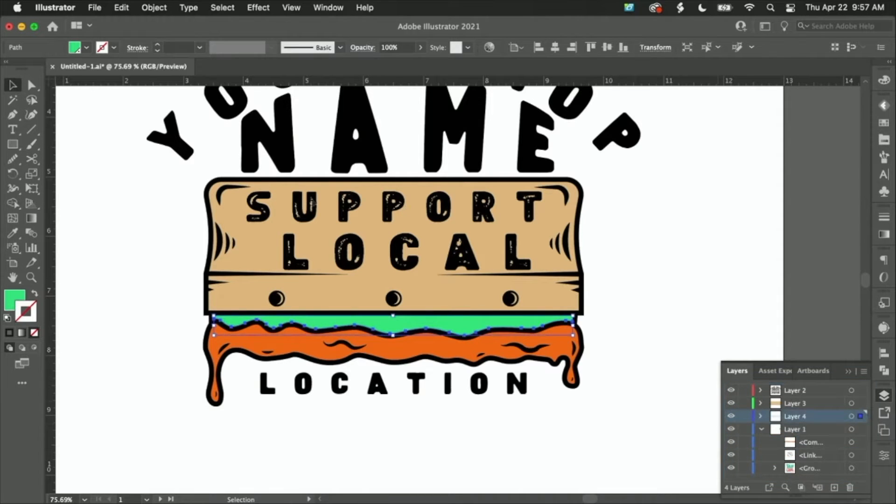
- Create a further layer above Layer 1 and move the orange dripping ink shape into it
{"action": "left_click", "coordinate": [559, 348]}
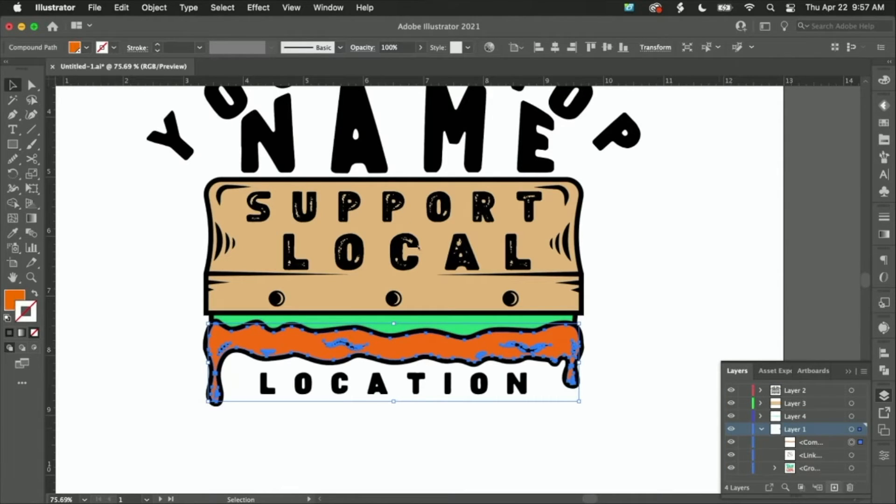
{"action": "key", "text": "super+l"}
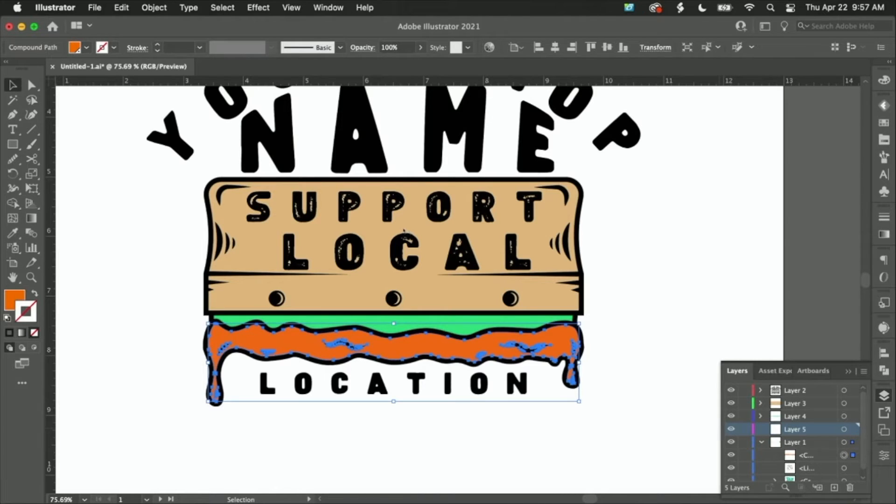
{"action": "left_click", "coordinate": [808, 456]}
{"action": "left_click_drag", "start_coordinate": [808, 456], "coordinate": [809, 430]}
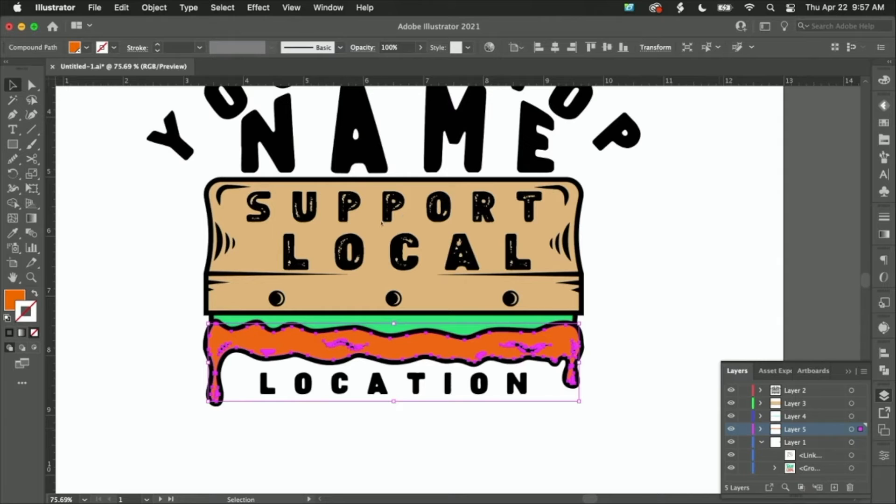
- Collapse and hide Layer 1 with its leftover objects, and clear the artwork selection
{"action": "left_click", "coordinate": [762, 443]}
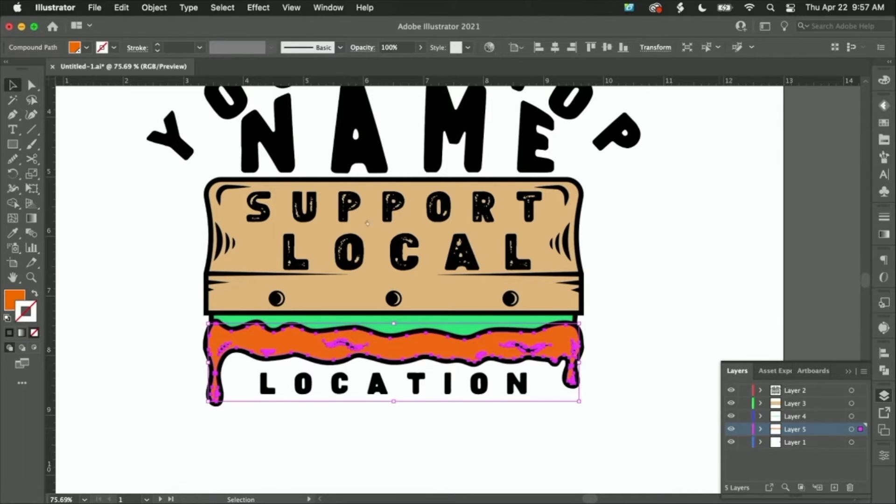
{"action": "left_click", "coordinate": [732, 443]}
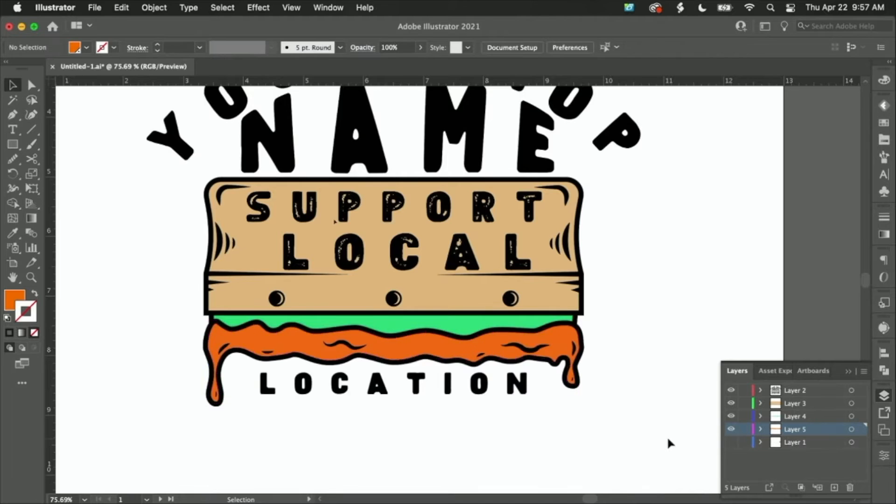
{"action": "left_click", "coordinate": [667, 437]}
{"action": "scroll", "coordinate": [667, 437], "scroll_direction": "down", "scroll_amount": 5}
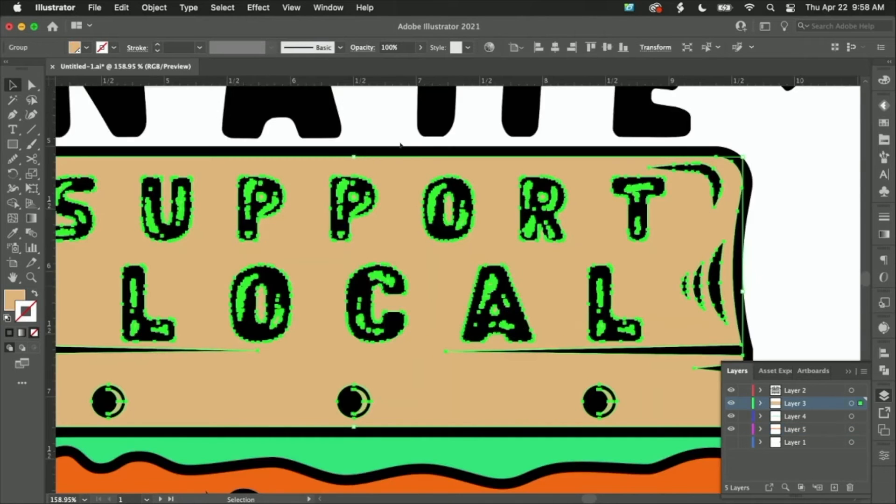
- Clear the selection and inspect up close how the tan, green and orange fills meet the black outlines
{"action": "scroll", "coordinate": [400, 145], "scroll_direction": "down", "scroll_amount": 2}
{"action": "left_click", "coordinate": [400, 146]}
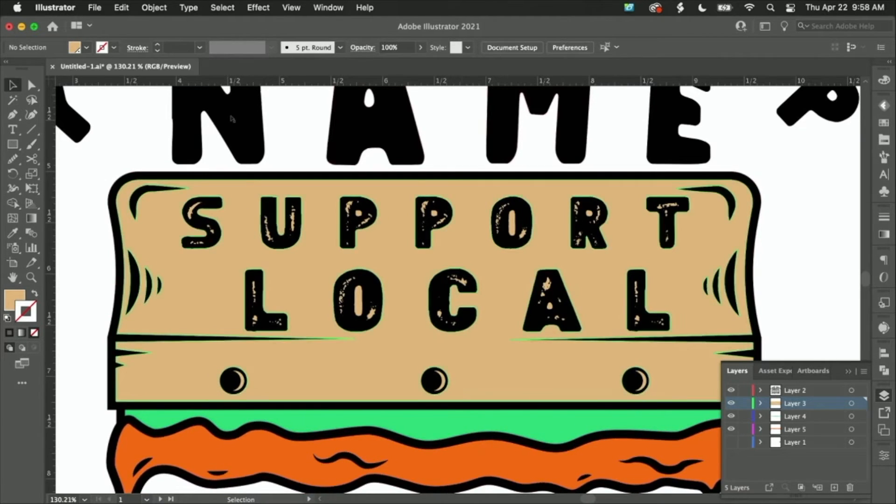
{"action": "scroll", "coordinate": [464, 236], "scroll_direction": "up", "scroll_amount": 3}
{"action": "scroll", "coordinate": [464, 237], "scroll_direction": "down", "scroll_amount": 5}
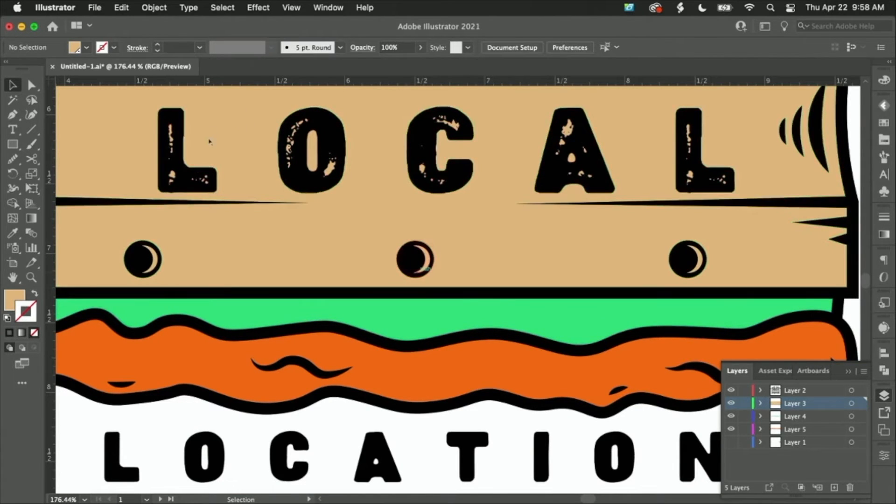
{"action": "scroll", "coordinate": [423, 325], "scroll_direction": "up", "scroll_amount": 5}
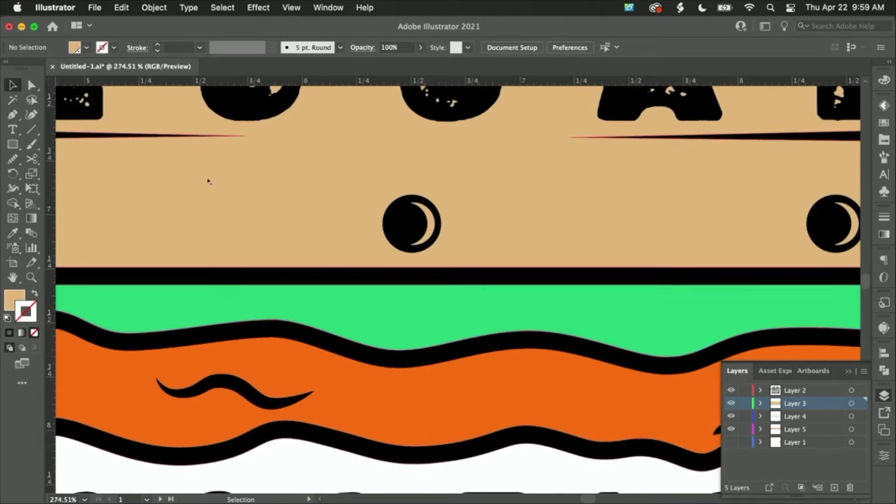
{"action": "scroll", "coordinate": [397, 330], "scroll_direction": "down", "scroll_amount": 10}
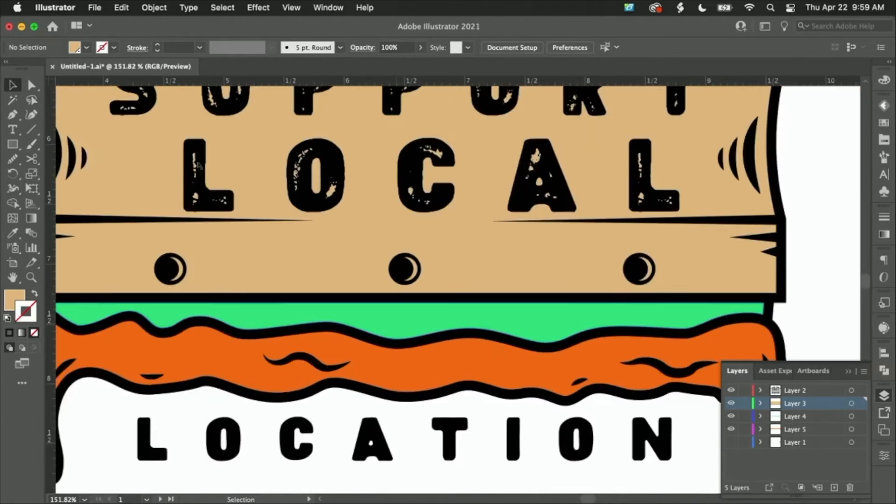
{"action": "scroll", "coordinate": [396, 330], "scroll_direction": "down", "scroll_amount": 1}
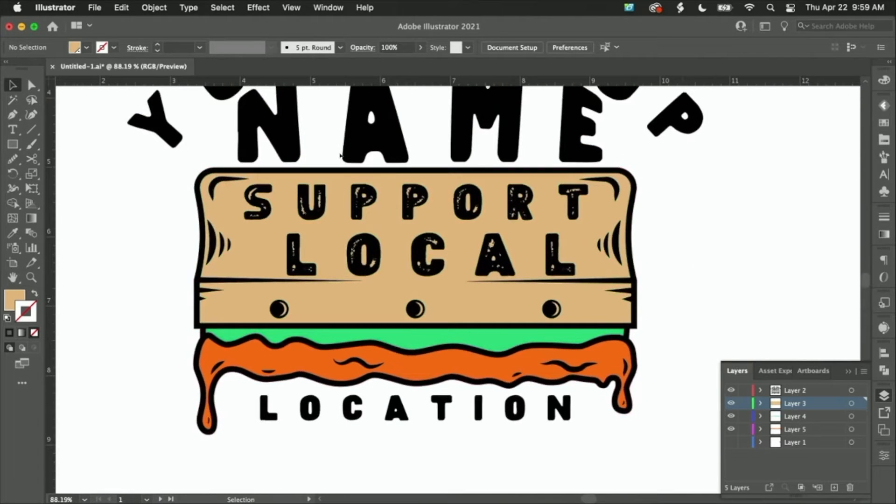
{"action": "scroll", "coordinate": [680, 308], "scroll_direction": "up", "scroll_amount": 4}
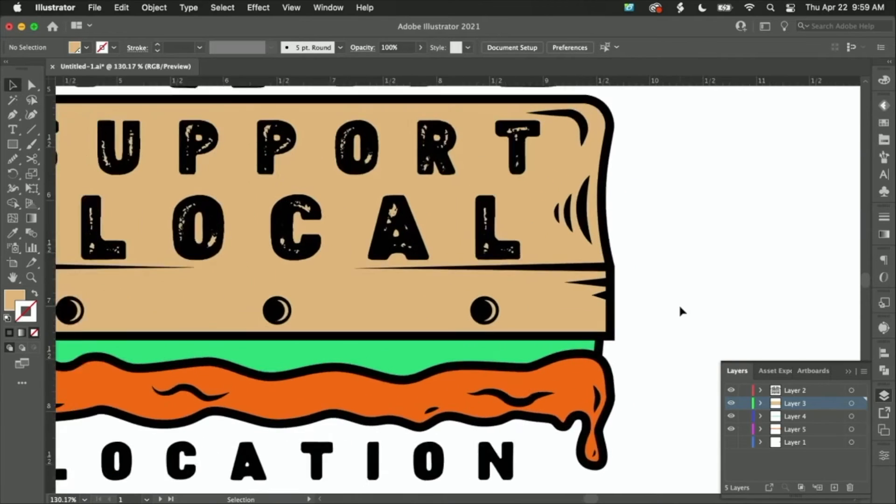
{"action": "scroll", "coordinate": [339, 174], "scroll_direction": "left", "scroll_amount": 5}
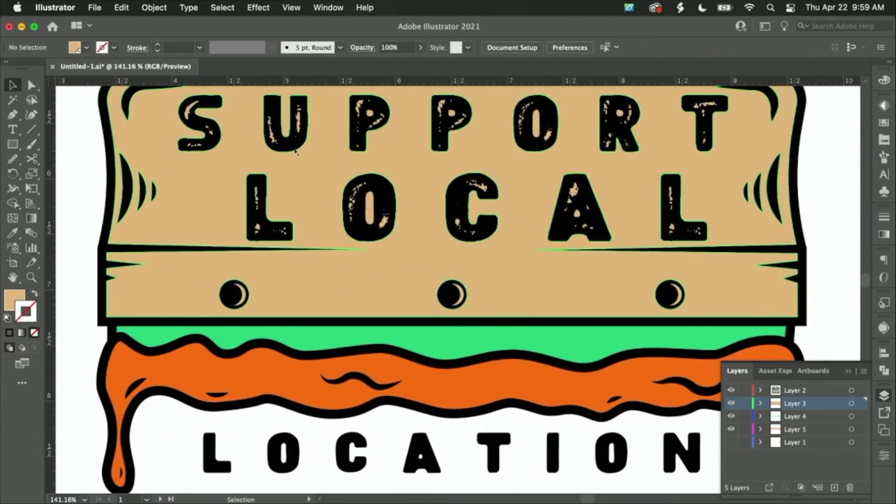
- Ungroup the tan board artwork, combine its pieces into one compound path, and reselect it as a single object
{"action": "left_click", "coordinate": [295, 151]}
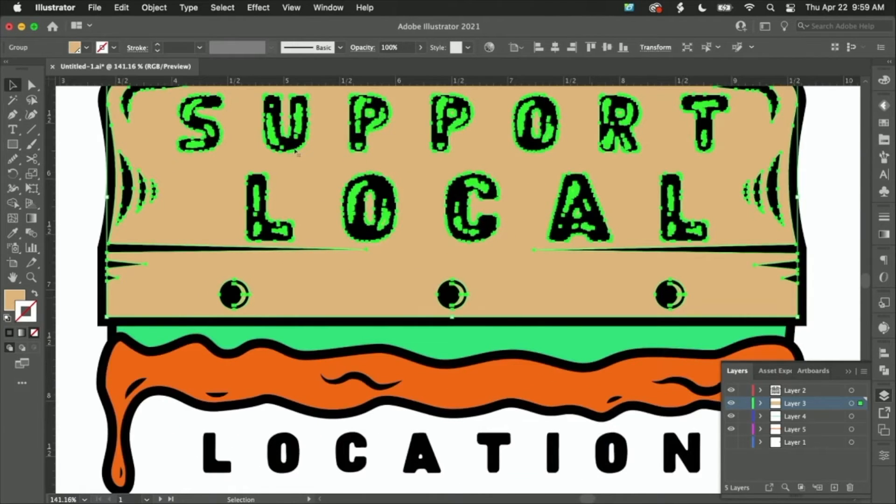
{"action": "right_click", "coordinate": [591, 302]}
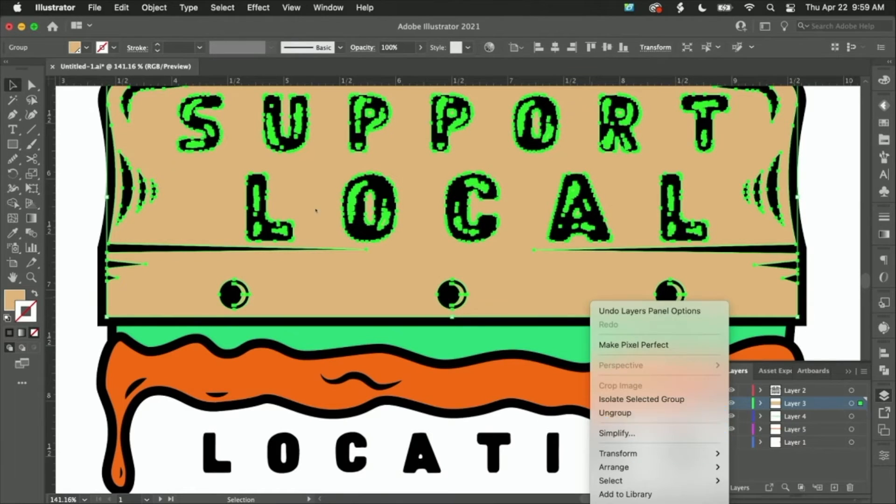
{"action": "left_click", "coordinate": [616, 414]}
{"action": "right_click", "coordinate": [545, 286]}
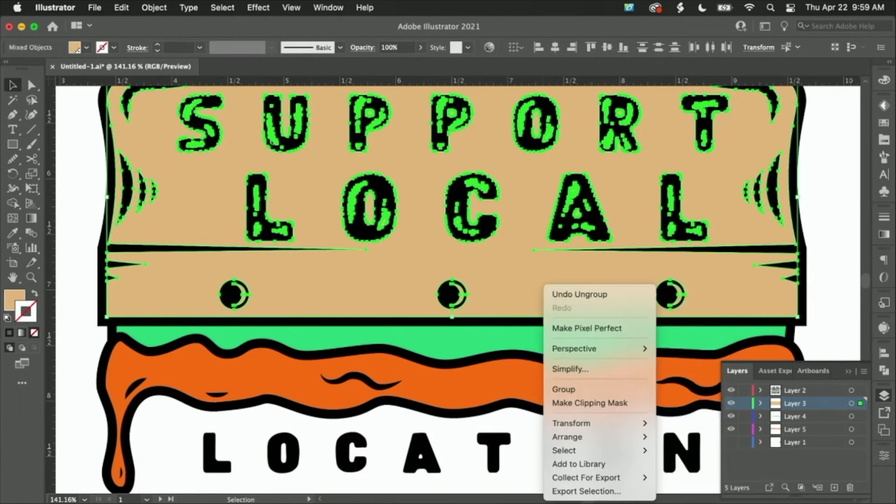
{"action": "key", "text": "Escape"}
{"action": "key", "text": "super+8"}
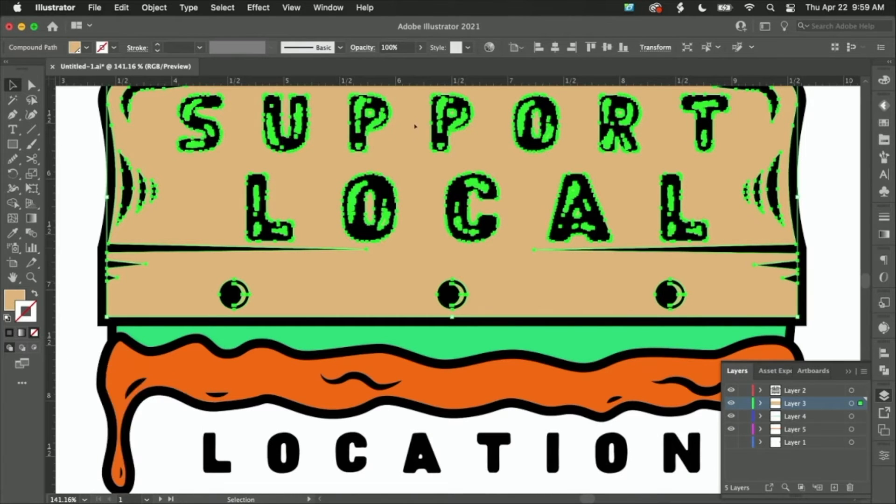
{"action": "key", "text": "super+shift+a"}
{"action": "left_click", "coordinate": [281, 141]}
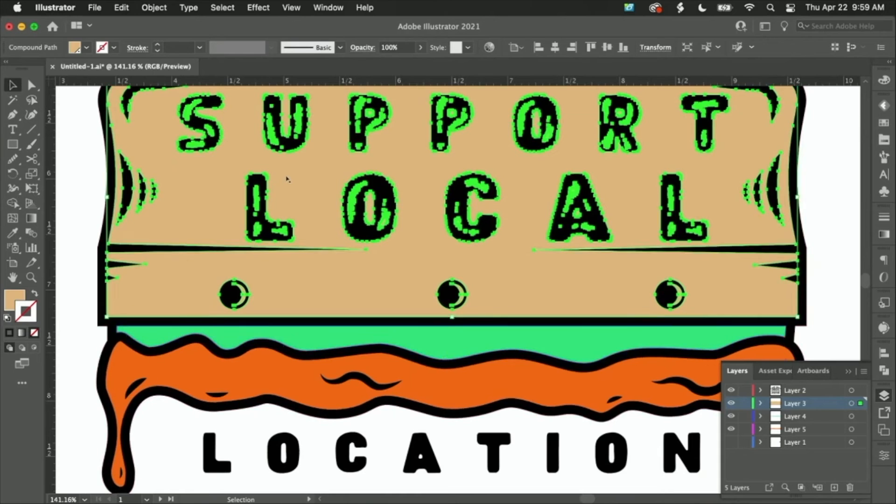
- Select the orange dripping ink shape to check its object type, and clear the selection
{"action": "key", "text": "alt+super+["}
{"action": "key", "text": "alt+super+["}
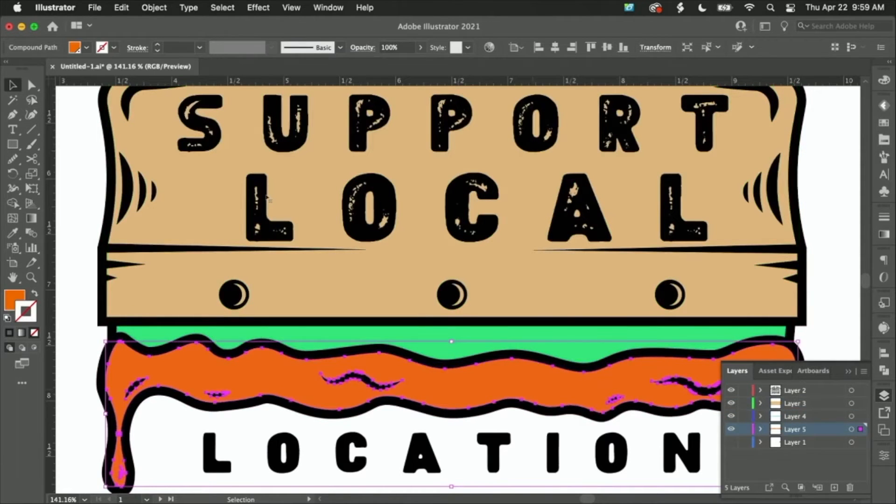
{"action": "key", "text": "alt+super+["}
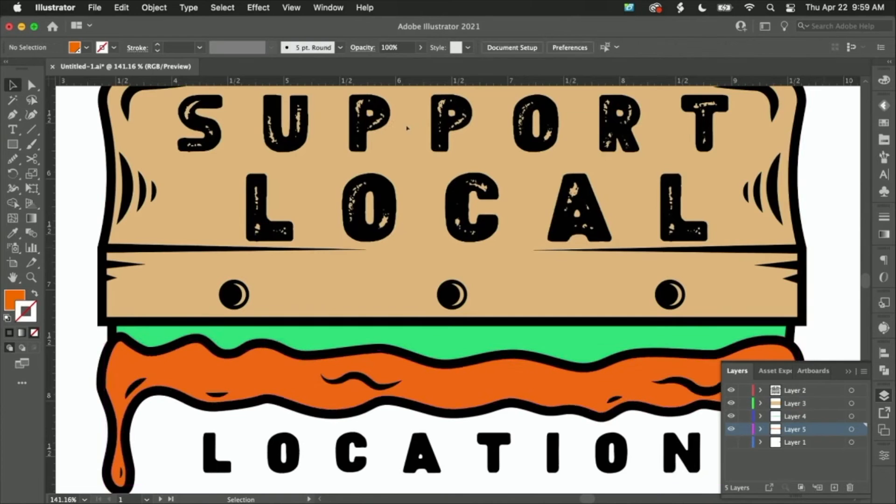
- Ungroup the black artwork on Layer 2, combine all its pieces into one compound path, and deselect it
{"action": "key", "text": "alt+super+["}
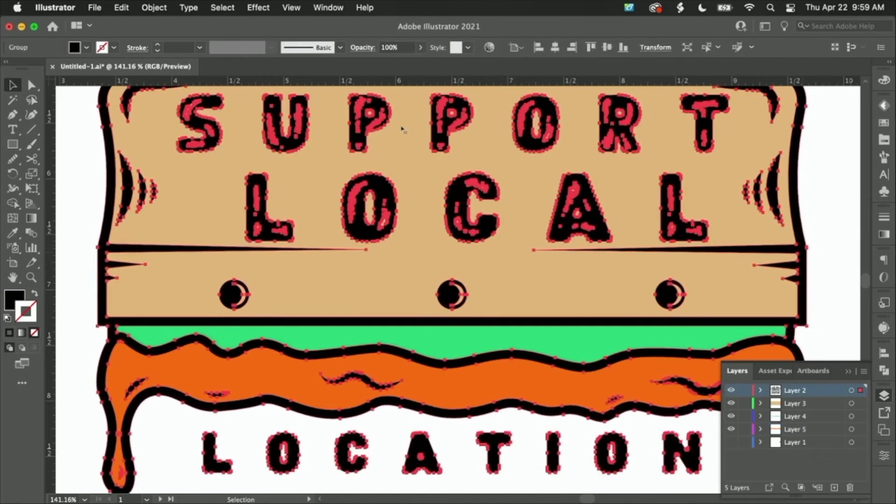
{"action": "right_click", "coordinate": [803, 255]}
{"action": "left_click", "coordinate": [744, 368]}
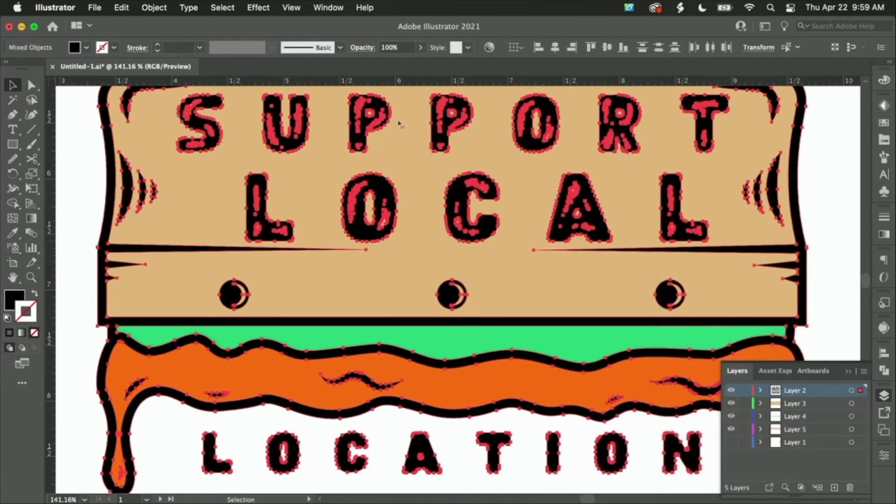
{"action": "key", "text": "super+8"}
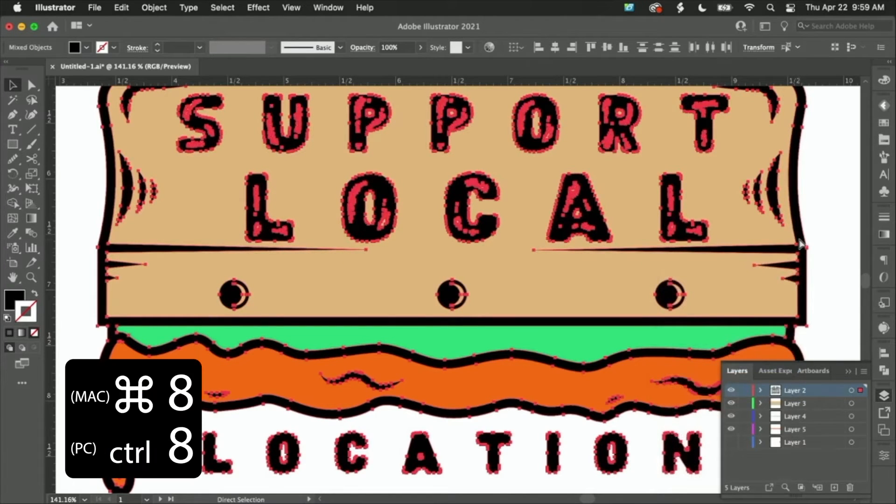
{"action": "key", "text": "super+shift+a"}
- Check whether the lettering and outlines of the black artwork select together as one object, and clear the selection
{"action": "left_click", "coordinate": [252, 222]}
{"action": "key", "text": "super+shift+a"}
{"action": "scroll", "coordinate": [528, 458], "scroll_direction": "down", "scroll_amount": 5}
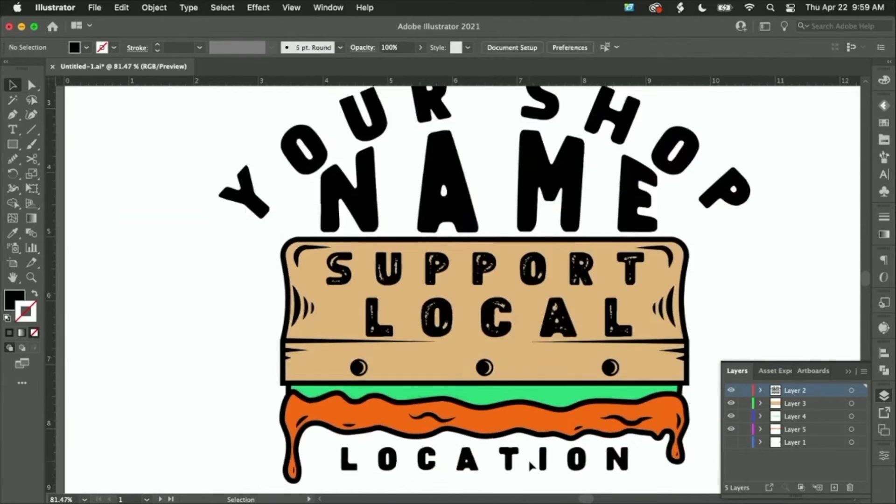
{"action": "scroll", "coordinate": [528, 458], "scroll_direction": "up", "scroll_amount": 3}
{"action": "key", "text": "super+a"}
{"action": "scroll", "coordinate": [527, 235], "scroll_direction": "down", "scroll_amount": 5}
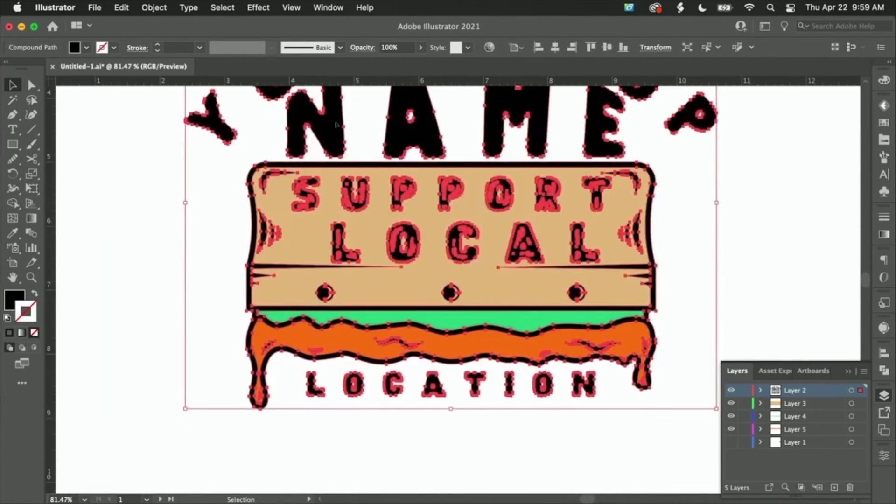
{"action": "key", "text": "super+shift+a"}
{"action": "scroll", "coordinate": [671, 242], "scroll_direction": "up", "scroll_amount": 3}
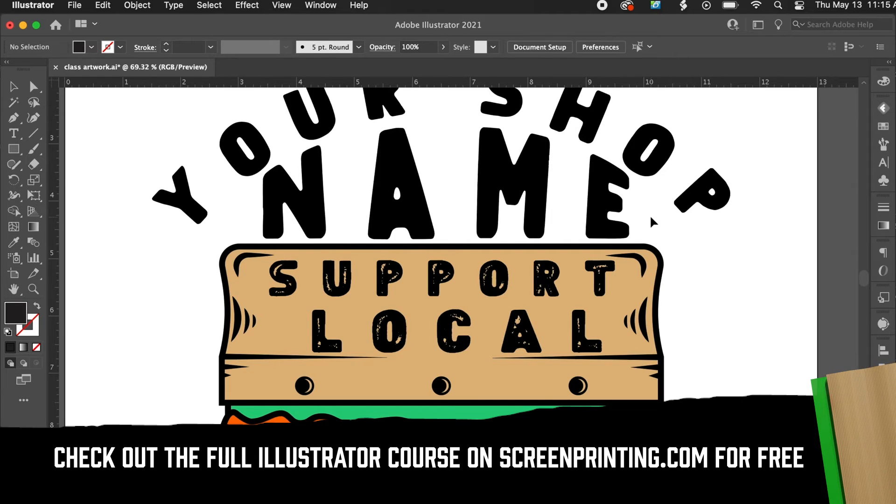
- In the class artwork file, try moving the whole black compound path, undo the move, and deselect it
{"action": "left_click", "coordinate": [599, 210]}
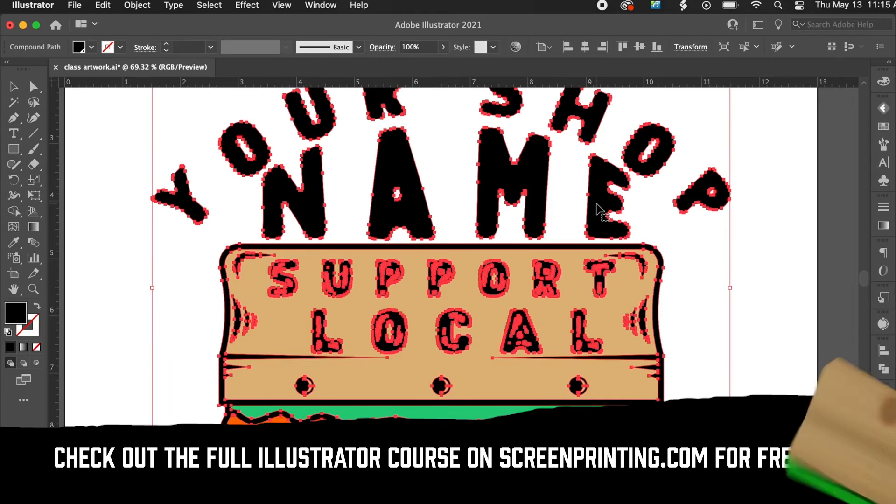
{"action": "left_click_drag", "start_coordinate": [599, 210], "coordinate": [570, 188]}
{"action": "key", "text": "super+z"}
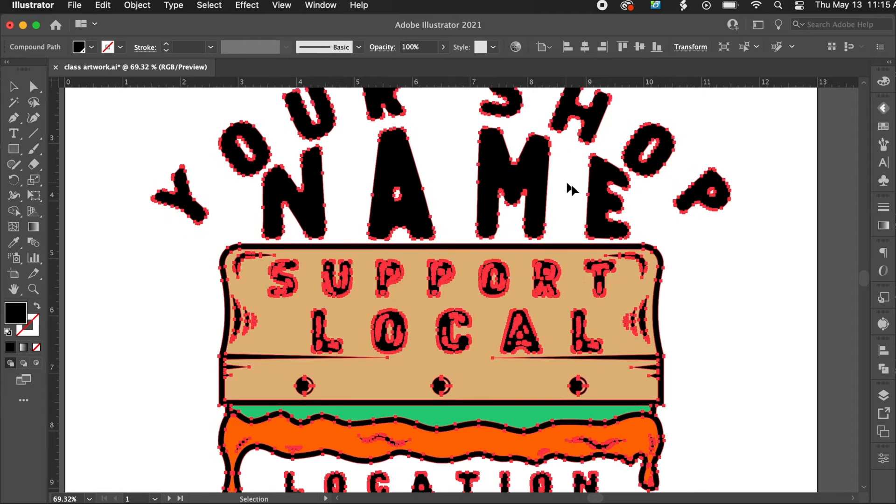
{"action": "left_click", "coordinate": [686, 265]}
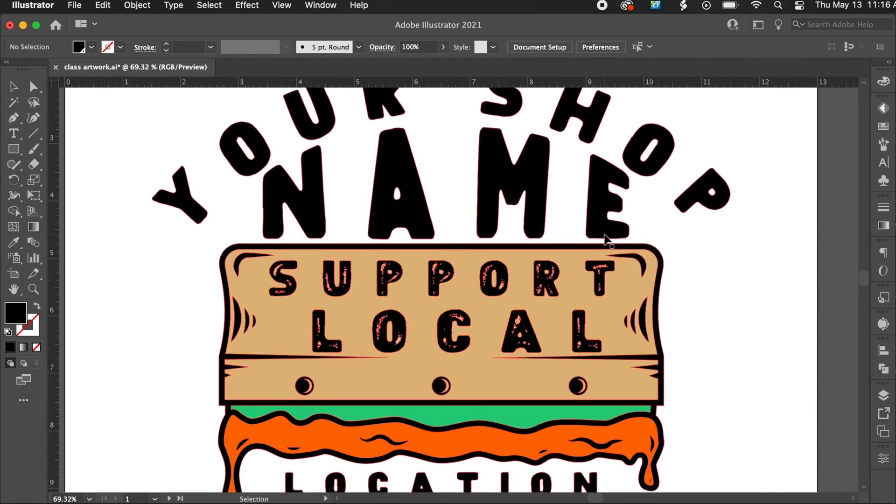
- Merge the black compound path with the Pathfinder Unite shape mode, and deselect it
{"action": "scroll", "coordinate": [605, 237], "scroll_direction": "up", "scroll_amount": 3}
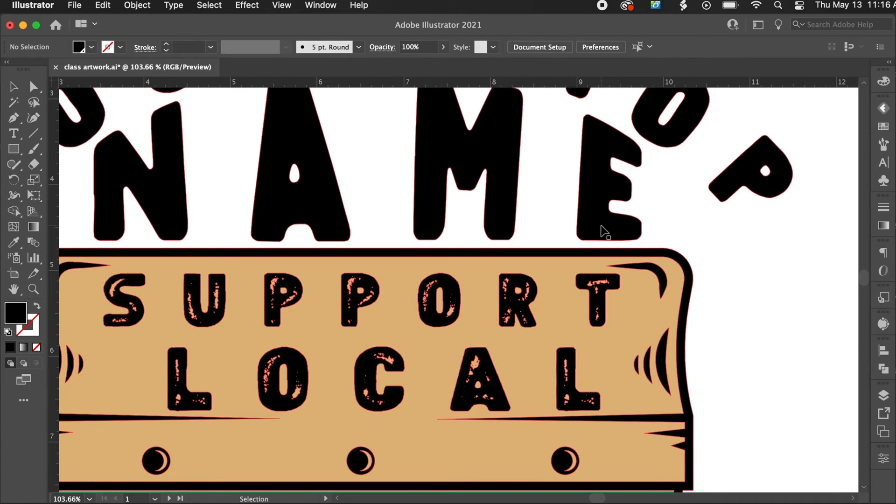
{"action": "left_click", "coordinate": [604, 231]}
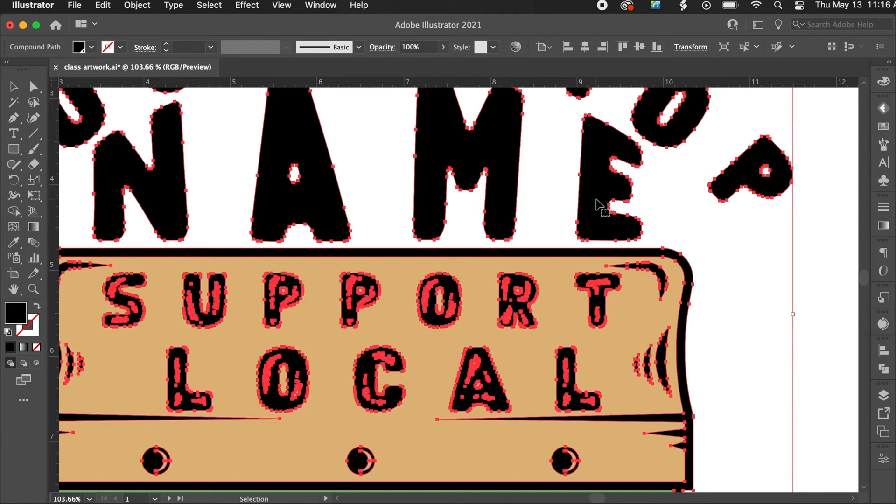
{"action": "left_click", "coordinate": [883, 371]}
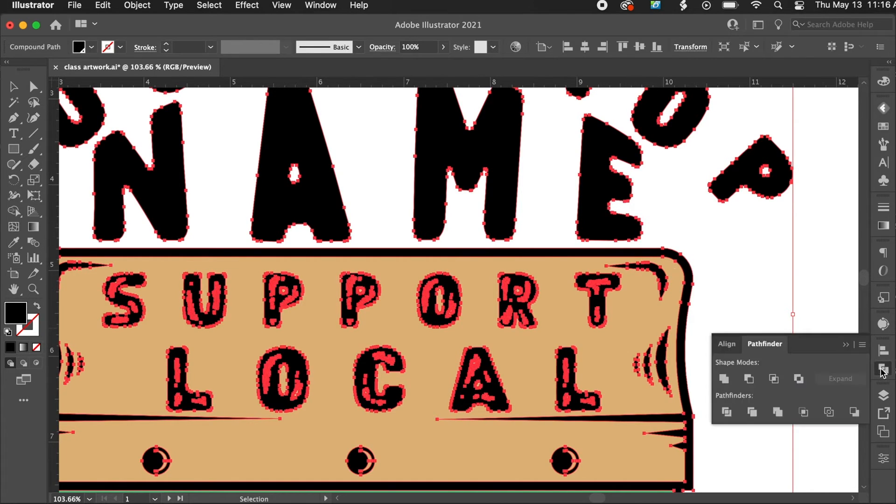
{"action": "left_click", "coordinate": [725, 378]}
{"action": "left_click", "coordinate": [382, 179]}
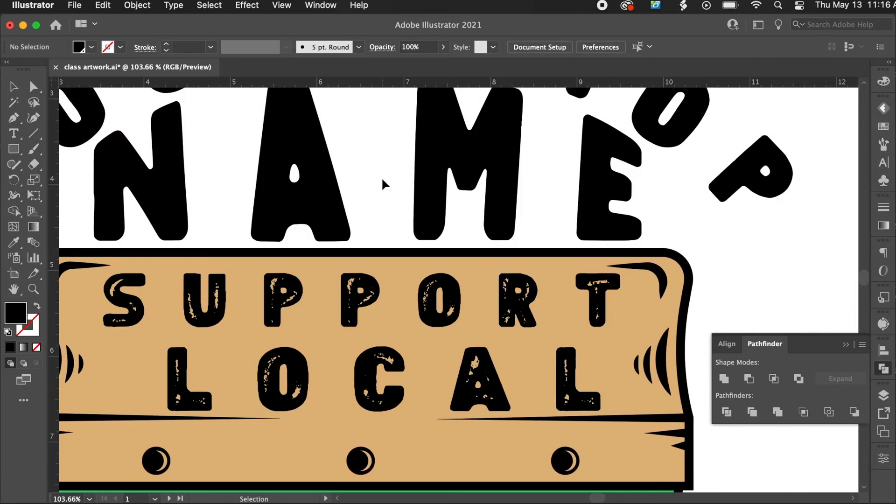
- Ungroup the united black artwork into separate shapes, and clear the selection
{"action": "left_click", "coordinate": [441, 181]}
{"action": "right_click", "coordinate": [439, 180]}
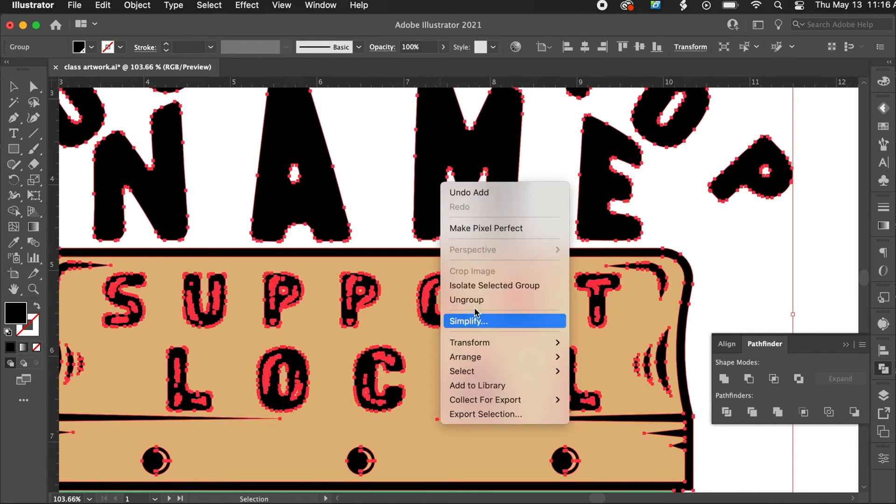
{"action": "left_click", "coordinate": [486, 298]}
{"action": "left_click", "coordinate": [650, 232]}
- Try moving the letter E of NAME and the black board outline individually, undoing each move, and deselect everything
{"action": "left_click_drag", "start_coordinate": [596, 201], "coordinate": [658, 202]}
{"action": "key", "text": "cmd+z"}
{"action": "left_click_drag", "start_coordinate": [676, 262], "coordinate": [728, 240]}
{"action": "key", "text": "super+z"}
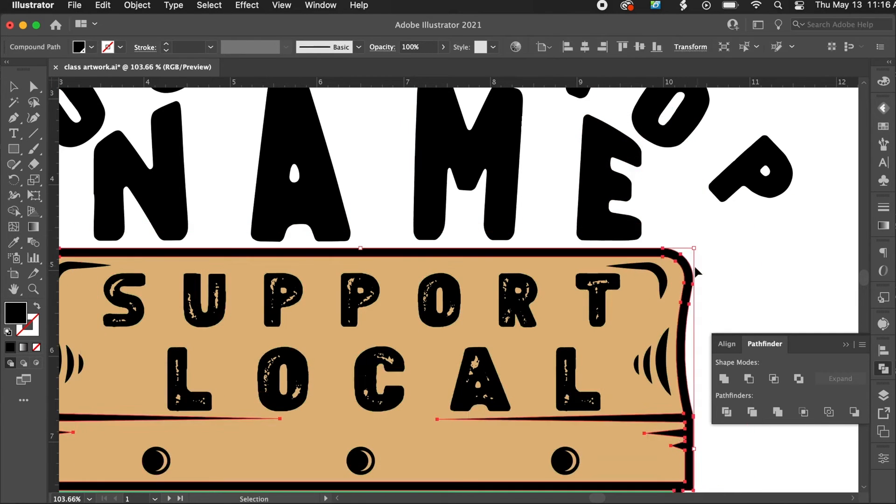
{"action": "left_click", "coordinate": [670, 200]}
{"action": "scroll", "coordinate": [671, 200], "scroll_direction": "down", "scroll_amount": 5}
{"action": "scroll", "coordinate": [670, 201], "scroll_direction": "left", "scroll_amount": 2}
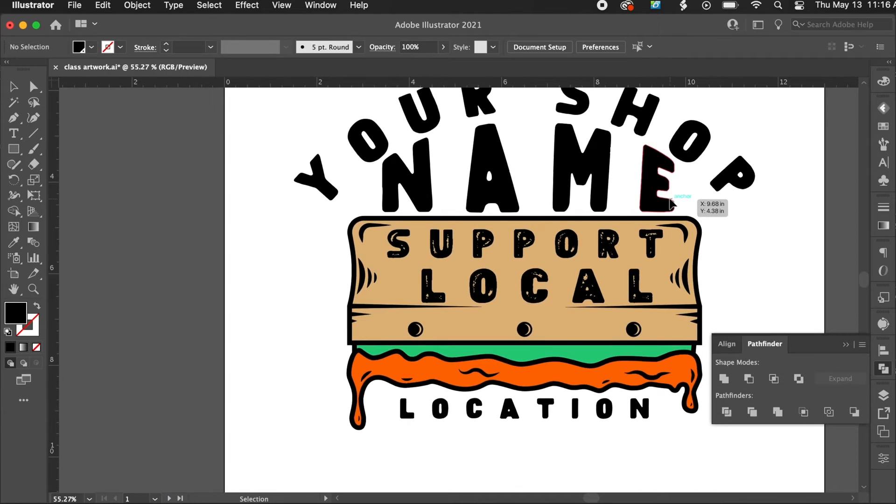
{"action": "scroll", "coordinate": [670, 201], "scroll_direction": "up", "scroll_amount": 1}
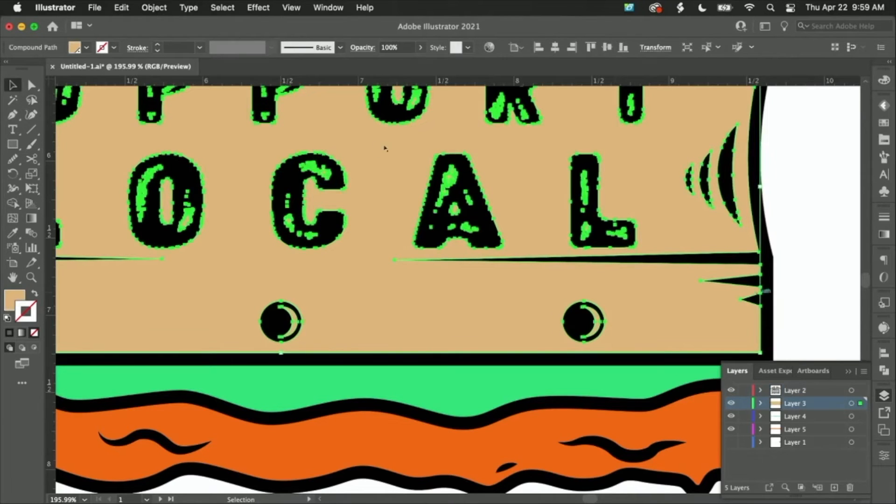
- Add a 1 pt stroke to the tan board compound path on Layer 3
{"action": "left_click", "coordinate": [884, 217]}
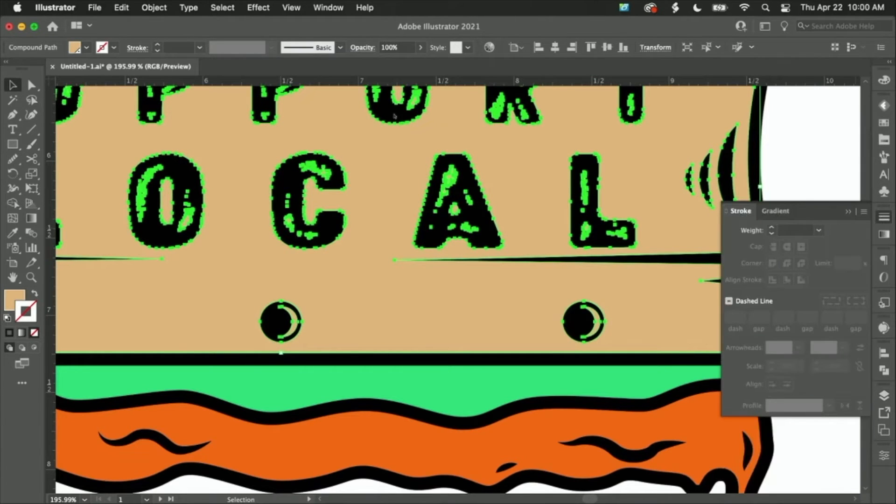
{"action": "left_click", "coordinate": [772, 228]}
{"action": "left_click", "coordinate": [771, 228]}
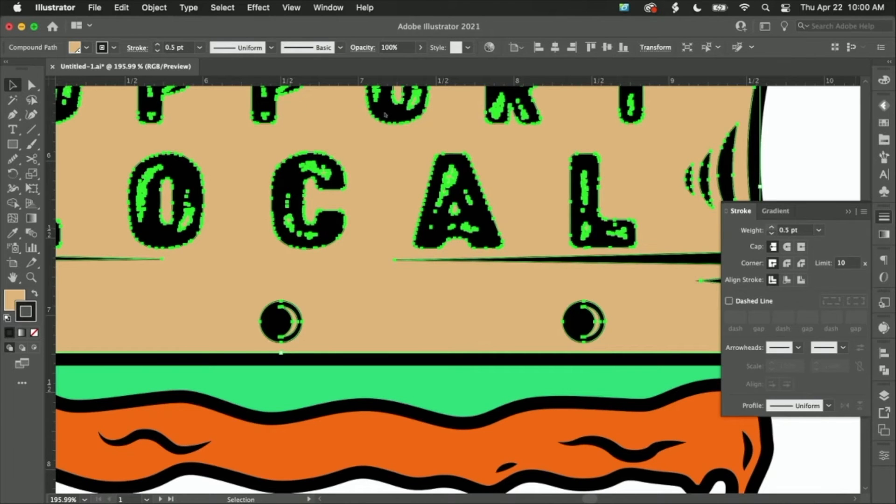
{"action": "left_click", "coordinate": [772, 228]}
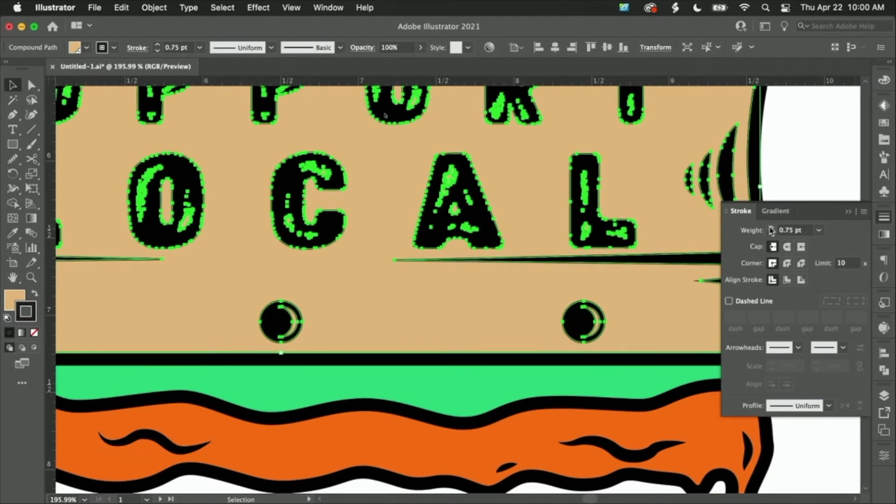
{"action": "left_click", "coordinate": [771, 228]}
{"action": "left_click", "coordinate": [772, 232]}
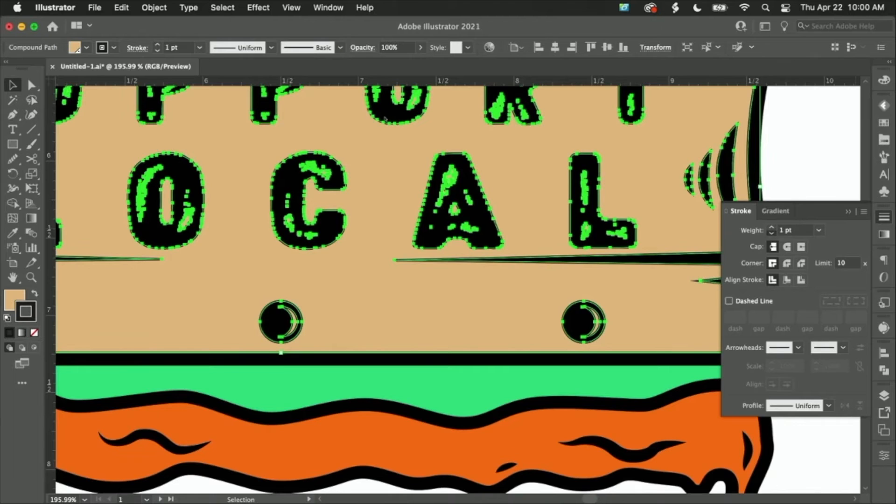
- Set the tan board's stroke weight to 0.5 pt and colour the stroke with the tan swatch
{"action": "left_click", "coordinate": [772, 232]}
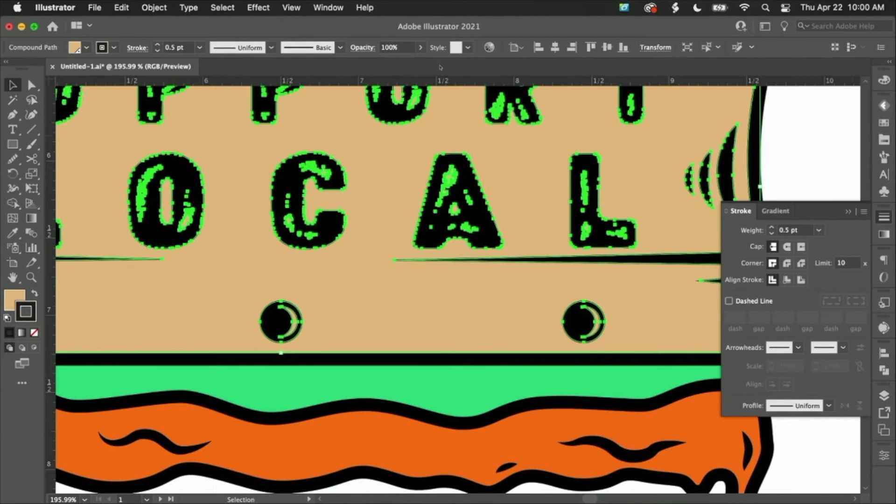
{"action": "left_click", "coordinate": [884, 139]}
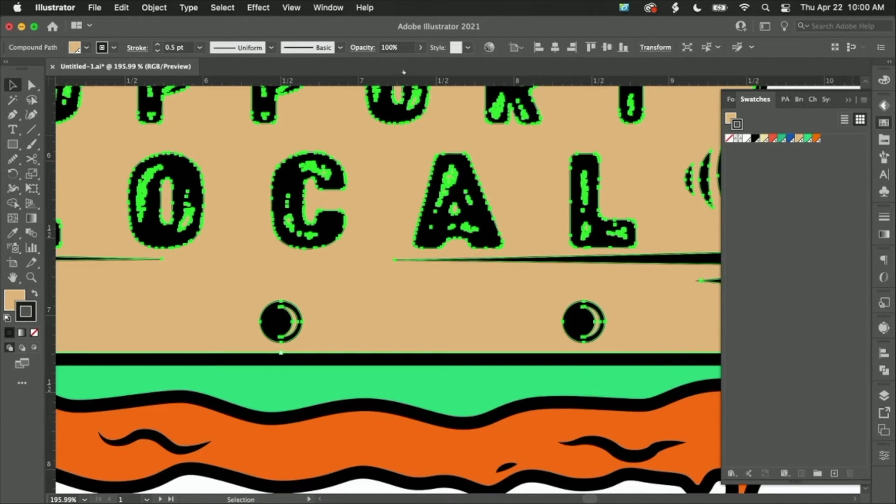
{"action": "left_click", "coordinate": [799, 139]}
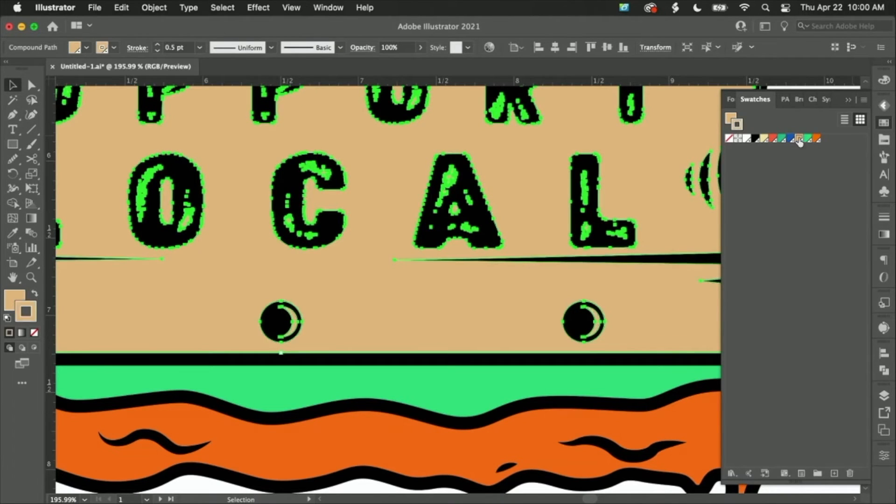
{"action": "scroll", "coordinate": [266, 152], "scroll_direction": "up", "scroll_amount": 3}
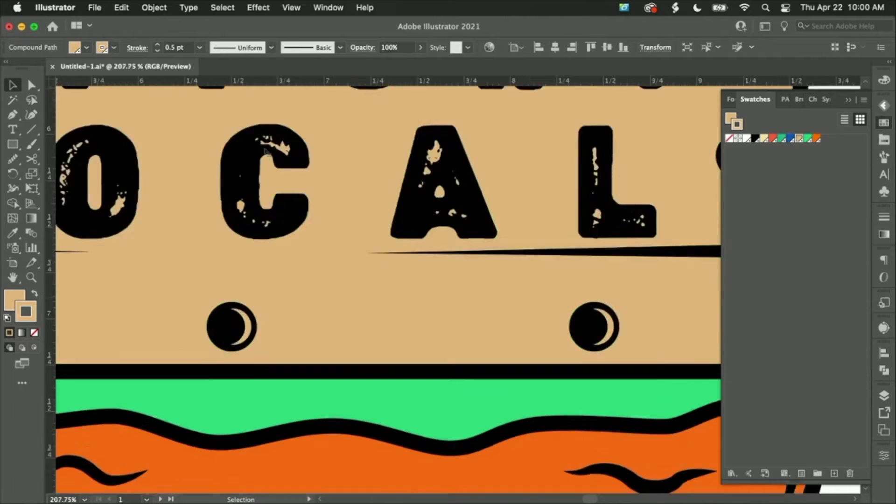
{"action": "scroll", "coordinate": [264, 146], "scroll_direction": "up", "scroll_amount": 5}
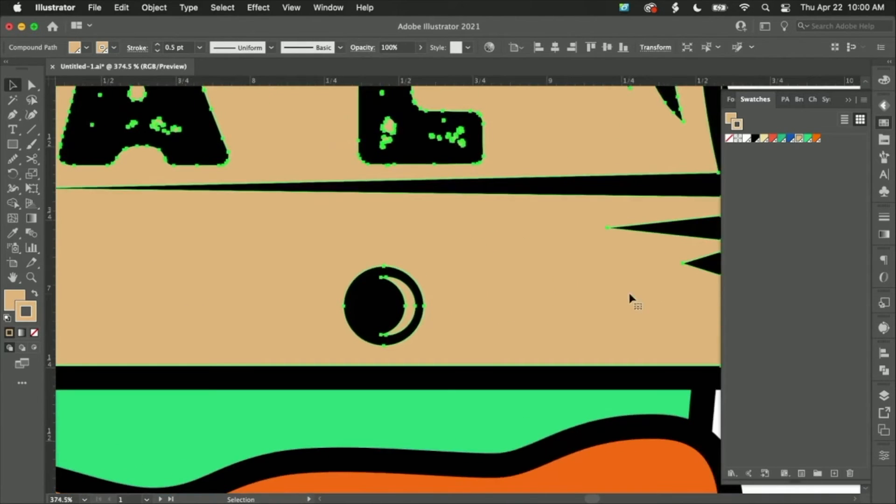
{"action": "scroll", "coordinate": [629, 295], "scroll_direction": "down", "scroll_amount": 2}
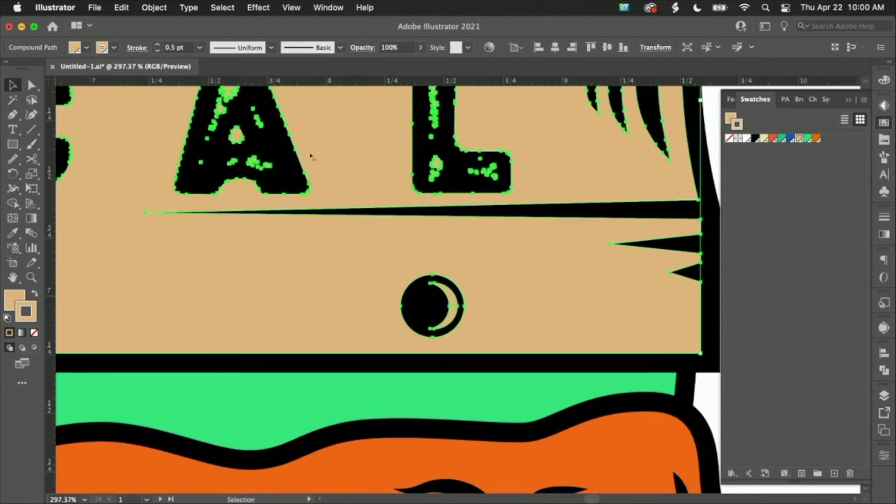
- Hide the black artwork on Layer 2 and examine the tan stroke's spread around the board's edge and notches
{"action": "left_click", "coordinate": [443, 65]}
{"action": "key", "text": "F7"}
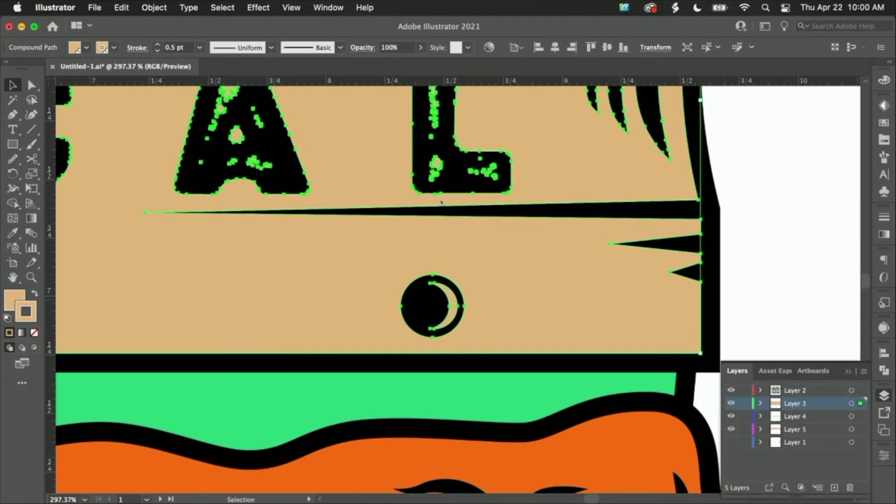
{"action": "left_click", "coordinate": [731, 390]}
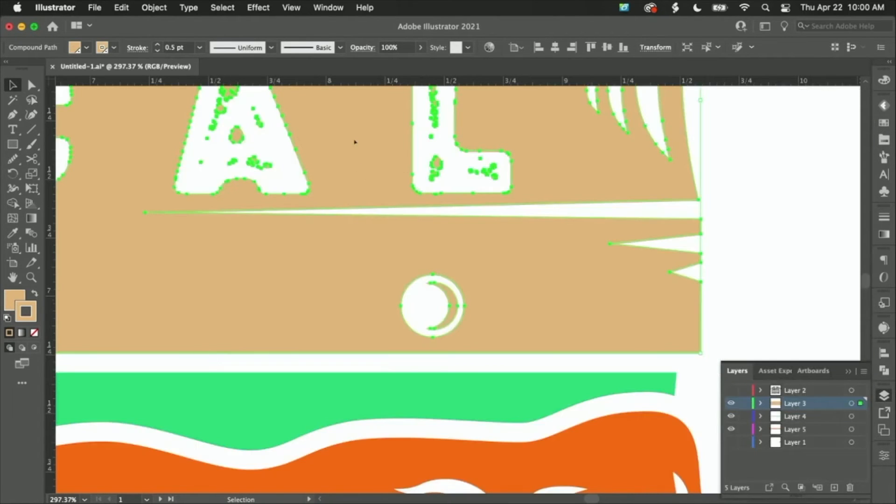
{"action": "scroll", "coordinate": [709, 282], "scroll_direction": "up", "scroll_amount": 4}
{"action": "scroll", "coordinate": [708, 282], "scroll_direction": "up", "scroll_amount": 5}
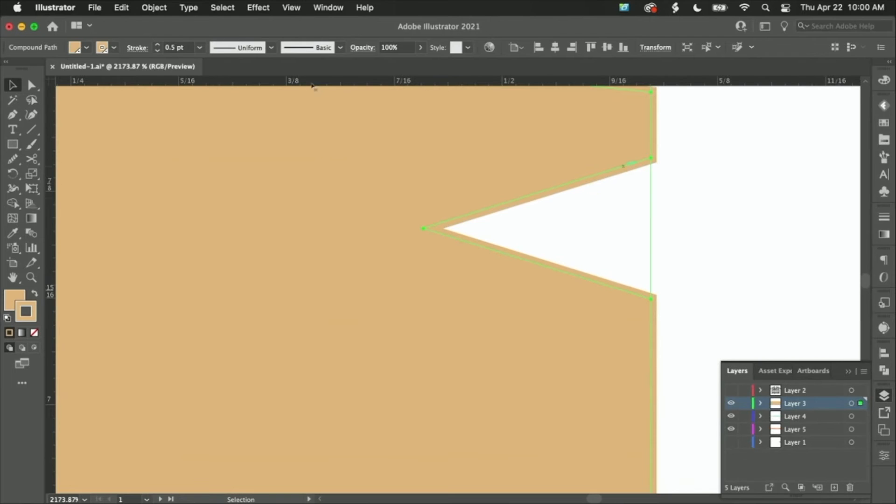
{"action": "scroll", "coordinate": [318, 120], "scroll_direction": "down", "scroll_amount": 3}
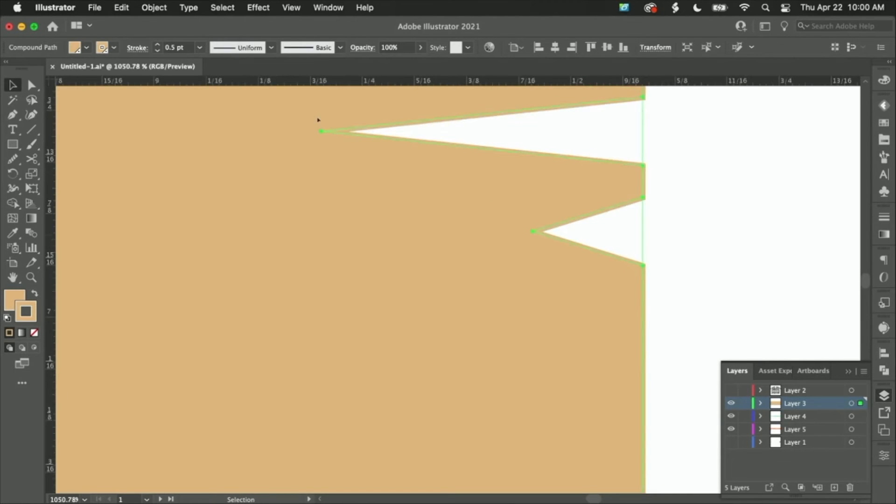
{"action": "scroll", "coordinate": [243, 93], "scroll_direction": "down", "scroll_amount": 3}
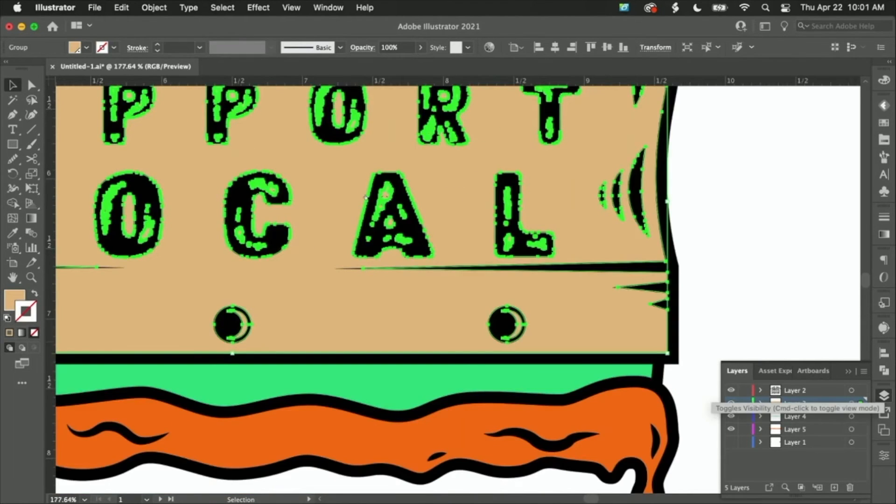
- Clear the selection and examine how far the tan board extends beneath the black outline around the notches
{"action": "key", "text": "shift+super+a"}
{"action": "scroll", "coordinate": [716, 303], "scroll_direction": "up", "scroll_amount": 5}
{"action": "scroll", "coordinate": [716, 303], "scroll_direction": "down", "scroll_amount": 1}
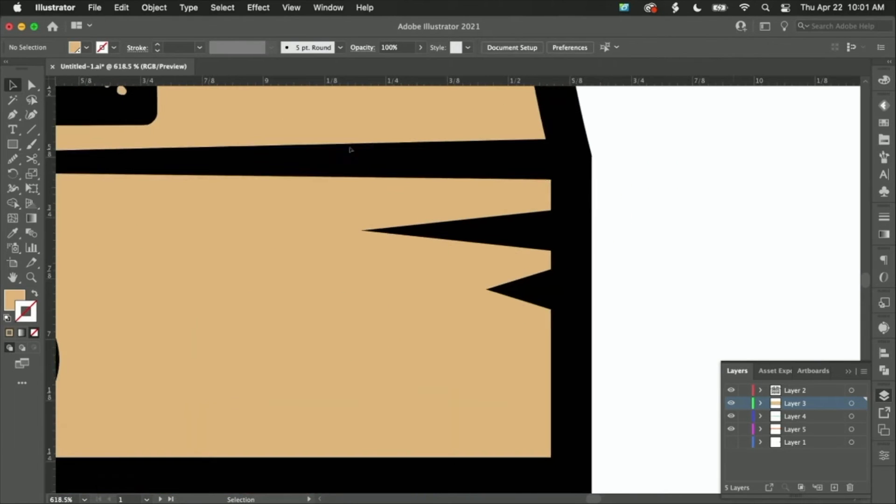
{"action": "scroll", "coordinate": [249, 176], "scroll_direction": "up", "scroll_amount": 4}
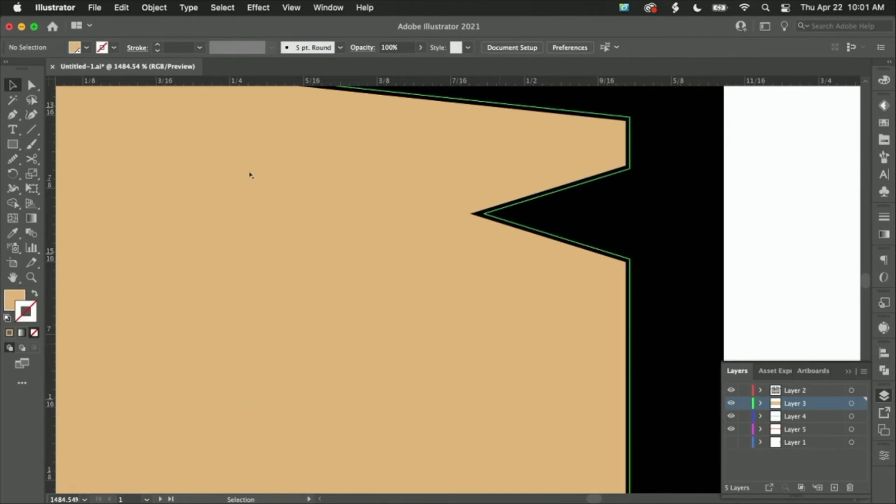
{"action": "scroll", "coordinate": [500, 350], "scroll_direction": "up", "scroll_amount": 2}
{"action": "scroll", "coordinate": [499, 350], "scroll_direction": "right", "scroll_amount": 2}
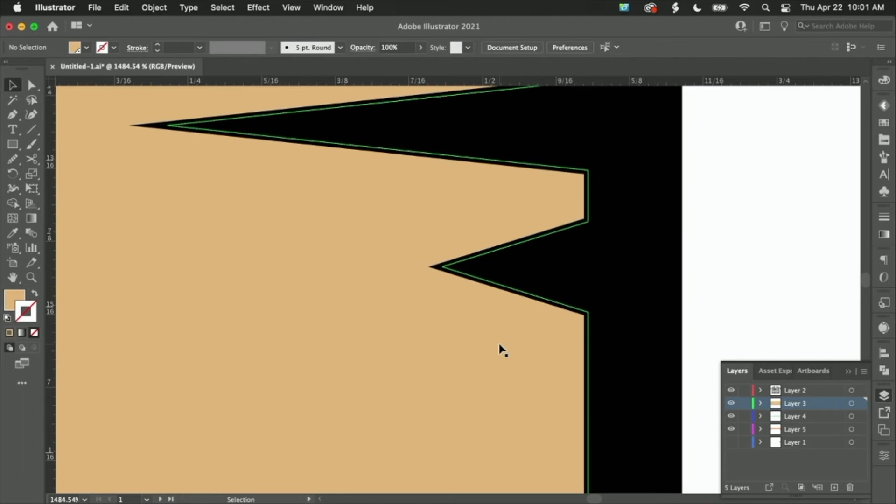
{"action": "scroll", "coordinate": [500, 350], "scroll_direction": "down", "scroll_amount": 5}
{"action": "scroll", "coordinate": [503, 351], "scroll_direction": "down", "scroll_amount": 3}
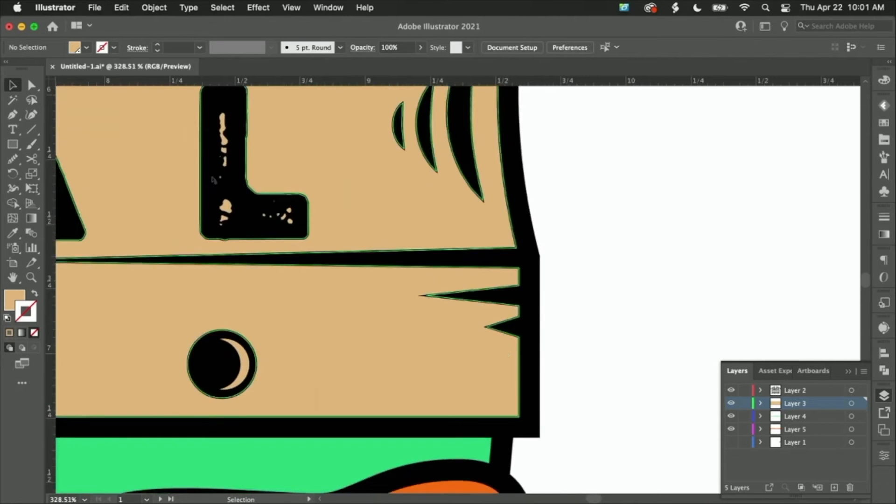
{"action": "scroll", "coordinate": [210, 183], "scroll_direction": "down", "scroll_amount": 3}
{"action": "scroll", "coordinate": [646, 282], "scroll_direction": "down", "scroll_amount": 2}
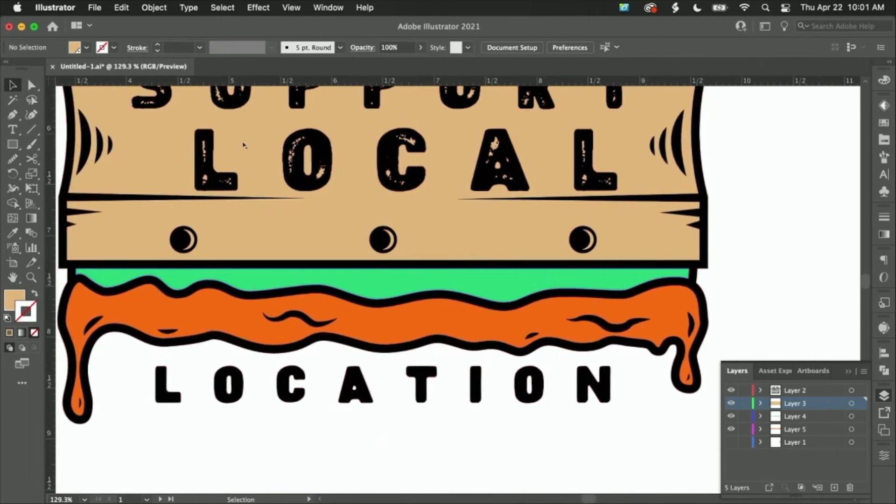
- Add a 0.5 pt stroke to the green squeegee strip on Layer 4
{"action": "left_click", "coordinate": [243, 145]}
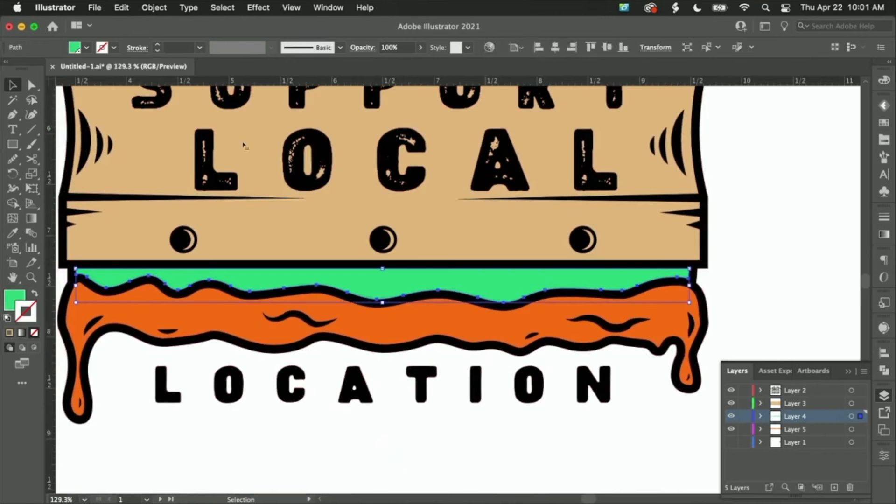
{"action": "scroll", "coordinate": [550, 291], "scroll_direction": "up", "scroll_amount": 4}
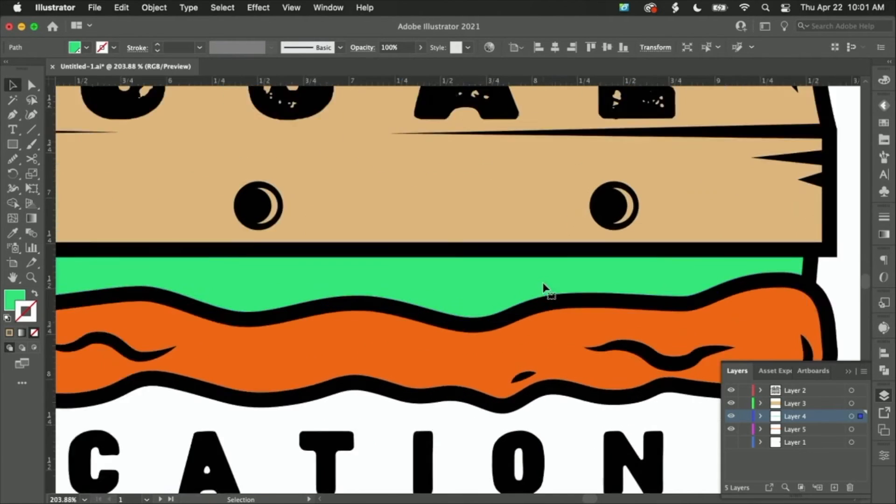
{"action": "left_click", "coordinate": [884, 217]}
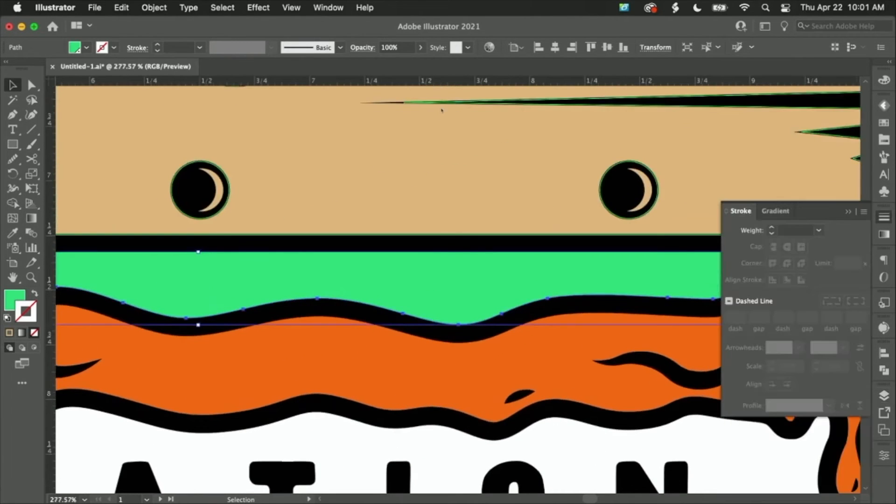
{"action": "scroll", "coordinate": [311, 132], "scroll_direction": "right", "scroll_amount": 5}
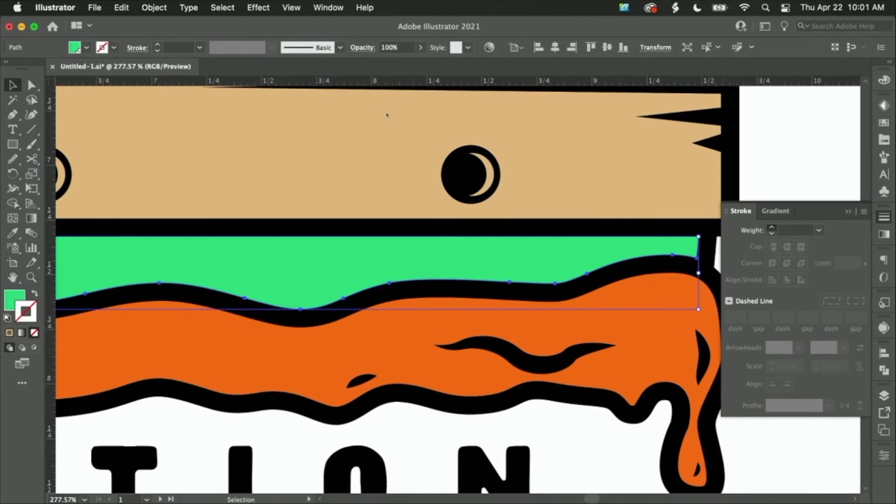
{"action": "left_click", "coordinate": [772, 228]}
{"action": "left_click", "coordinate": [771, 227]}
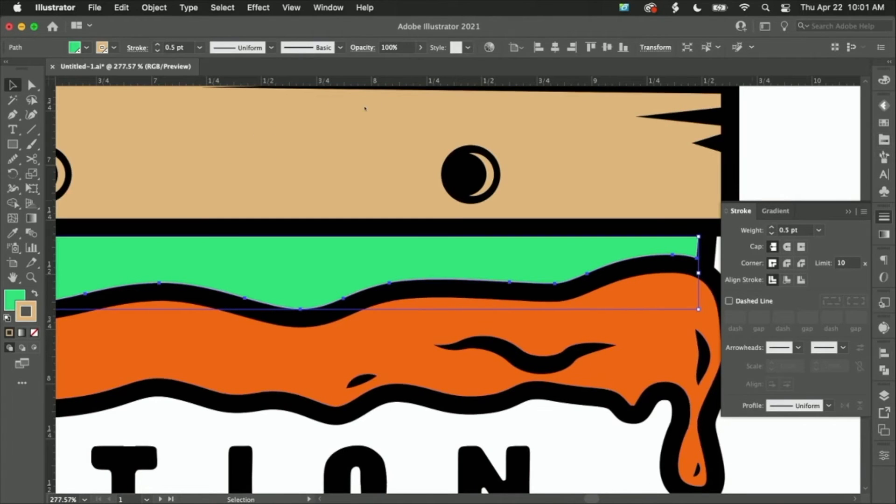
- Colour the green strip's stroke with the matching bright green swatch
{"action": "scroll", "coordinate": [677, 259], "scroll_direction": "up", "scroll_amount": 5}
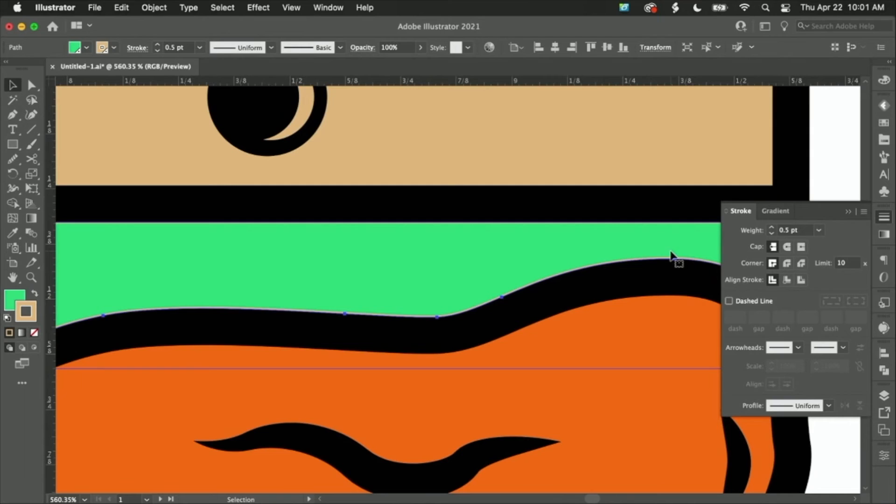
{"action": "left_click", "coordinate": [884, 123]}
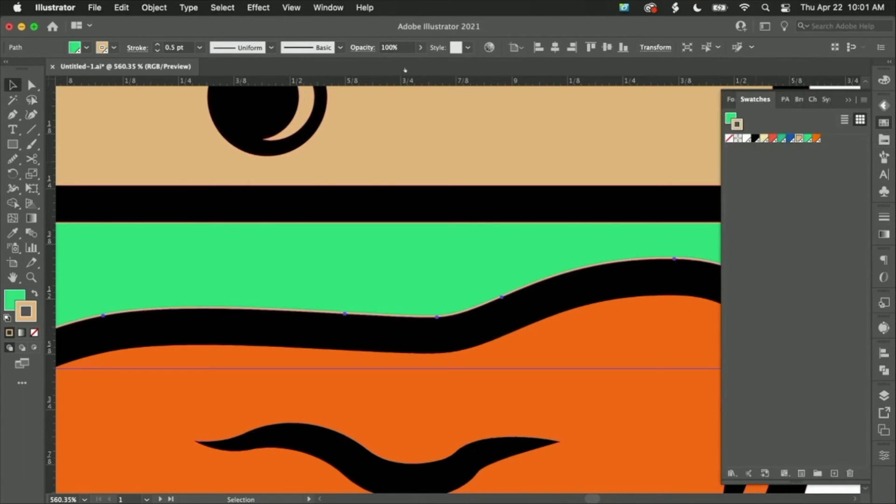
{"action": "left_click", "coordinate": [809, 138]}
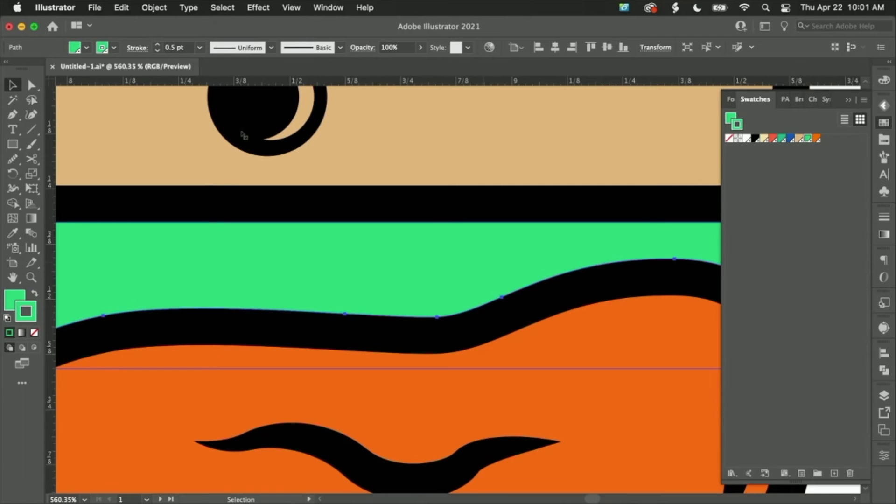
{"action": "scroll", "coordinate": [421, 141], "scroll_direction": "right", "scroll_amount": 5}
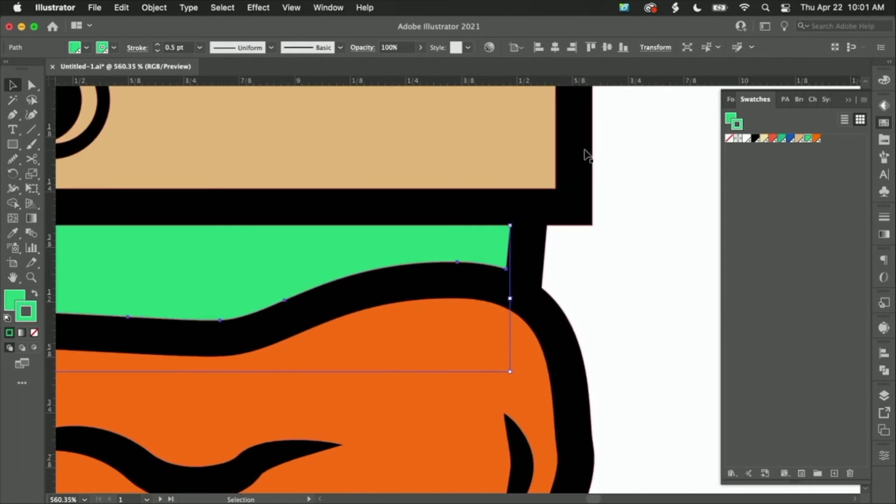
- Add a 0.5 pt stroke to the orange ink compound path and colour it with the orange swatch
{"action": "left_click", "coordinate": [586, 150]}
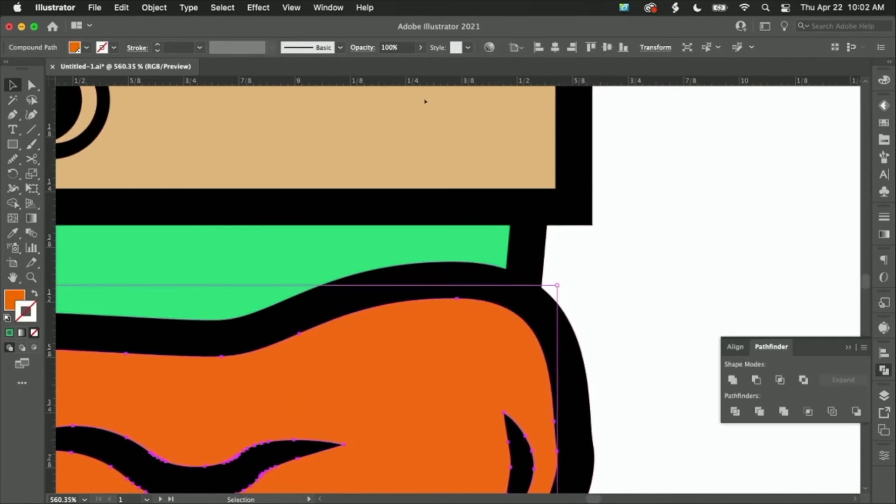
{"action": "key", "text": "super+F10"}
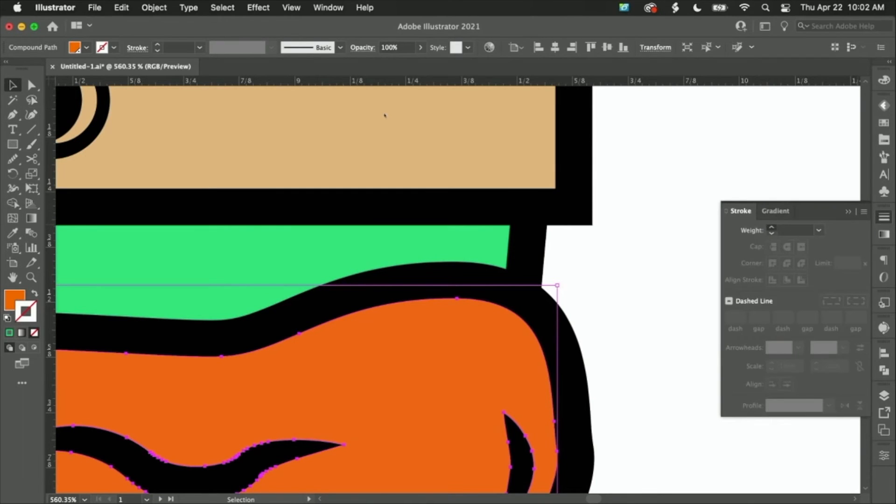
{"action": "left_click", "coordinate": [772, 227]}
{"action": "left_click", "coordinate": [772, 227]}
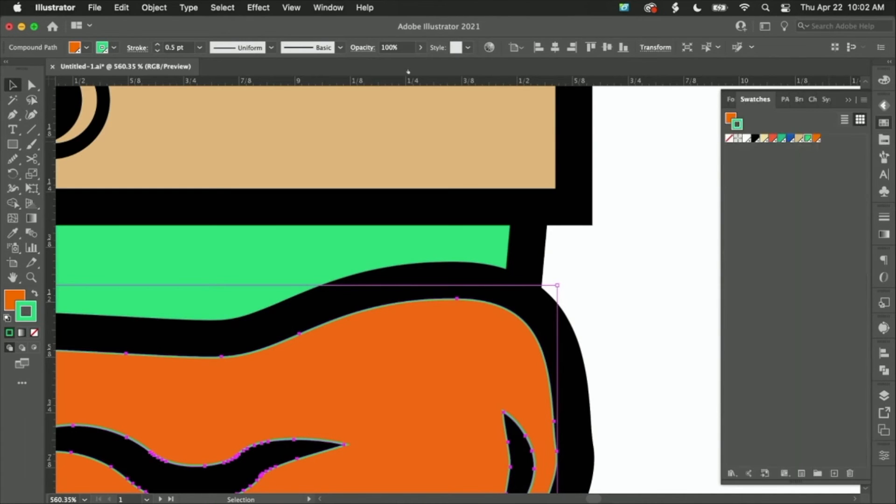
{"action": "left_click", "coordinate": [816, 138]}
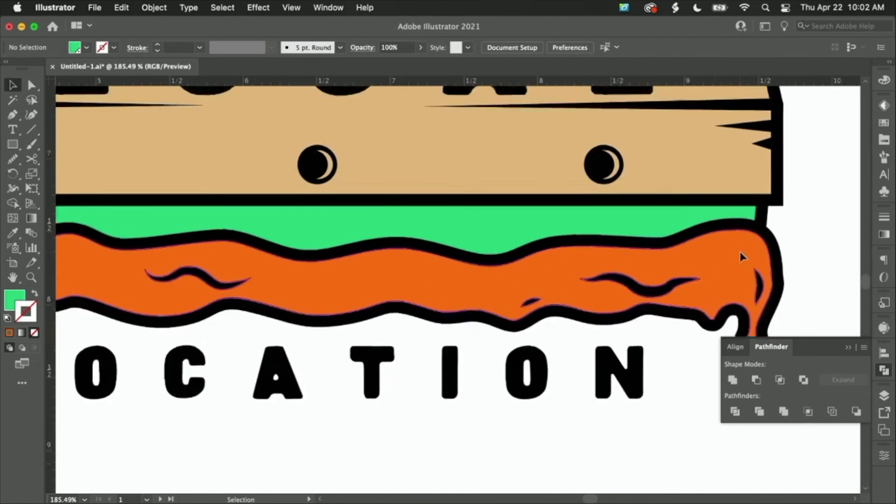
- Examine the overlap of the orange, green and tan shapes beneath the black linework, with the layer list shown
{"action": "scroll", "coordinate": [742, 257], "scroll_direction": "left", "scroll_amount": 2}
{"action": "scroll", "coordinate": [742, 257], "scroll_direction": "down", "scroll_amount": 1}
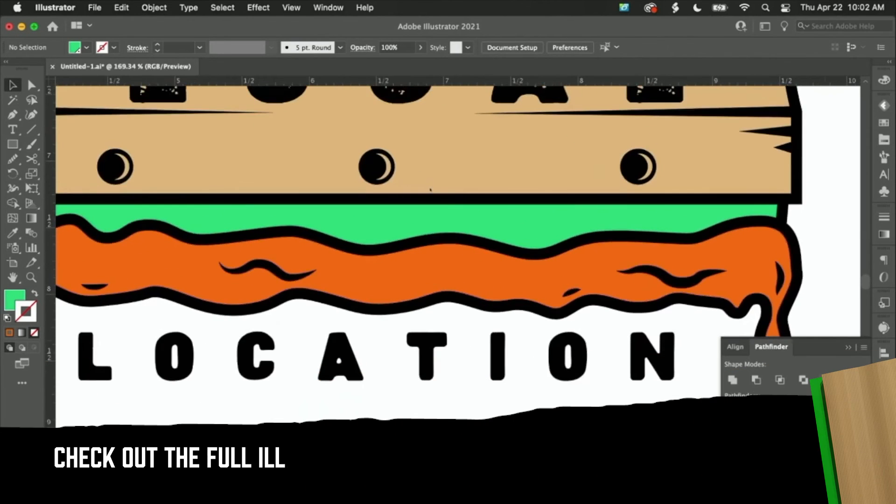
{"action": "key", "text": "F7"}
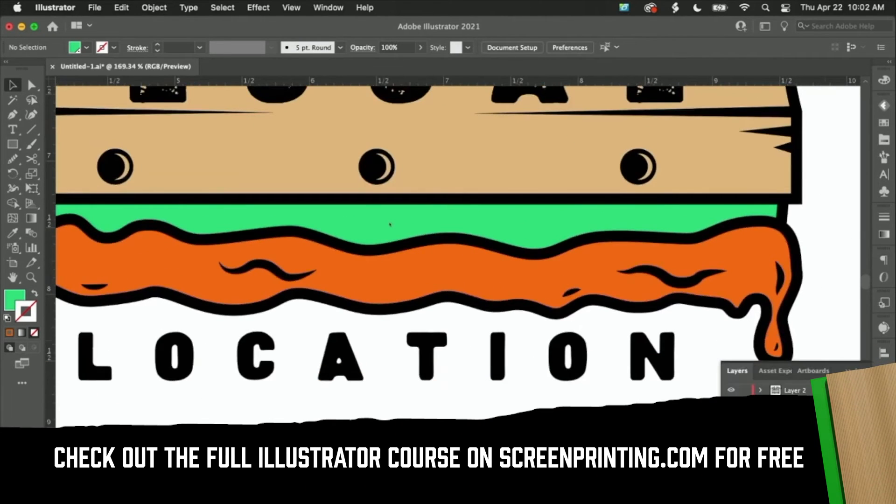
{"action": "scroll", "coordinate": [756, 276], "scroll_direction": "up", "scroll_amount": 6}
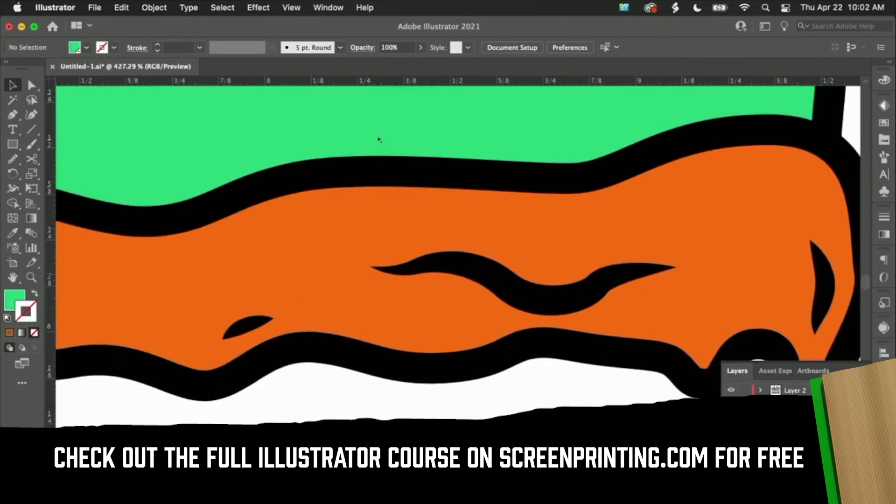
{"action": "scroll", "coordinate": [756, 276], "scroll_direction": "up", "scroll_amount": 3}
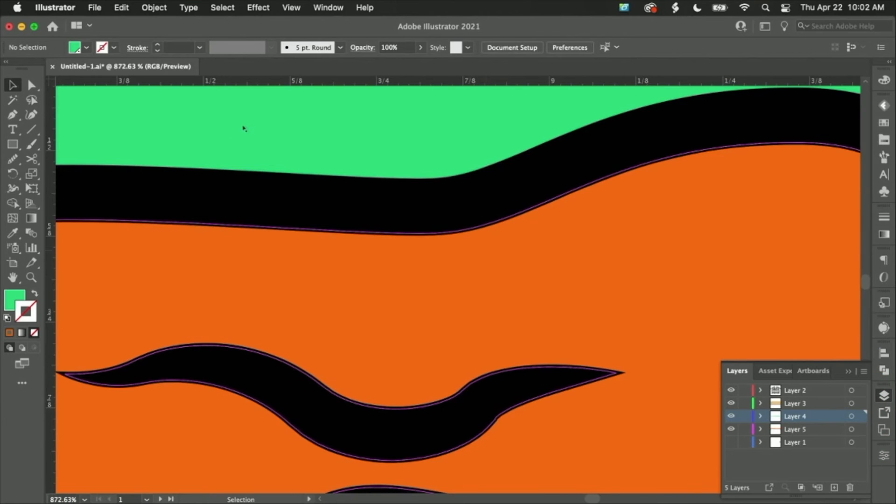
{"action": "scroll", "coordinate": [226, 143], "scroll_direction": "down", "scroll_amount": 1}
{"action": "scroll", "coordinate": [457, 289], "scroll_direction": "up", "scroll_amount": 5}
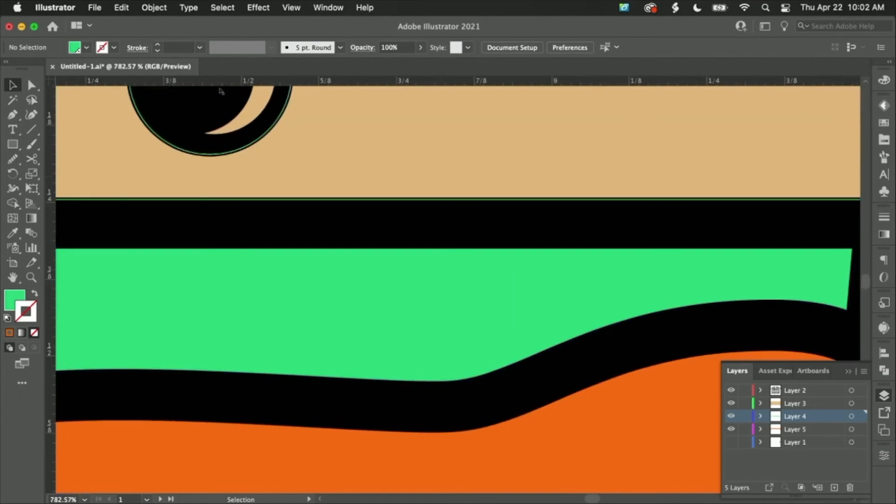
{"action": "scroll", "coordinate": [436, 187], "scroll_direction": "down", "scroll_amount": 10}
{"action": "scroll", "coordinate": [439, 186], "scroll_direction": "down", "scroll_amount": 3}
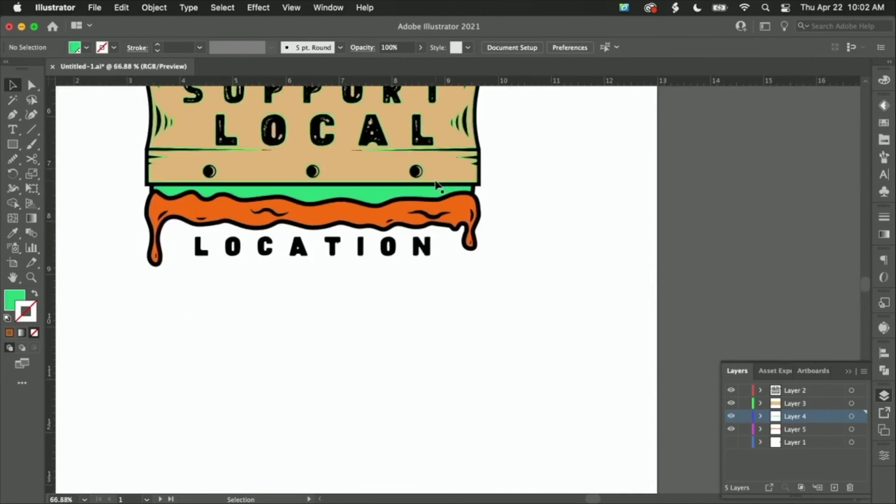
- Try a 0.5 pt orange stroke on the black compound path that holds the distressed SUPPORT LOCAL lettering
{"action": "scroll", "coordinate": [452, 314], "scroll_direction": "up", "scroll_amount": 8}
{"action": "scroll", "coordinate": [451, 314], "scroll_direction": "down", "scroll_amount": 5}
{"action": "scroll", "coordinate": [449, 313], "scroll_direction": "up", "scroll_amount": 5}
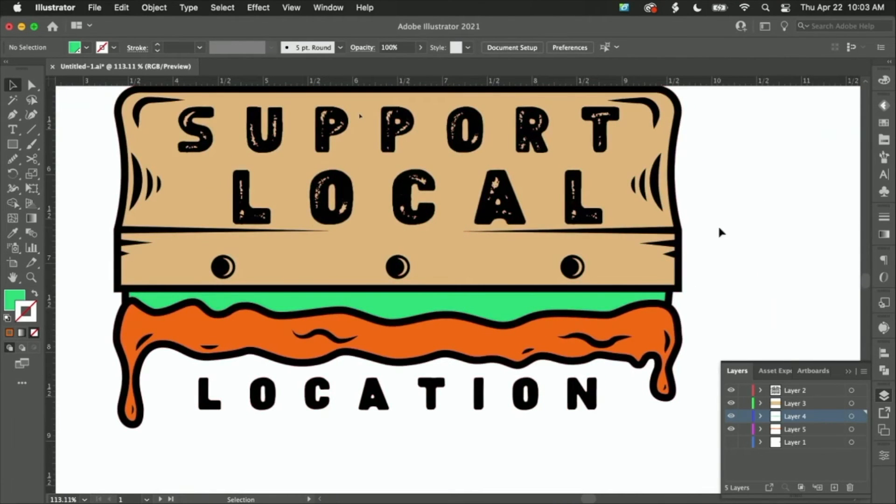
{"action": "scroll", "coordinate": [677, 187], "scroll_direction": "up", "scroll_amount": 4}
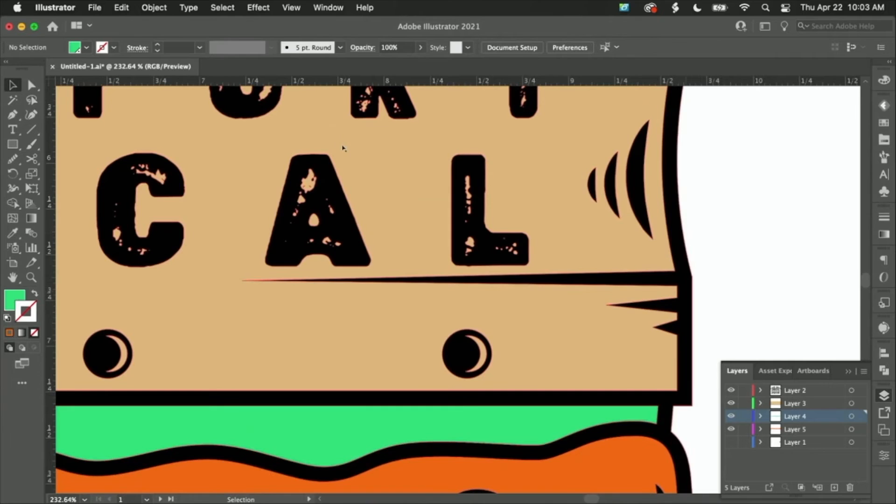
{"action": "scroll", "coordinate": [306, 189], "scroll_direction": "up", "scroll_amount": 5}
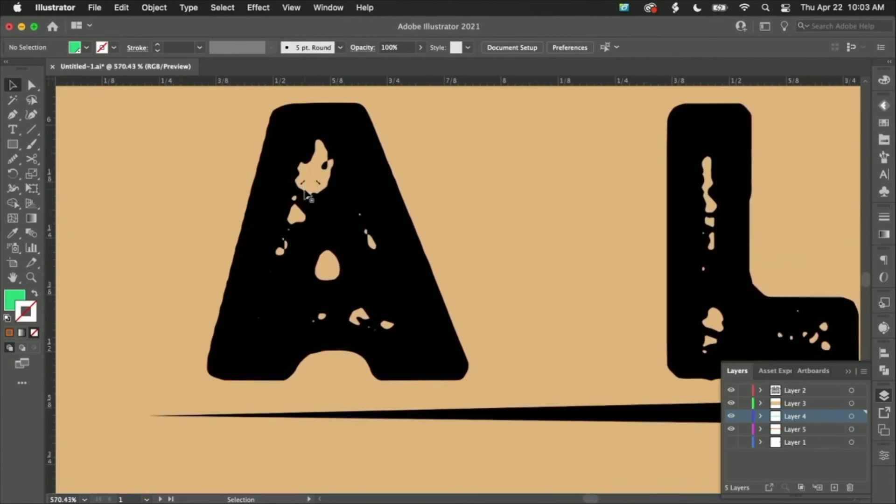
{"action": "key", "text": "super+a"}
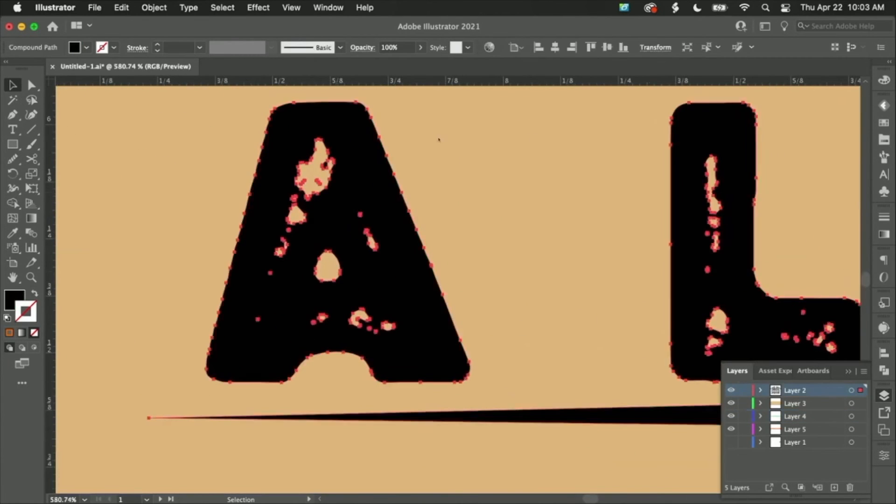
{"action": "key", "text": "super+F10"}
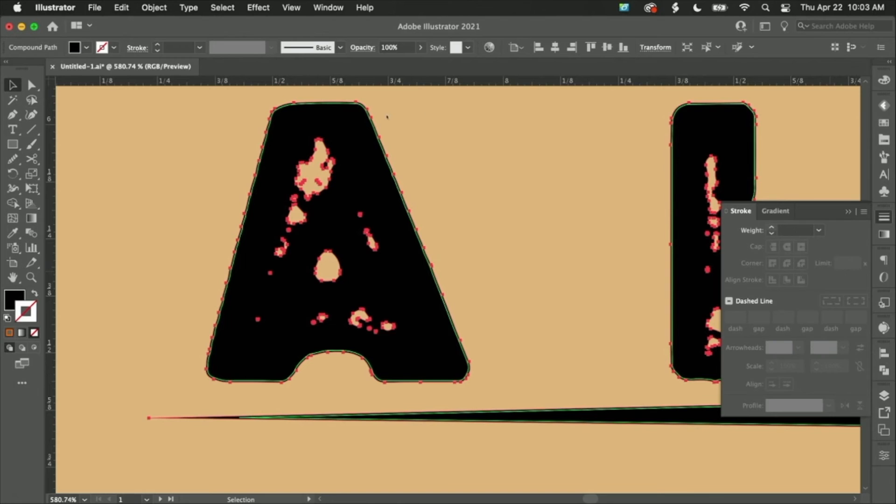
{"action": "left_click", "coordinate": [771, 227]}
{"action": "left_click", "coordinate": [771, 227]}
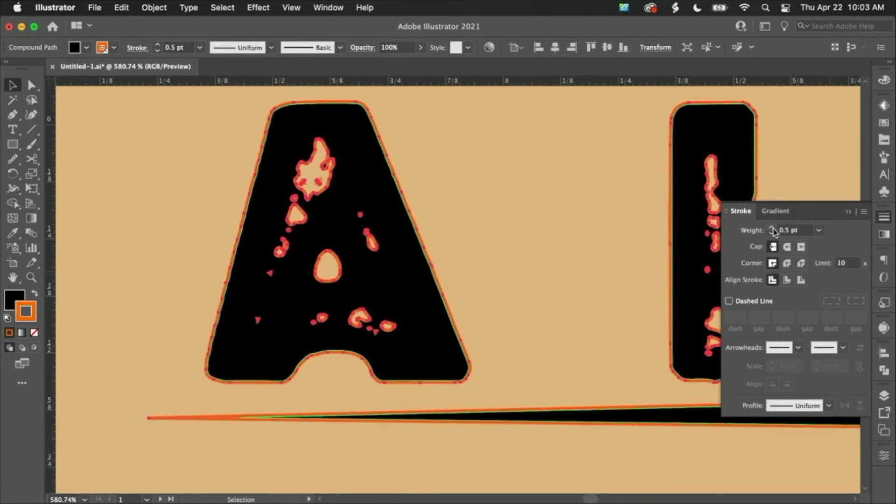
- Examine how the stroke affects the distressed texture inside the letter A of LOCAL and the thin wood-grain line
{"action": "left_click", "coordinate": [232, 134]}
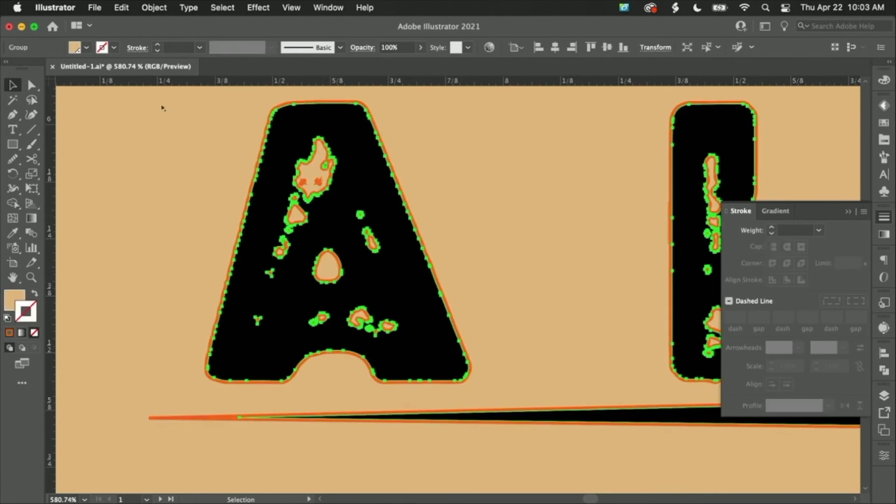
{"action": "left_click_drag", "start_coordinate": [592, 149], "coordinate": [402, 72]}
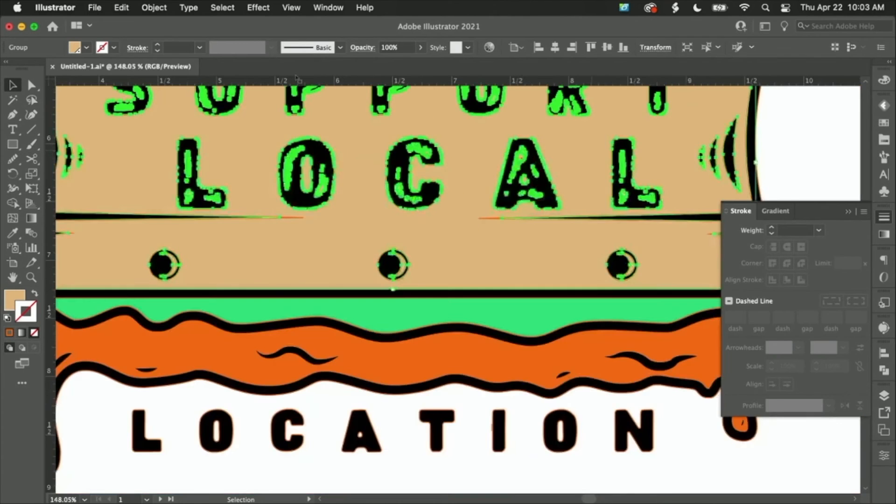
{"action": "key", "text": "super+shift+a"}
{"action": "scroll", "coordinate": [554, 171], "scroll_direction": "up", "scroll_amount": 10}
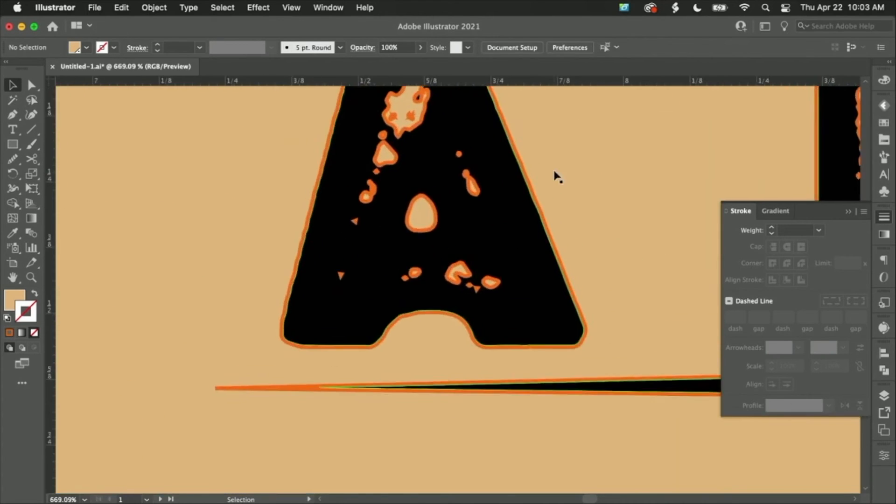
{"action": "scroll", "coordinate": [554, 171], "scroll_direction": "left", "scroll_amount": 3}
{"action": "scroll", "coordinate": [259, 90], "scroll_direction": "up", "scroll_amount": 5}
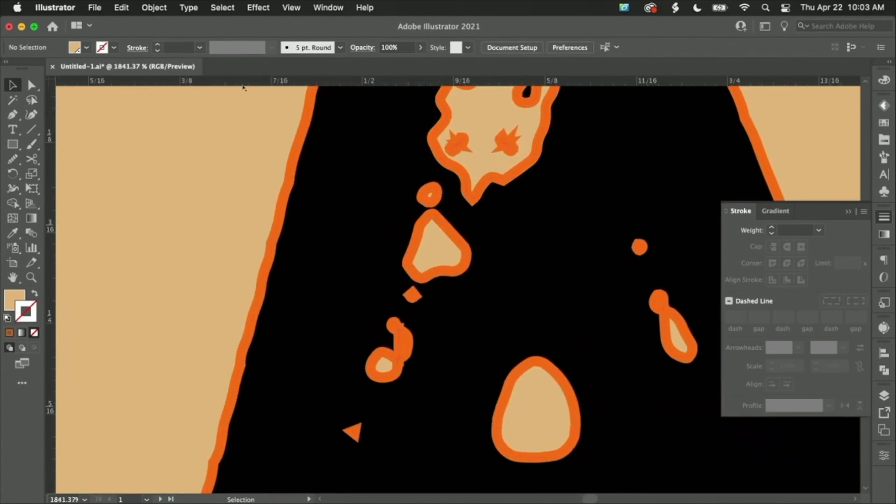
- Undo the orange stroke on the black compound path and deselect all artwork
{"action": "scroll", "coordinate": [212, 95], "scroll_direction": "down", "scroll_amount": 3}
{"action": "left_click", "coordinate": [301, 113]}
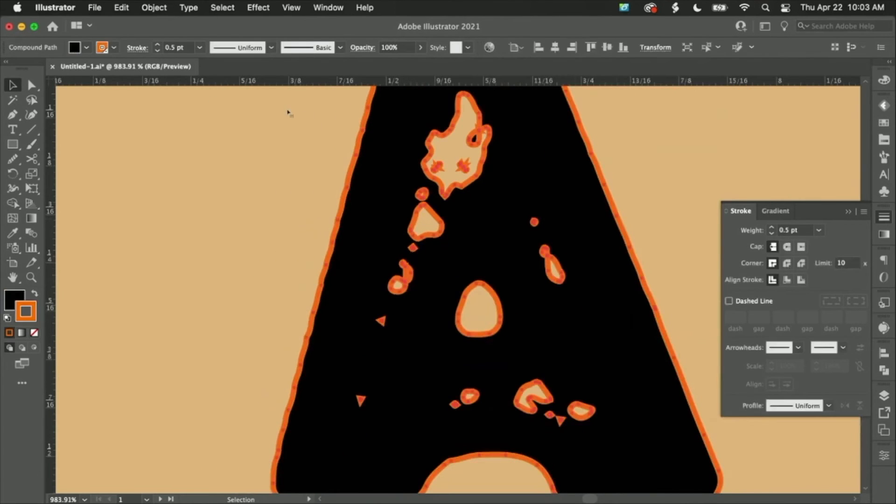
{"action": "key", "text": "super+z"}
{"action": "key", "text": "super+z"}
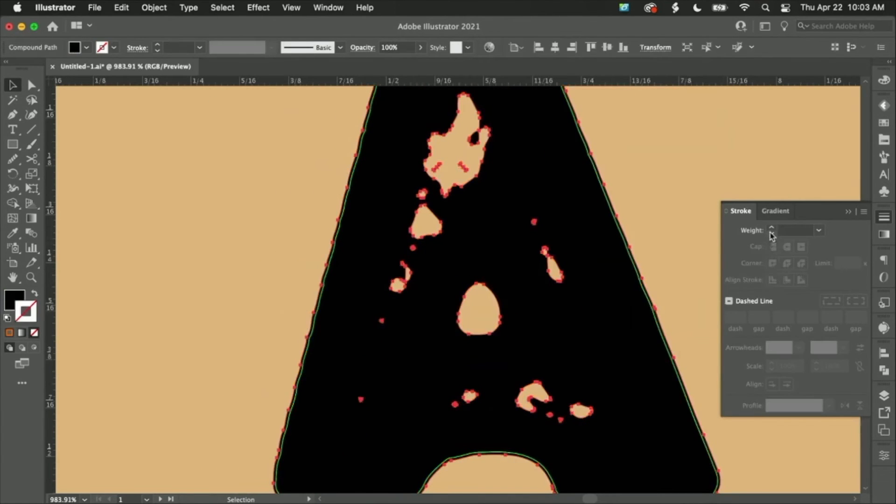
{"action": "left_click", "coordinate": [449, 155]}
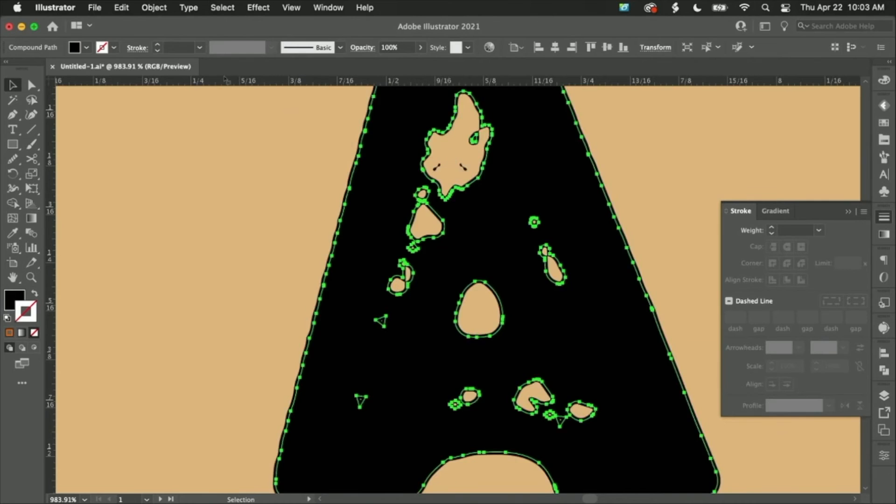
{"action": "scroll", "coordinate": [449, 155], "scroll_direction": "down", "scroll_amount": 5}
{"action": "scroll", "coordinate": [567, 154], "scroll_direction": "down", "scroll_amount": 5}
{"action": "key", "text": "shift+super+a"}
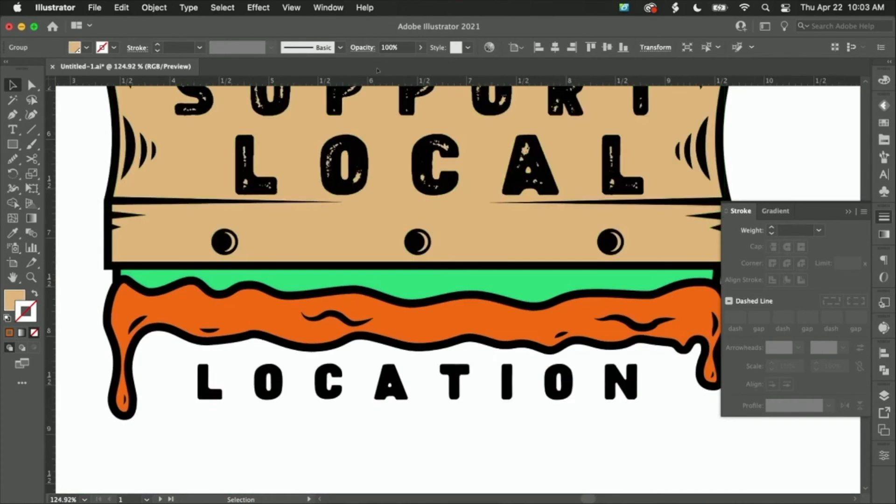
{"action": "scroll", "coordinate": [750, 137], "scroll_direction": "up", "scroll_amount": 3}
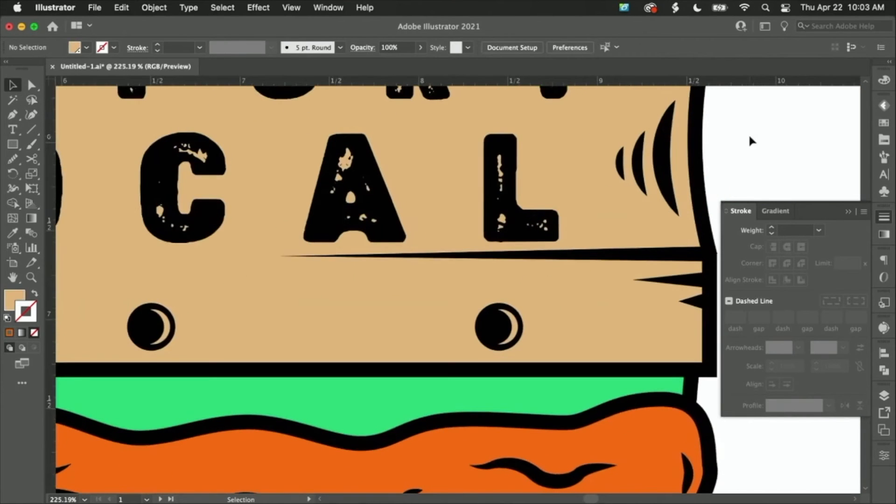
{"action": "scroll", "coordinate": [750, 137], "scroll_direction": "down", "scroll_amount": 3}
{"action": "left_click_drag", "start_coordinate": [750, 137], "coordinate": [699, 176]}
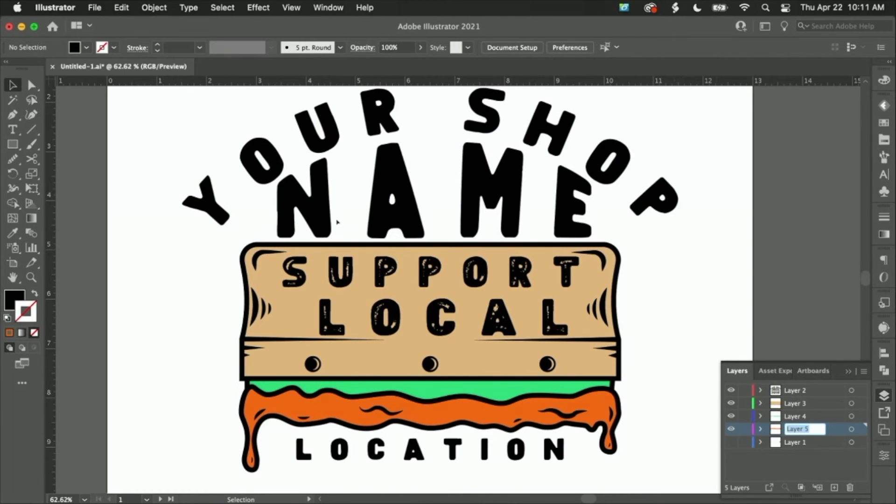
- Rename Layer 5 as orange, Layer 4 as green, Layer 3 as tan and Layer 2 as black
{"action": "type", "text": "orange"}
{"action": "double_click", "coordinate": [792, 417]}
{"action": "type", "text": "green"}
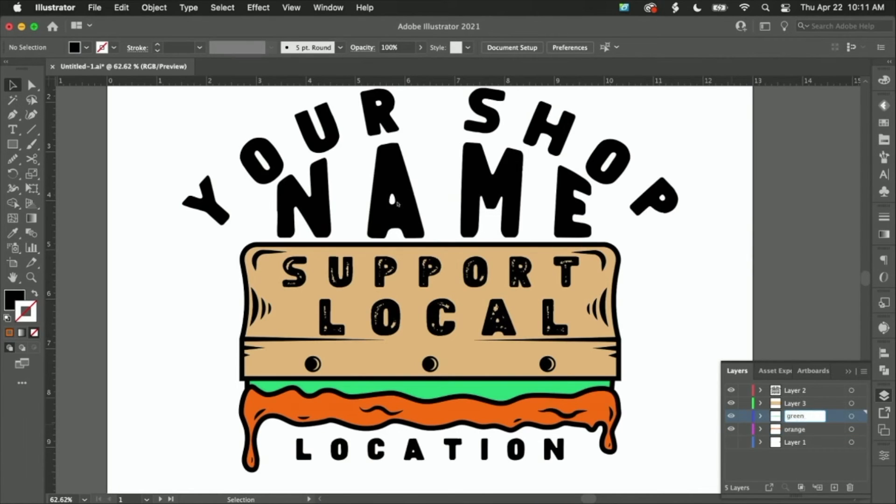
{"action": "double_click", "coordinate": [795, 404]}
{"action": "type", "text": "tan"}
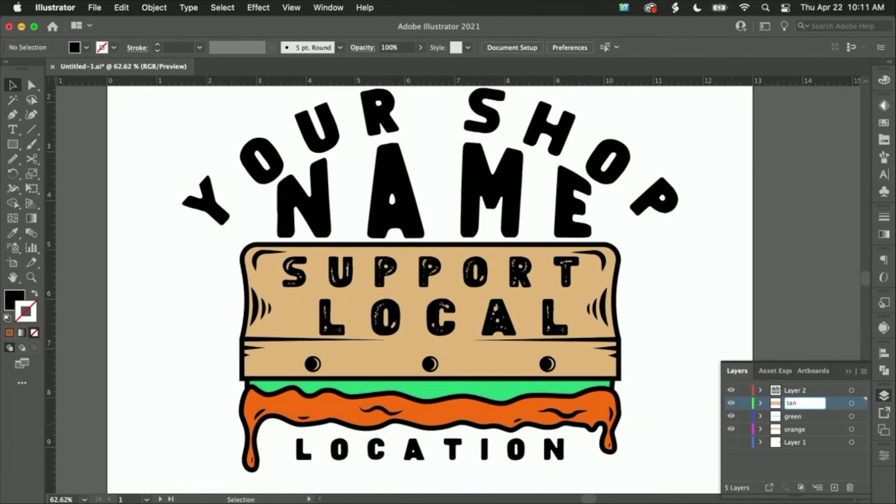
{"action": "double_click", "coordinate": [795, 390]}
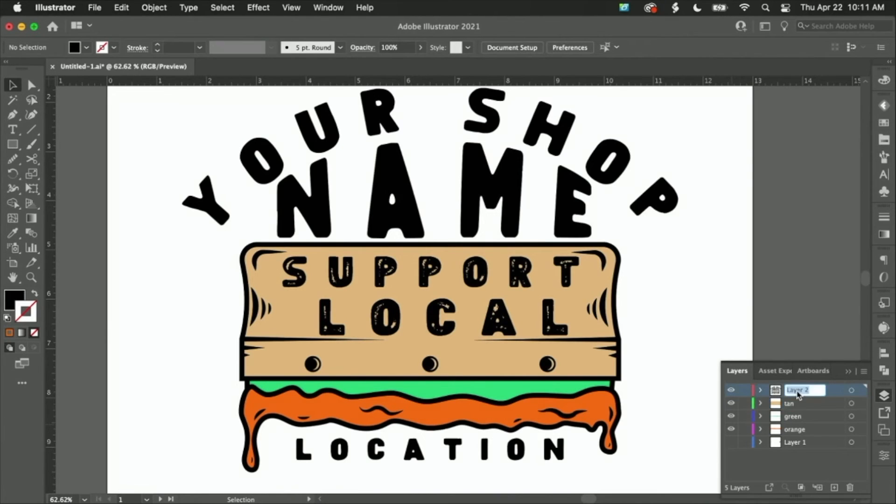
{"action": "type", "text": "black"}
{"action": "key", "text": "Return"}
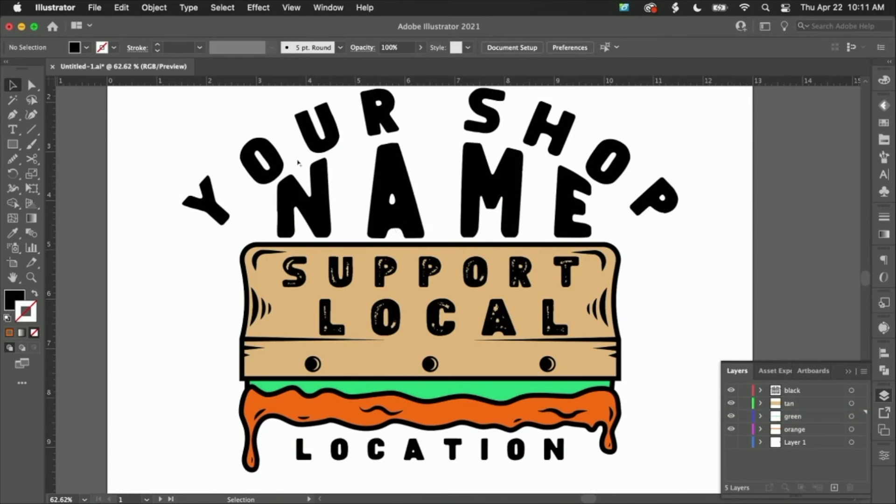
- Add a new layer above the black layer and name it red
{"action": "left_click", "coordinate": [406, 199]}
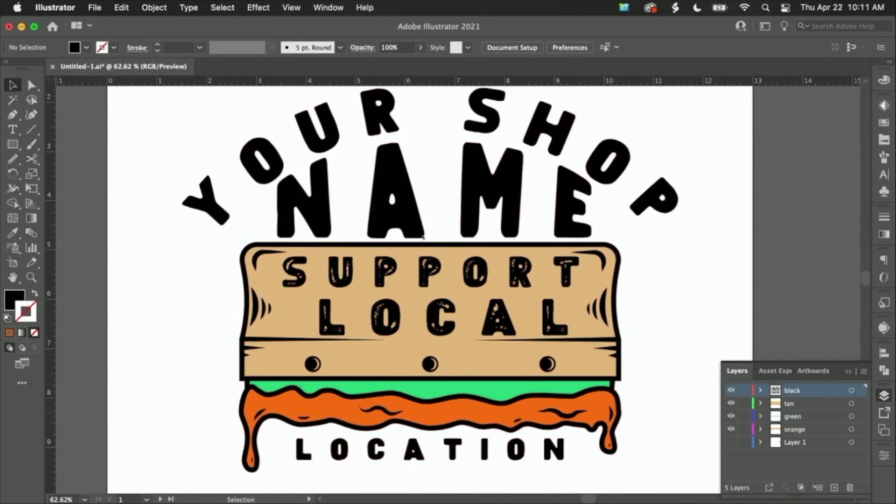
{"action": "left_click", "coordinate": [834, 487]}
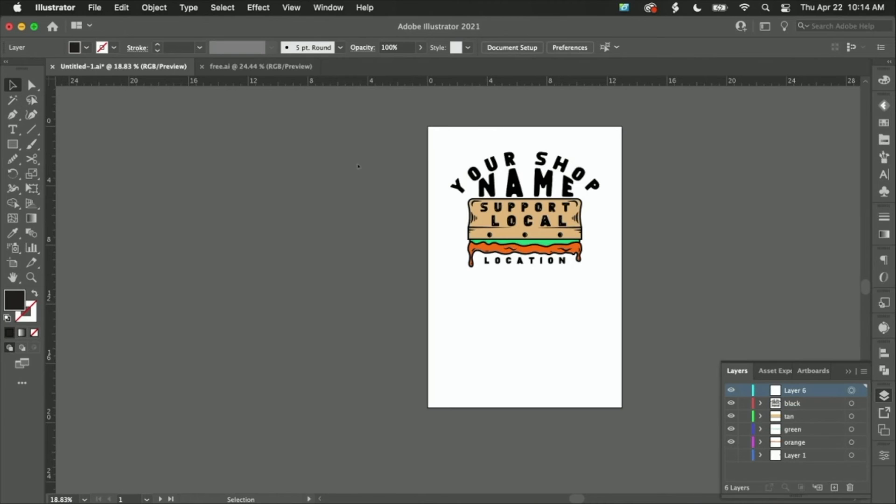
{"action": "double_click", "coordinate": [795, 390]}
{"action": "type", "text": "red"}
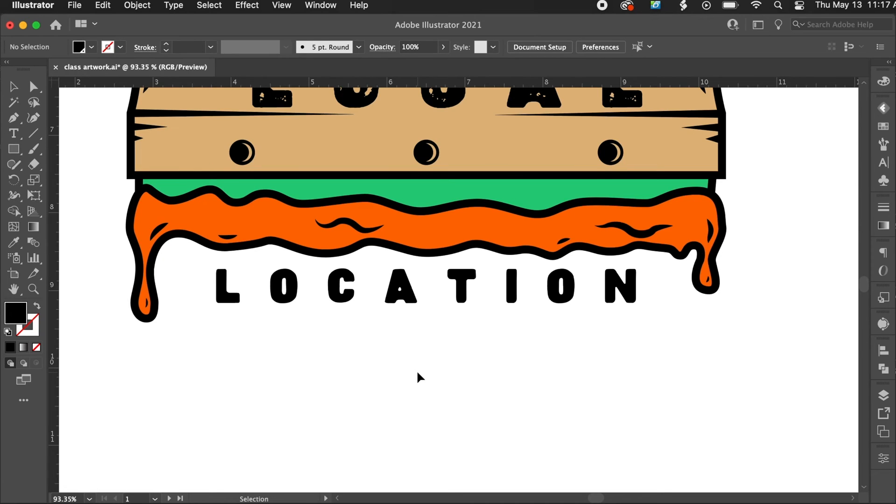
- Draw a black-filled square about 0.36 in wide from its centre, below the T of LOCATION
{"action": "left_click", "coordinate": [14, 149]}
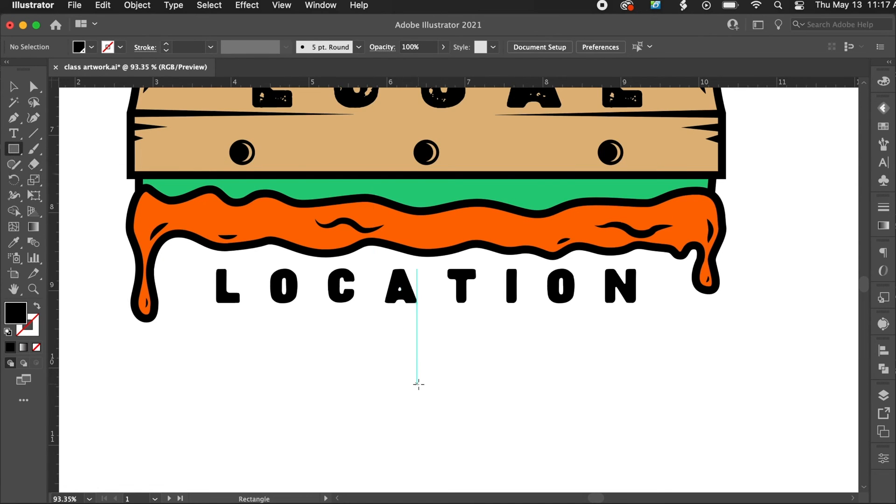
{"action": "key", "text": "m"}
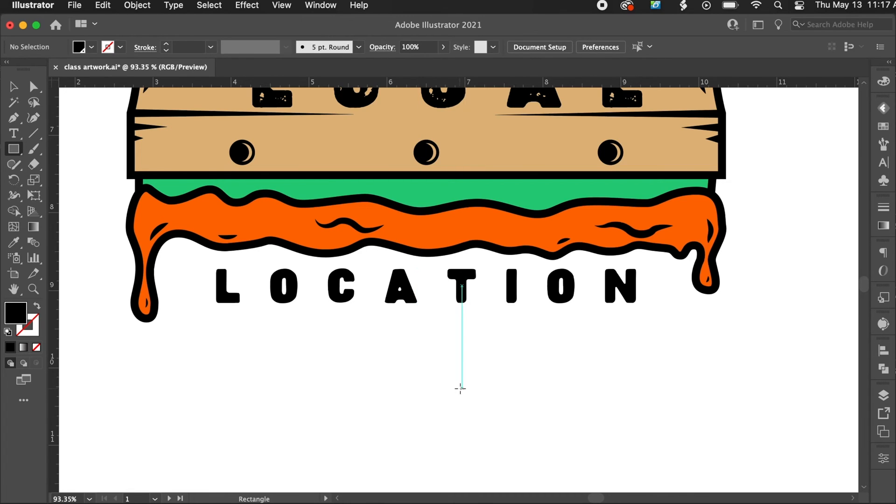
{"action": "key", "text": "alt+shift"}
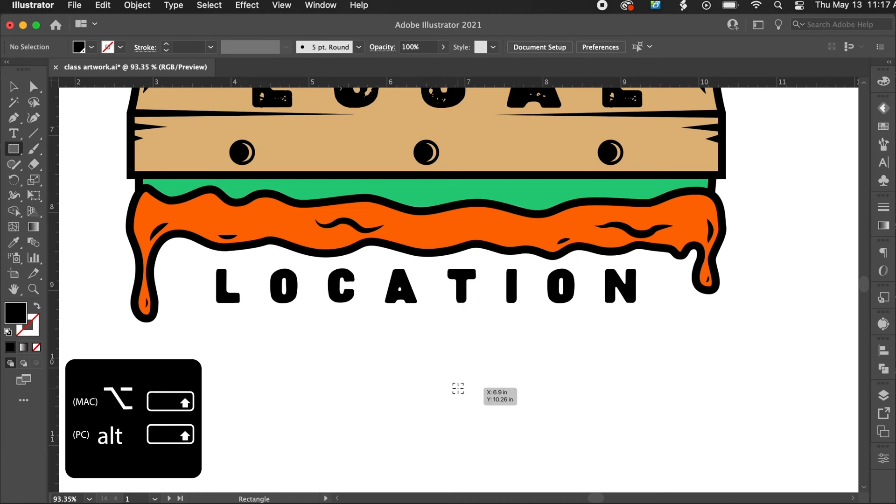
{"action": "left_click", "coordinate": [462, 388]}
{"action": "left_click_drag", "start_coordinate": [465, 394], "coordinate": [475, 403]}
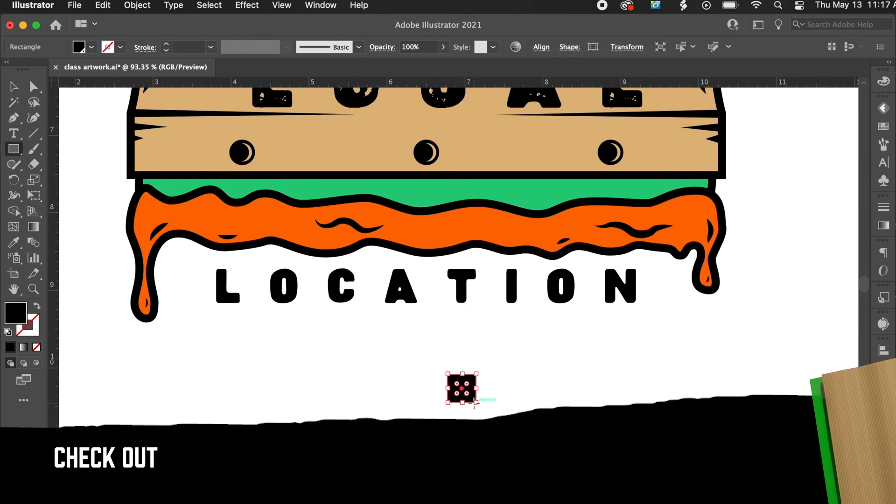
- Swap the small square's fill and stroke to leave a 1 pt black outline with no fill
{"action": "left_click", "coordinate": [36, 307]}
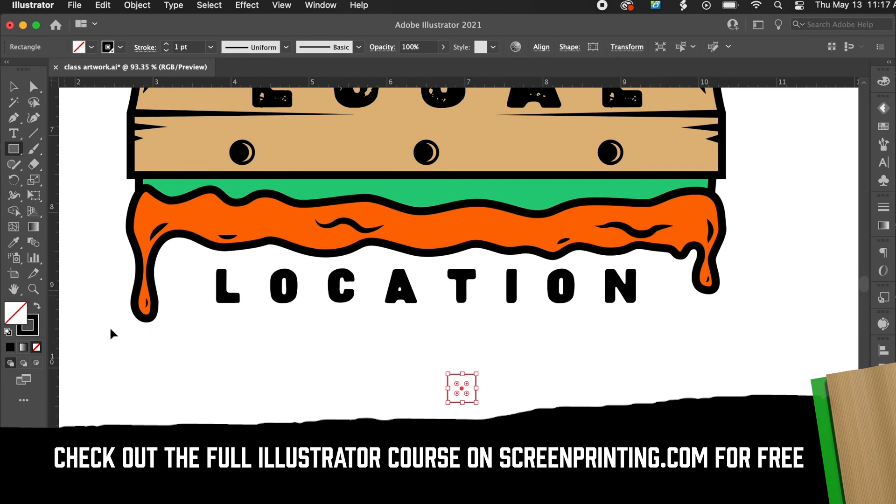
{"action": "key", "text": "v"}
{"action": "left_click", "coordinate": [468, 392]}
{"action": "scroll", "coordinate": [465, 390], "scroll_direction": "up", "scroll_amount": 4}
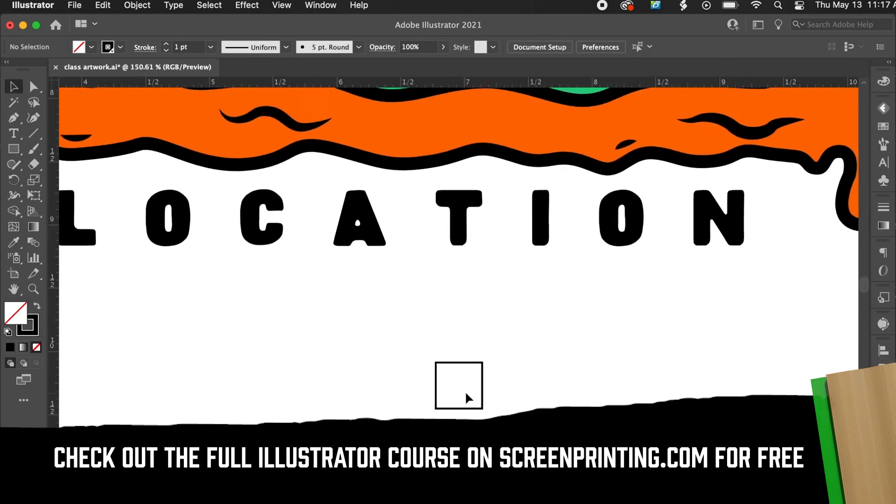
- Move the outlined square about 0.45 in to the left, below the gap between A and T of LOCATION
{"action": "left_click", "coordinate": [481, 391]}
{"action": "left_click_drag", "start_coordinate": [481, 392], "coordinate": [422, 392]}
{"action": "left_click", "coordinate": [375, 304]}
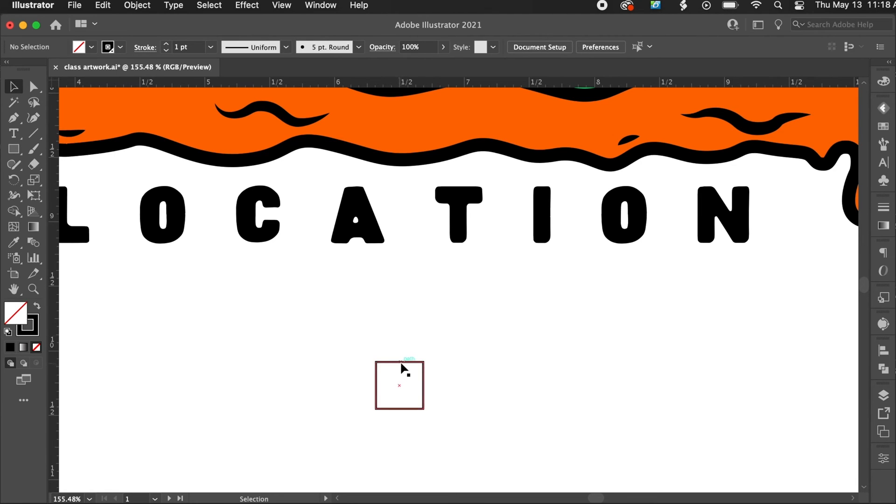
- Draw a straight vertical line about 0.58 in long with the Pen tool through the square's centre, extending past both edges, and select it
{"action": "scroll", "coordinate": [404, 369], "scroll_direction": "up", "scroll_amount": 5}
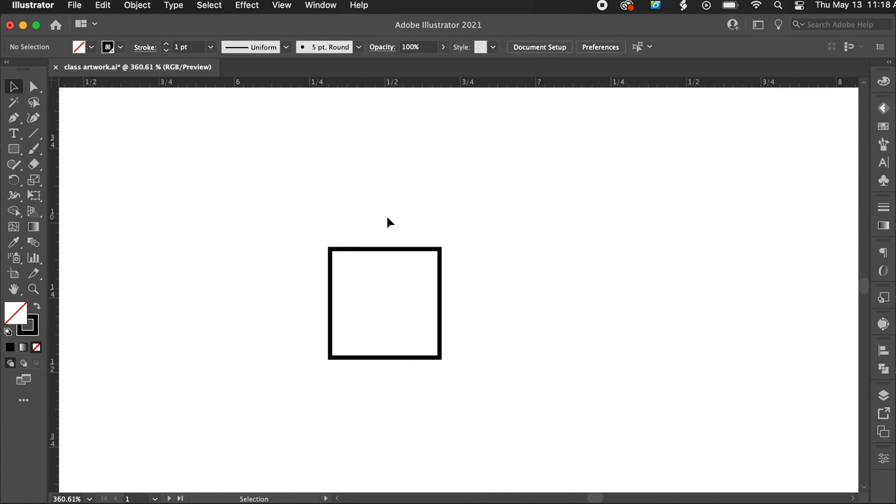
{"action": "key", "text": "p"}
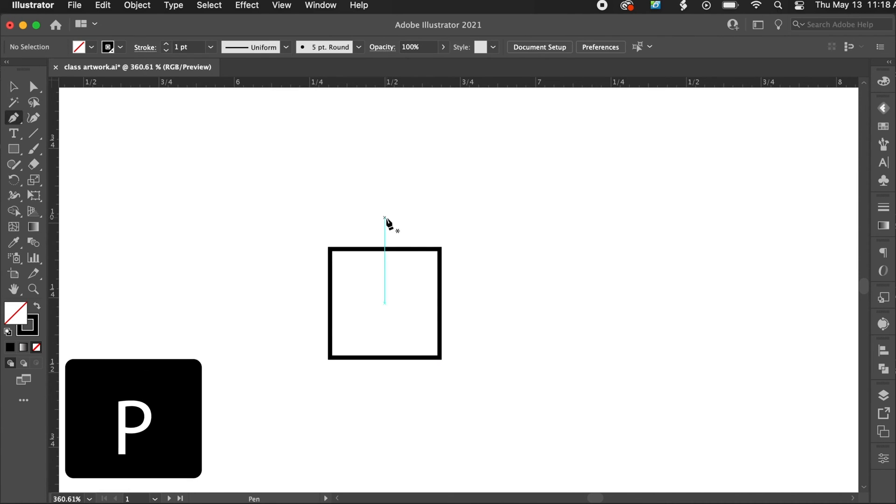
{"action": "left_click", "coordinate": [385, 218]}
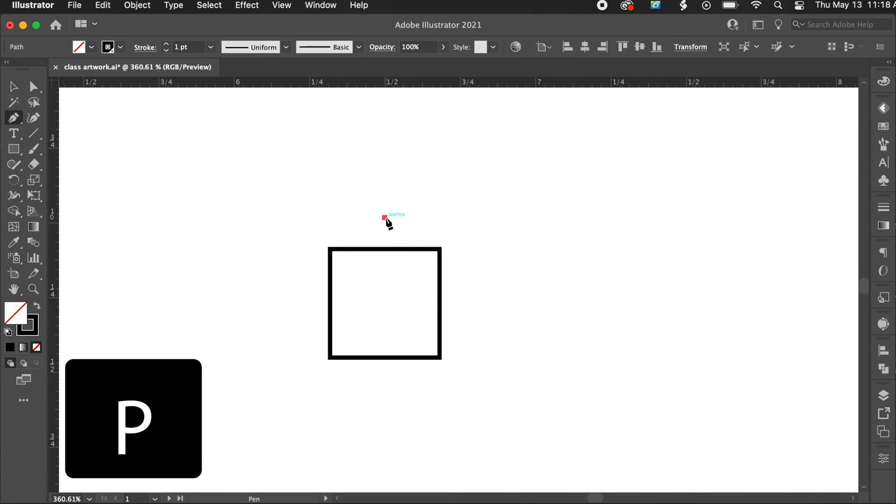
{"action": "left_click", "coordinate": [389, 394], "text": "shift"}
{"action": "key", "text": "v"}
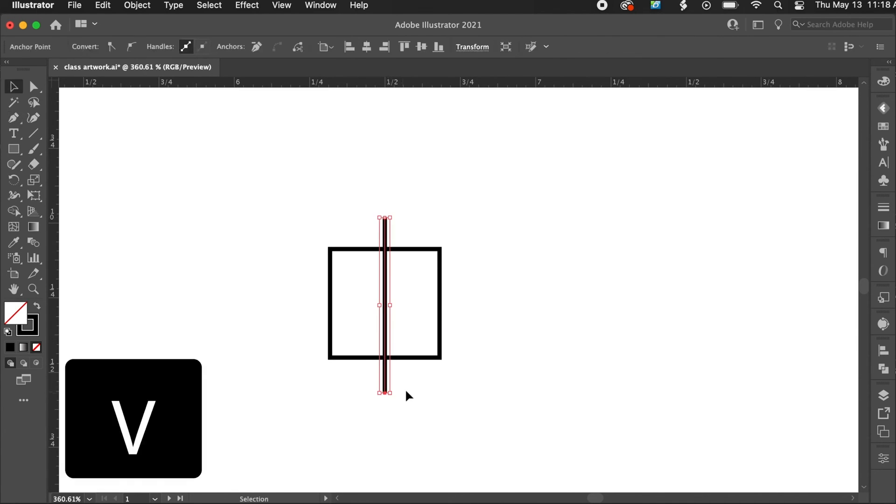
{"action": "left_click", "coordinate": [406, 388]}
{"action": "left_click", "coordinate": [385, 329]}
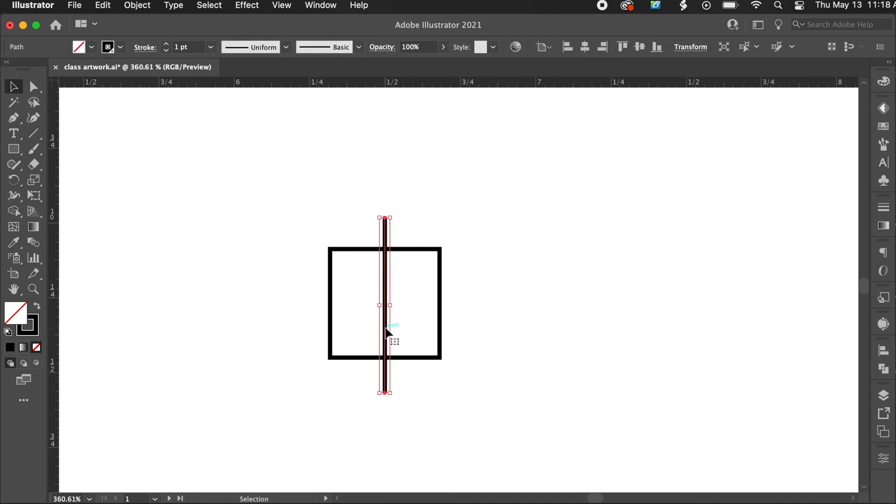
- Align the vertical line and the outlined square to each other on their horizontal centres
{"action": "left_click", "coordinate": [331, 332], "text": "shift"}
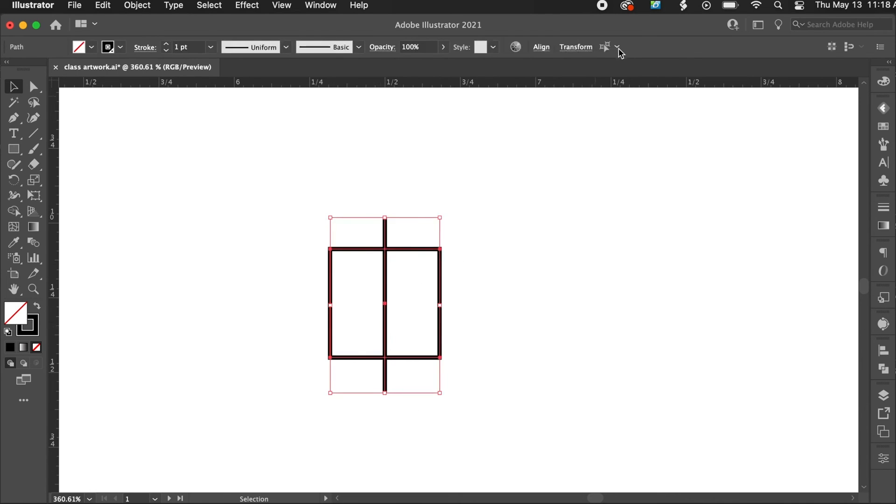
{"action": "left_click", "coordinate": [541, 47]}
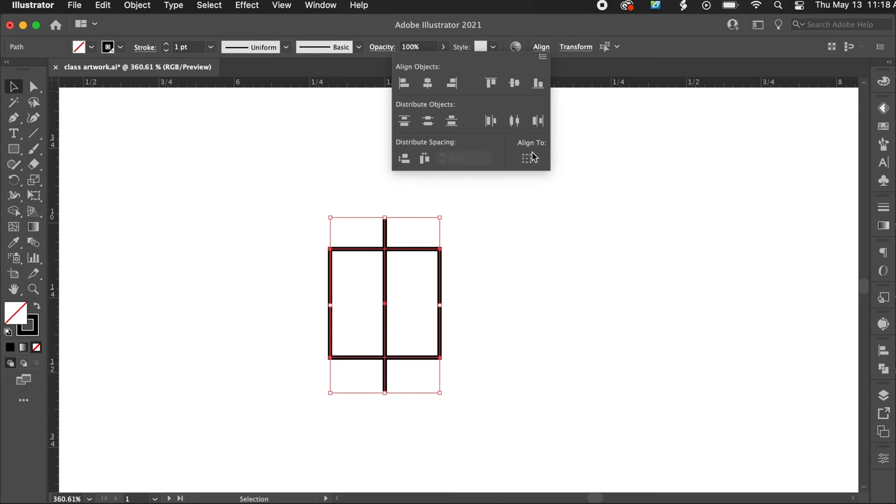
{"action": "left_click", "coordinate": [429, 84]}
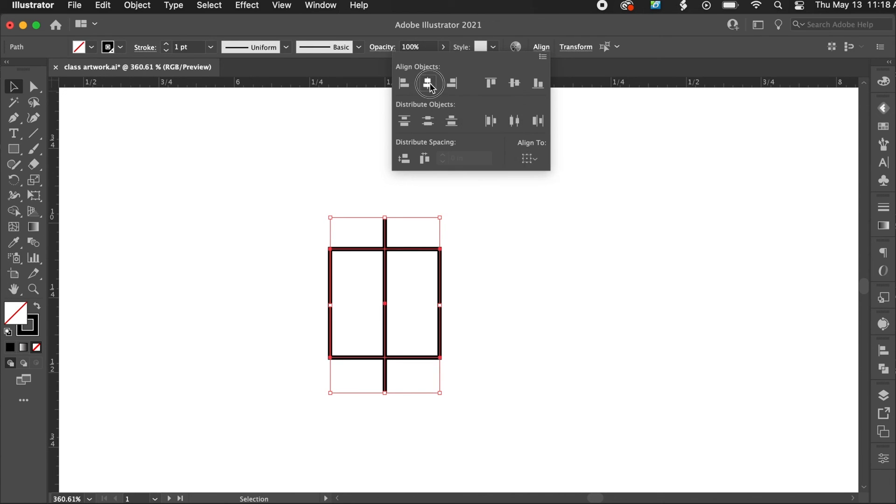
{"action": "left_click", "coordinate": [543, 39]}
{"action": "left_click", "coordinate": [420, 182]}
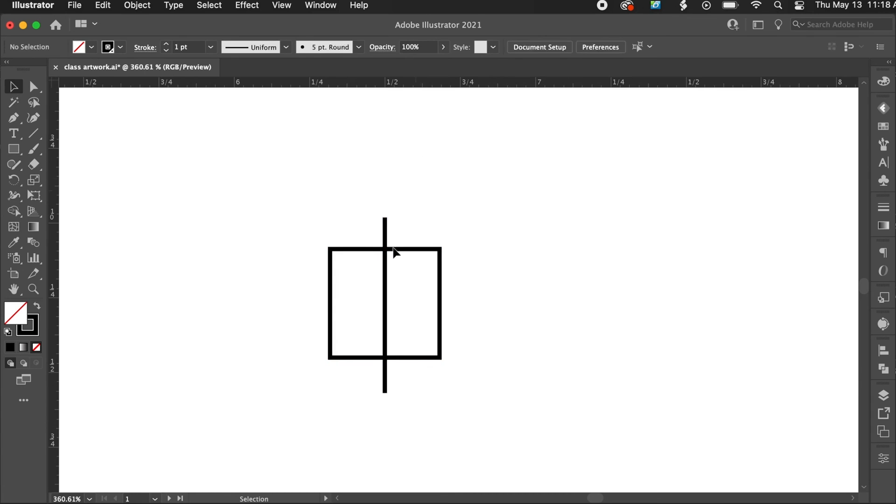
- Copy the vertical line in place and rotate the copy 90° to form a horizontal crossbar through the square
{"action": "left_click", "coordinate": [385, 288]}
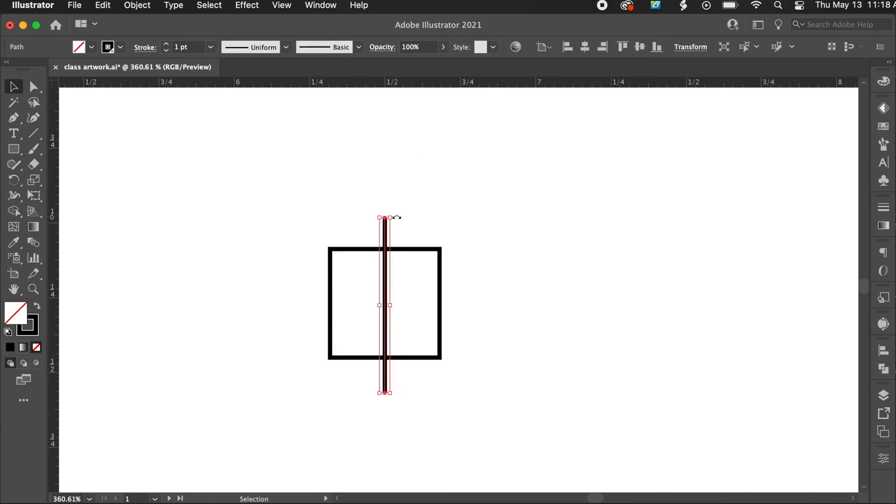
{"action": "key", "text": "super+c"}
{"action": "key", "text": "super+f"}
{"action": "left_click_drag", "start_coordinate": [396, 214], "coordinate": [458, 303]}
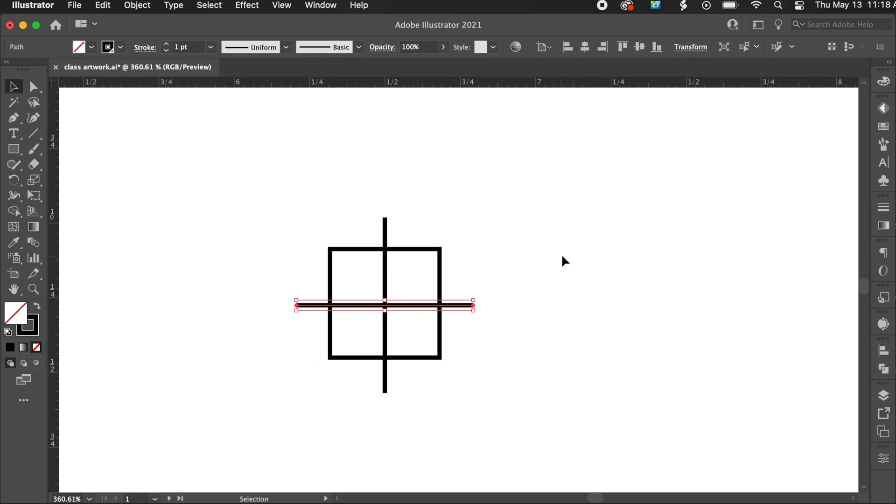
{"action": "left_click", "coordinate": [517, 288]}
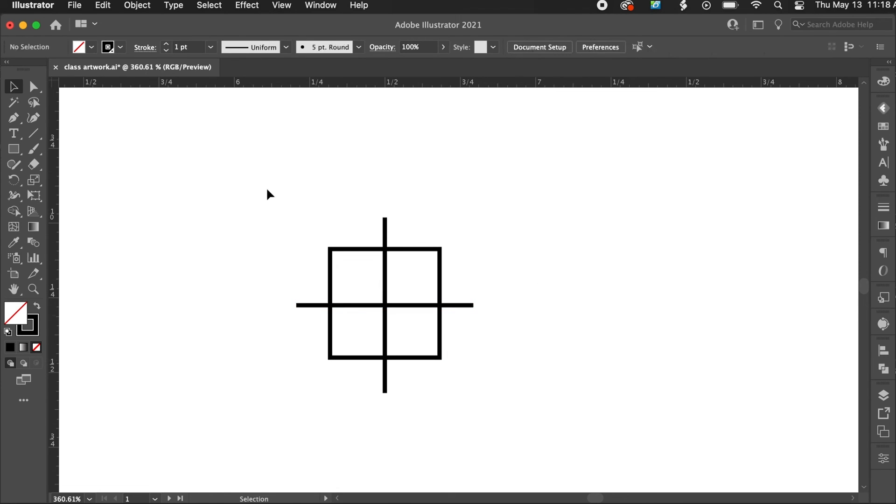
- Select the square and both crossing lines that make up the registration mark below LOCATION
{"action": "scroll", "coordinate": [424, 399], "scroll_direction": "down", "scroll_amount": 5}
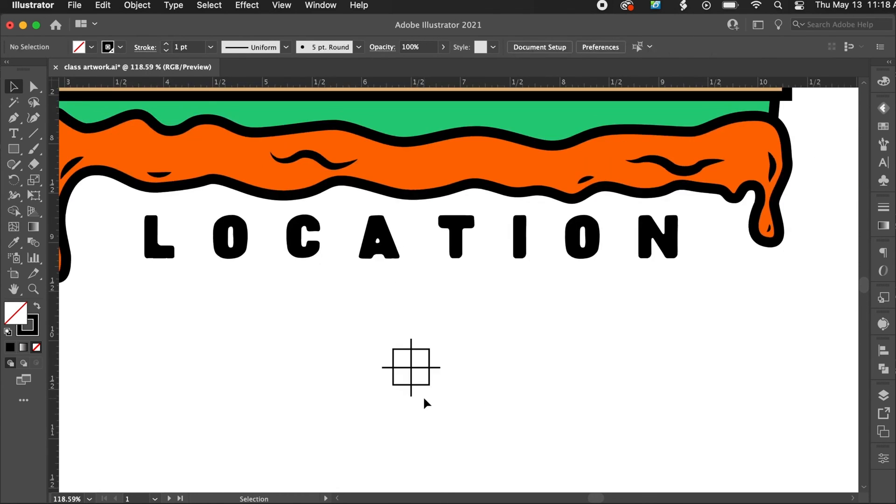
{"action": "scroll", "coordinate": [424, 399], "scroll_direction": "down", "scroll_amount": 4}
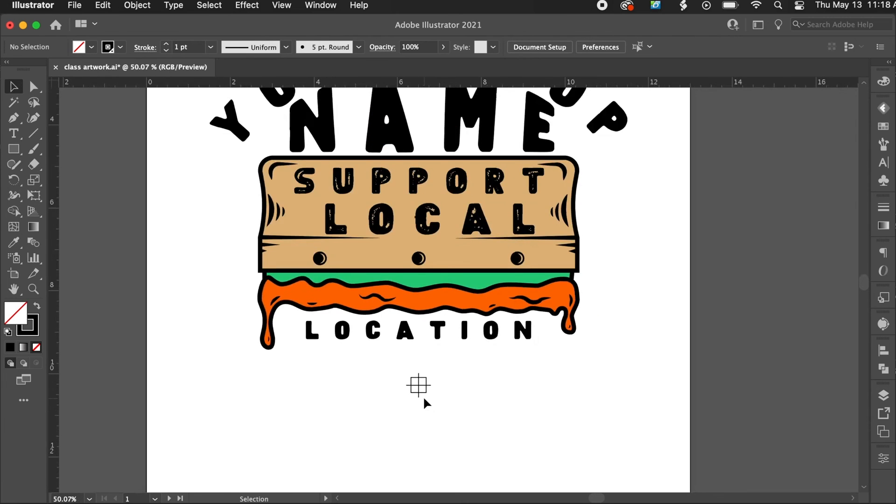
{"action": "scroll", "coordinate": [424, 399], "scroll_direction": "down", "scroll_amount": 1}
{"action": "scroll", "coordinate": [424, 399], "scroll_direction": "up", "scroll_amount": 3}
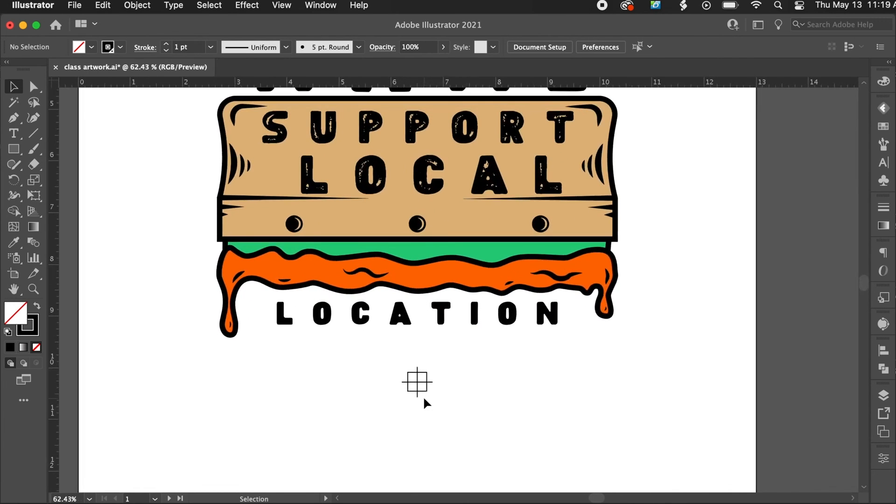
{"action": "scroll", "coordinate": [424, 400], "scroll_direction": "up", "scroll_amount": 3}
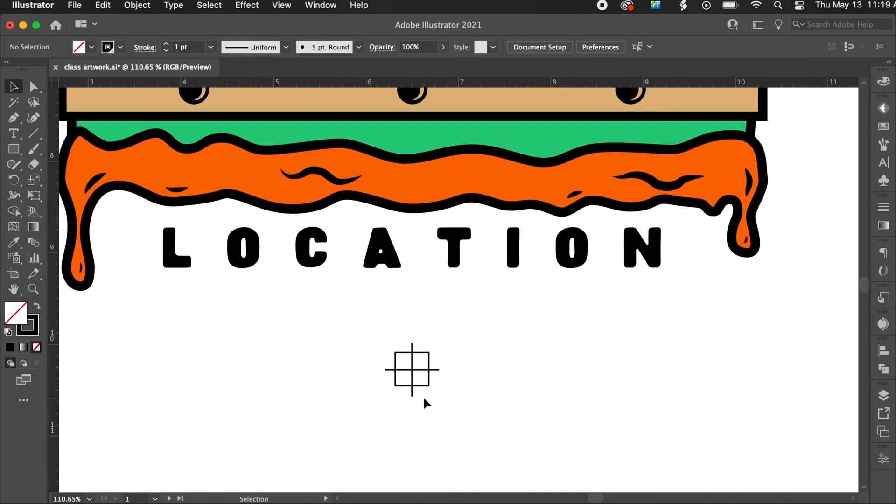
{"action": "left_click_drag", "start_coordinate": [447, 407], "coordinate": [328, 316]}
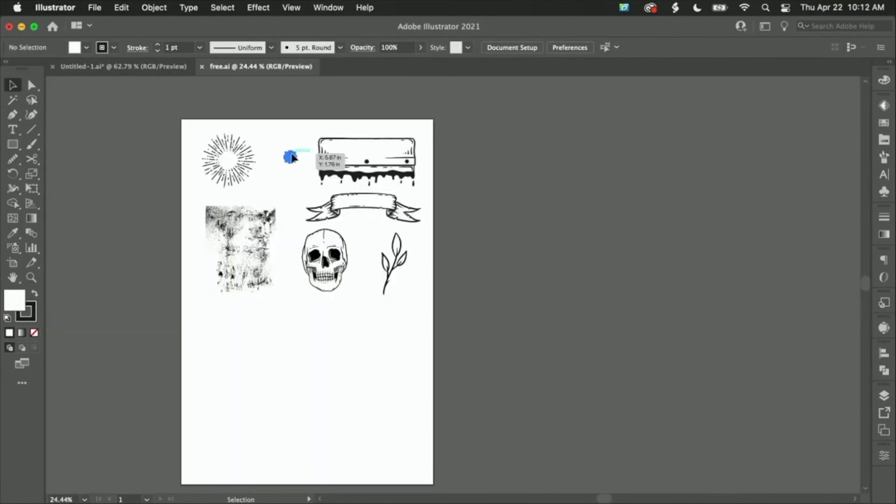
- Copy the round blue-highlighted registration mark from free.ai and paste it into the Untitled-1.ai shop artwork
{"action": "left_click", "coordinate": [291, 157]}
{"action": "key", "text": "super+c"}
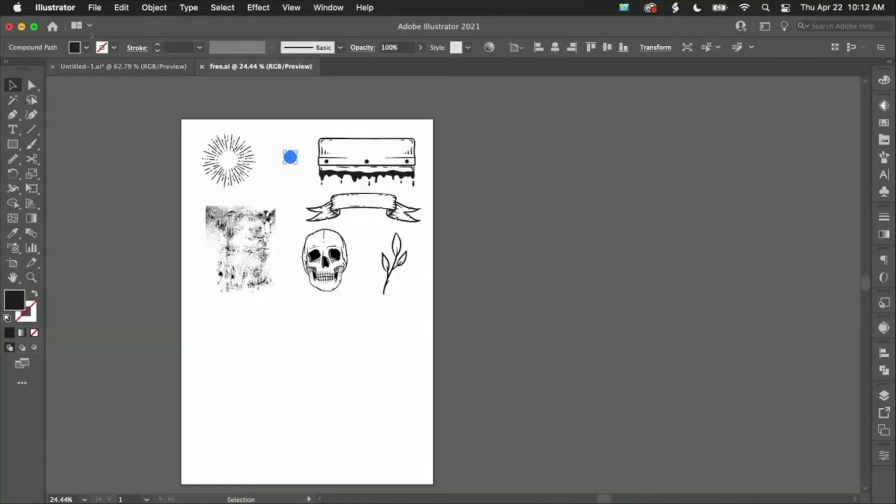
{"action": "left_click", "coordinate": [123, 66]}
{"action": "key", "text": "super+v"}
{"action": "key", "text": "super+shift+a"}
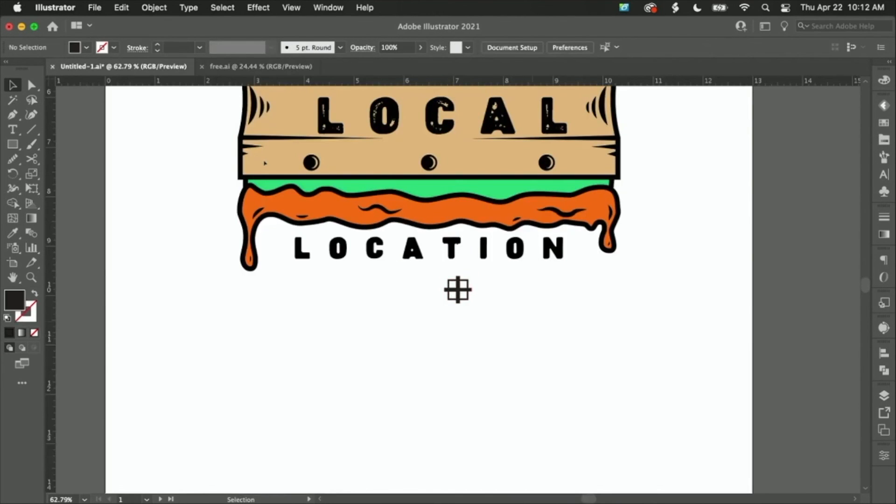
- Move the pasted registration mark to about X 6.5 in, Y 10.4 in, centred below LOCATION
{"action": "scroll", "coordinate": [527, 321], "scroll_direction": "down", "scroll_amount": 5}
{"action": "scroll", "coordinate": [528, 321], "scroll_direction": "up", "scroll_amount": 5}
{"action": "left_click", "coordinate": [468, 293]}
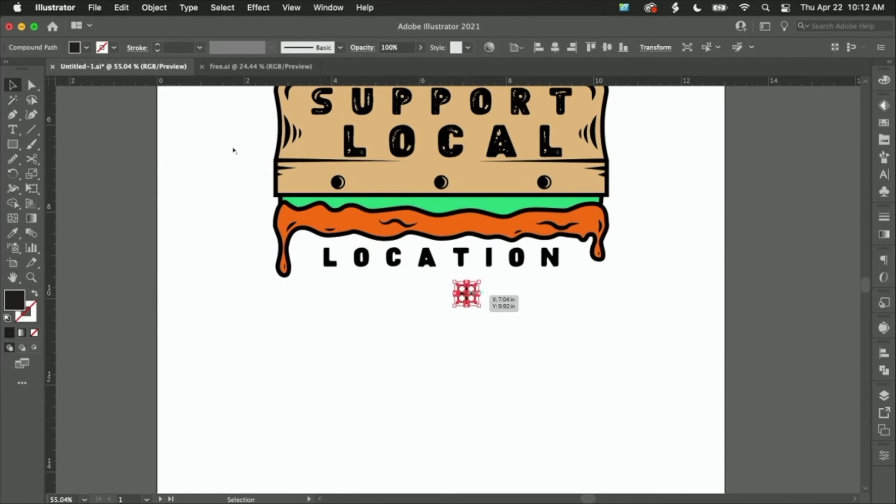
{"action": "scroll", "coordinate": [498, 304], "scroll_direction": "up", "scroll_amount": 5}
{"action": "scroll", "coordinate": [497, 304], "scroll_direction": "down", "scroll_amount": 5}
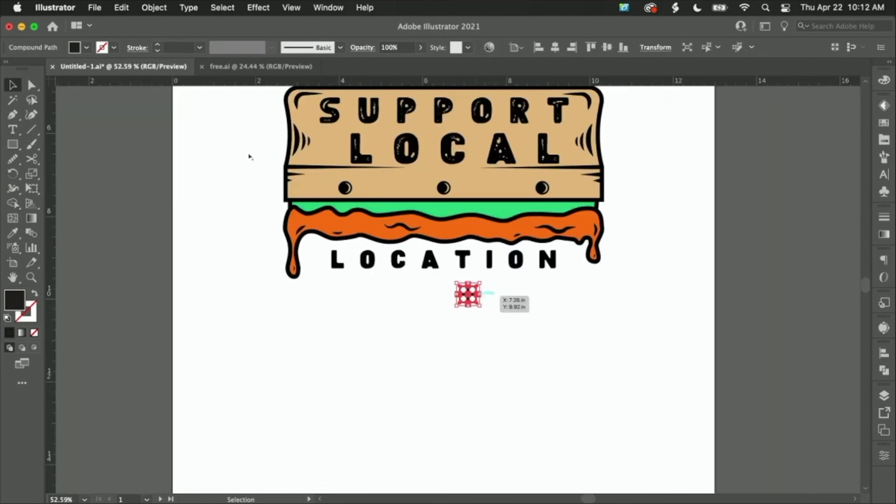
{"action": "left_click", "coordinate": [523, 323]}
{"action": "left_click_drag", "start_coordinate": [467, 294], "coordinate": [447, 313]}
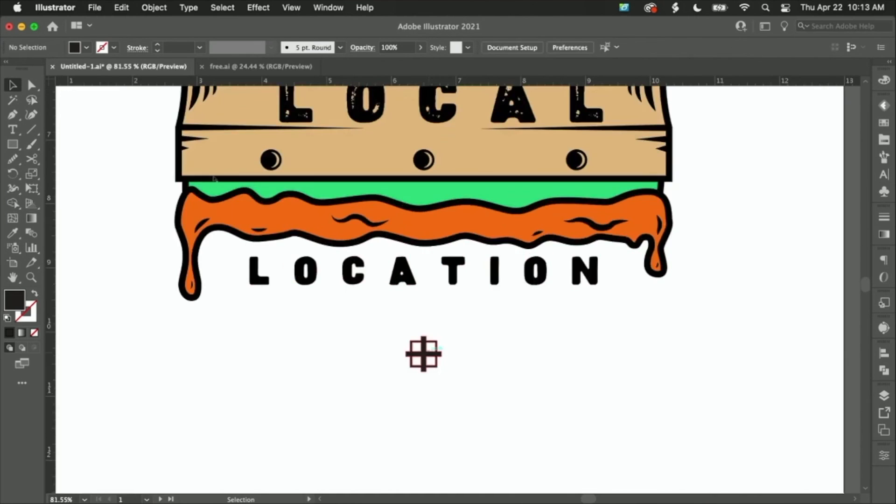
- Duplicate the registration mark horizontally to both sides, placing one copy about 3.3 in to each side of the centre mark
{"action": "left_click", "coordinate": [435, 350]}
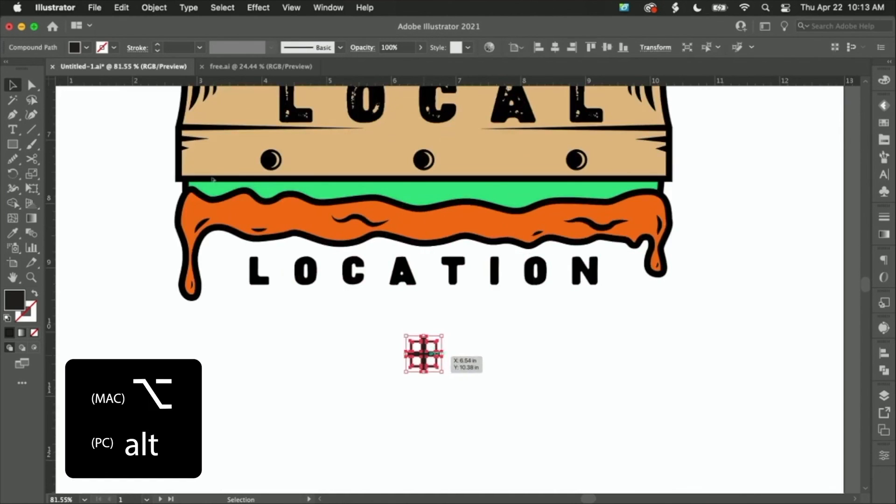
{"action": "left_click_drag", "start_coordinate": [426, 360], "coordinate": [645, 358]}
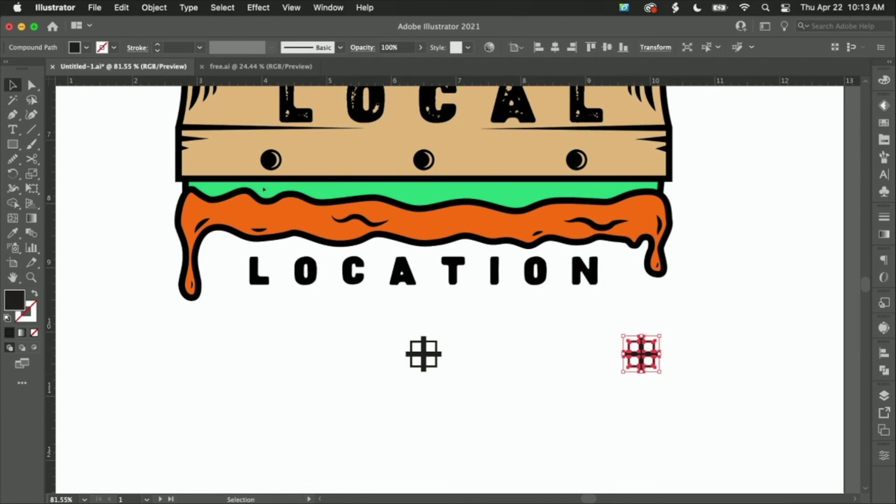
{"action": "left_click", "coordinate": [564, 394]}
{"action": "left_click", "coordinate": [638, 356]}
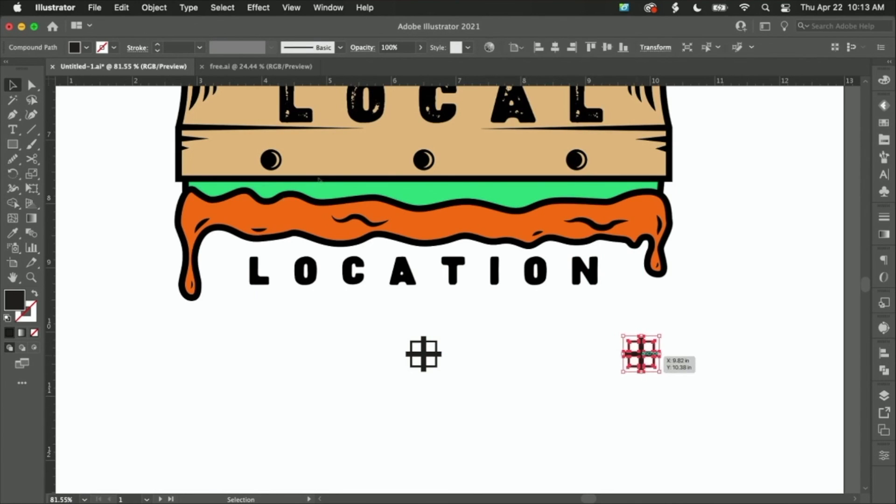
{"action": "left_click_drag", "start_coordinate": [645, 358], "coordinate": [218, 361]}
{"action": "left_click", "coordinate": [142, 200]}
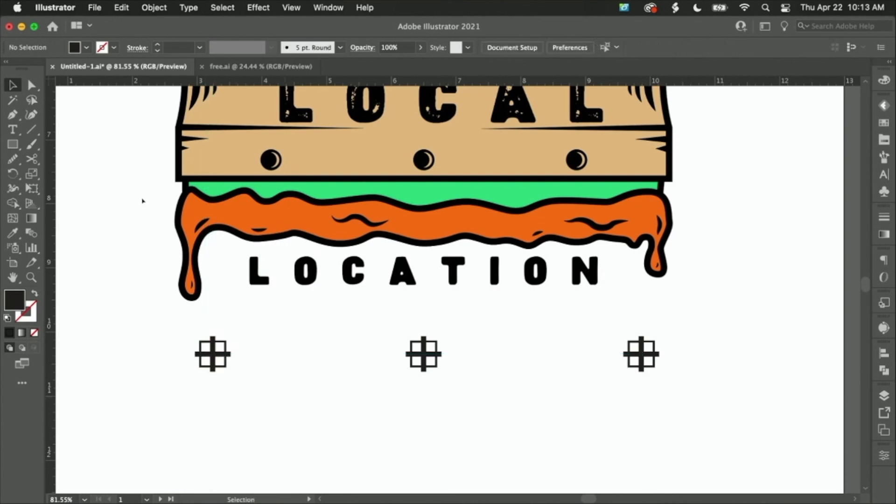
- Group the two outer registration marks and nudge the group slightly left to space them evenly around the centre mark
{"action": "left_click", "coordinate": [644, 353]}
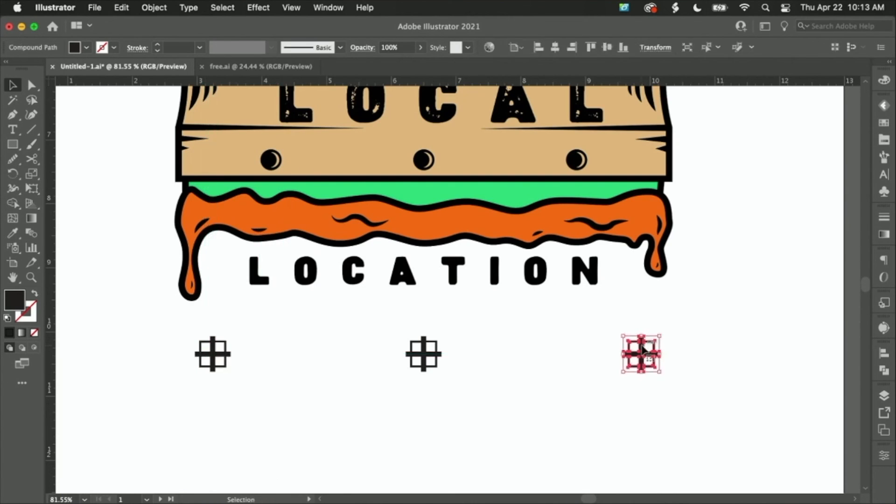
{"action": "left_click", "coordinate": [213, 345], "text": "shift"}
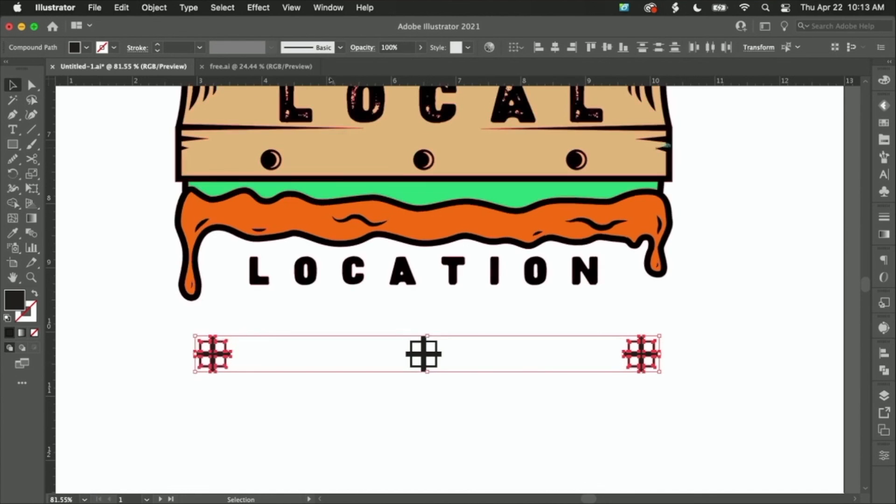
{"action": "key", "text": "super+g"}
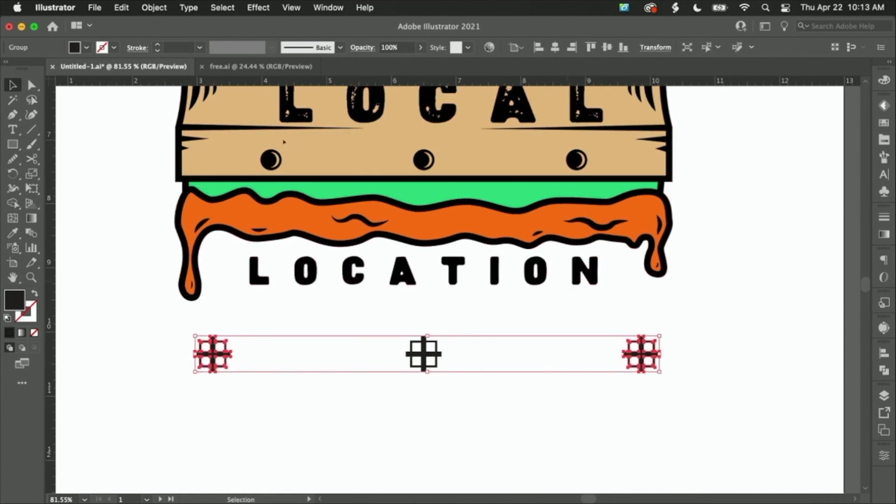
{"action": "key", "text": "Left"}
{"action": "key", "text": "Left"}
{"action": "key", "text": "Left"}
{"action": "key", "text": "Left"}
{"action": "left_click", "coordinate": [653, 303]}
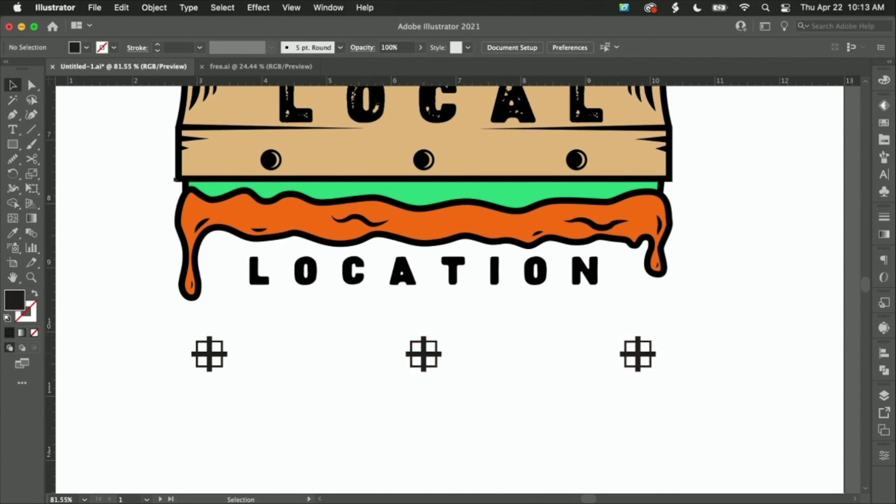
- Duplicate all three registration marks straight up by about 9.6 in, placing the copies above YOUR SHOP NAME
{"action": "scroll", "coordinate": [555, 368], "scroll_direction": "down", "scroll_amount": 10}
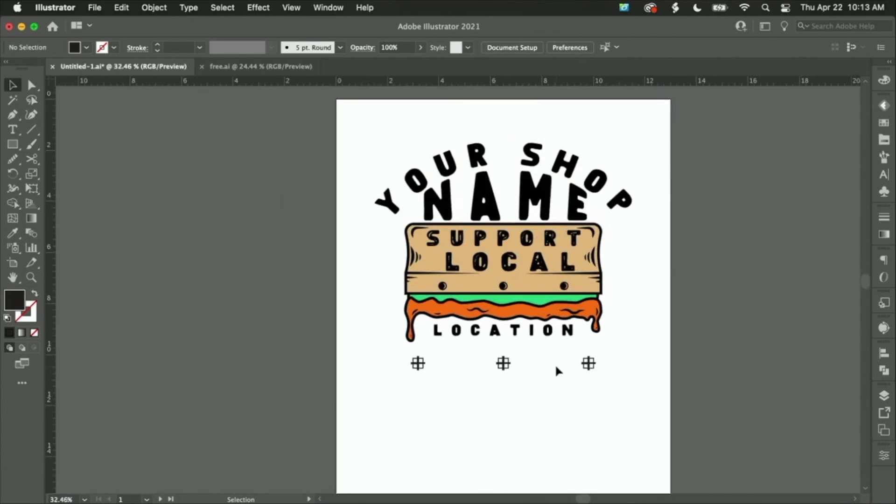
{"action": "scroll", "coordinate": [556, 369], "scroll_direction": "up", "scroll_amount": 2}
{"action": "scroll", "coordinate": [533, 295], "scroll_direction": "up", "scroll_amount": 12}
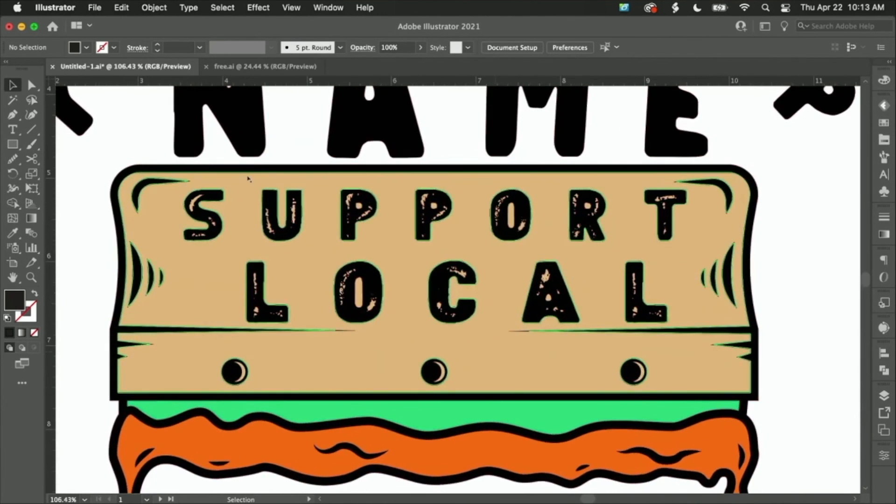
{"action": "key", "text": "cmd+0"}
{"action": "left_click_drag", "start_coordinate": [592, 403], "coordinate": [346, 368]}
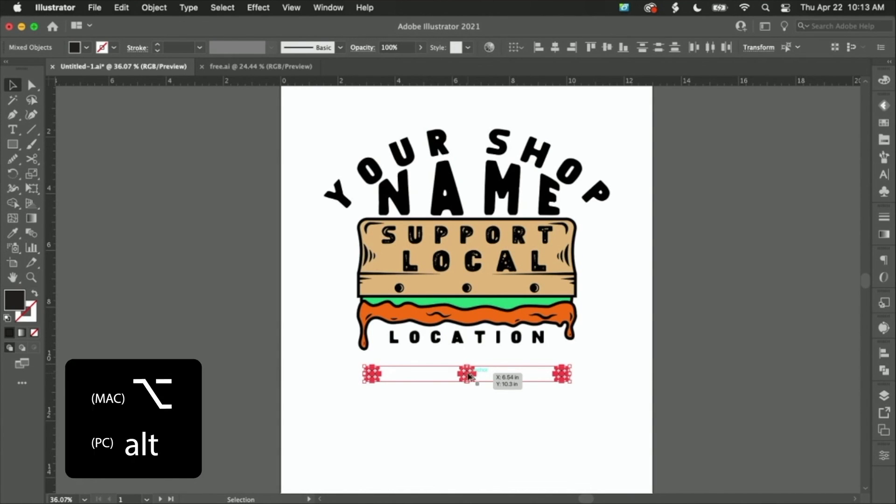
{"action": "left_click_drag", "start_coordinate": [468, 376], "coordinate": [466, 98]}
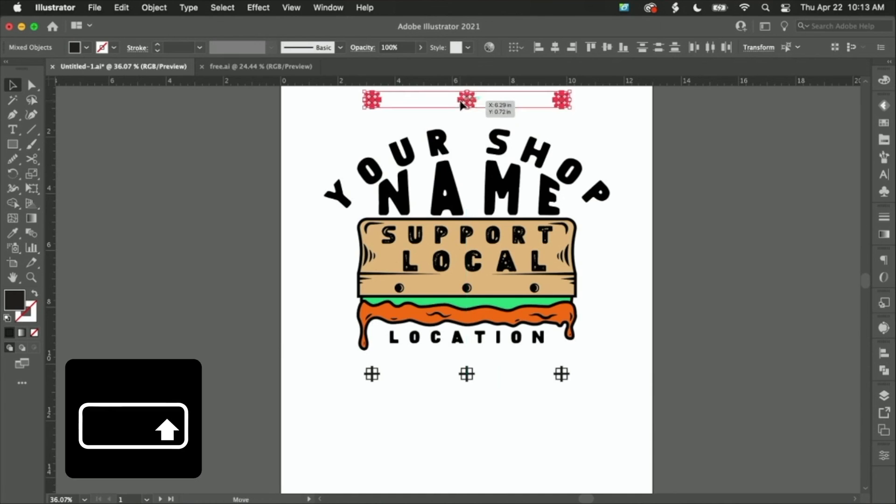
{"action": "left_click", "coordinate": [608, 122]}
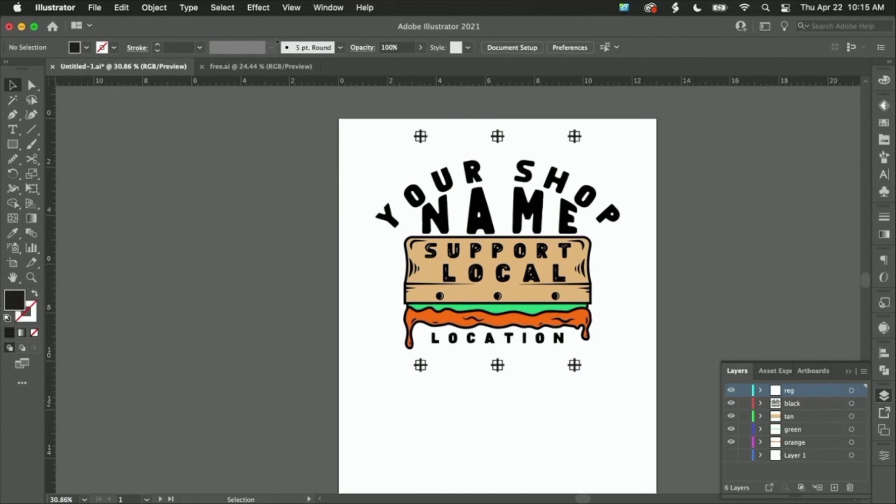
{"action": "scroll", "coordinate": [600, 334], "scroll_direction": "up", "scroll_amount": 2}
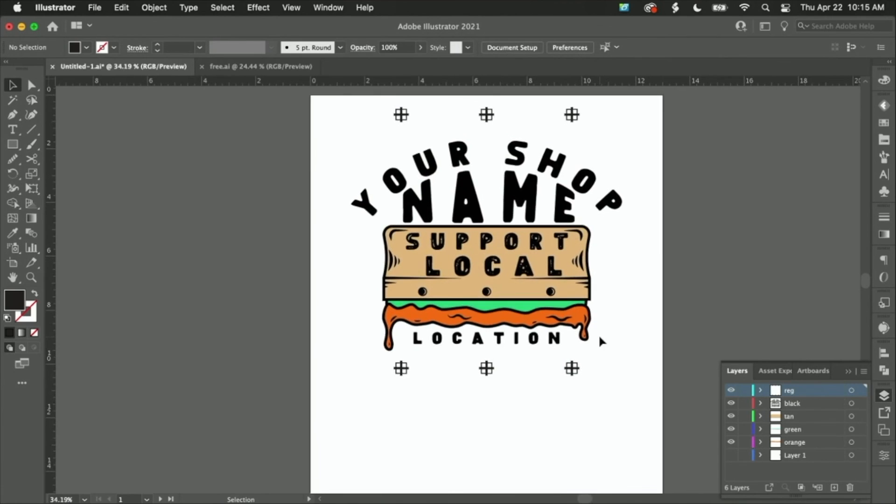